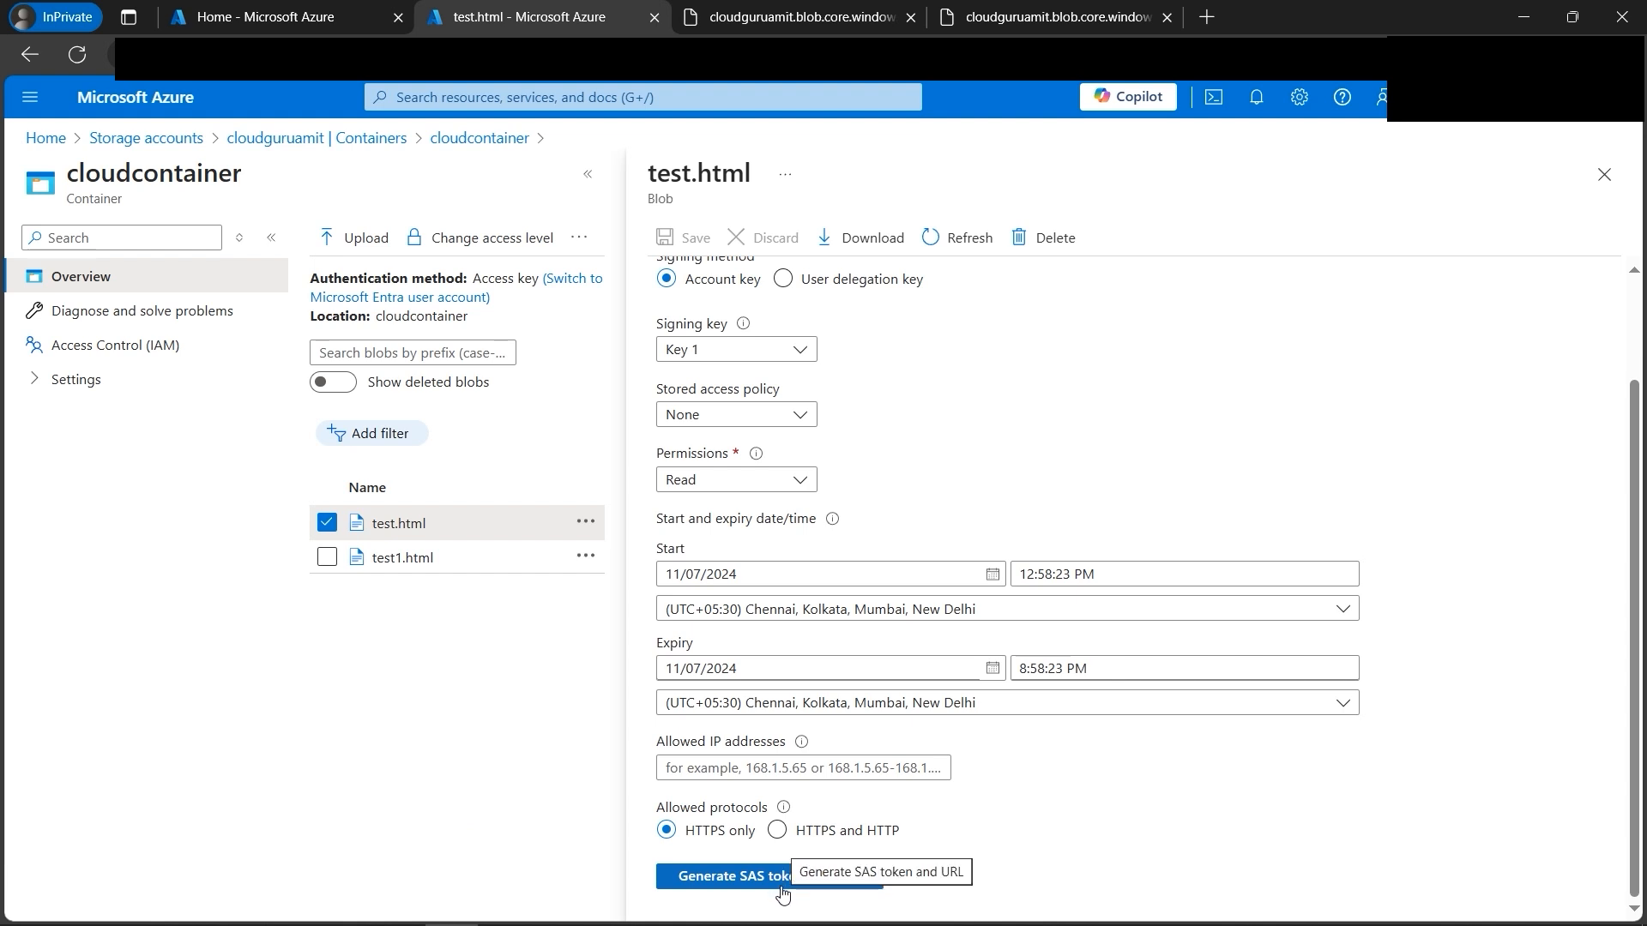
Step: Close the test.html blob details and open the Shared access signature page of the cloudguruamit storage account
{"action": "left_click", "coordinate": [1604, 176]}
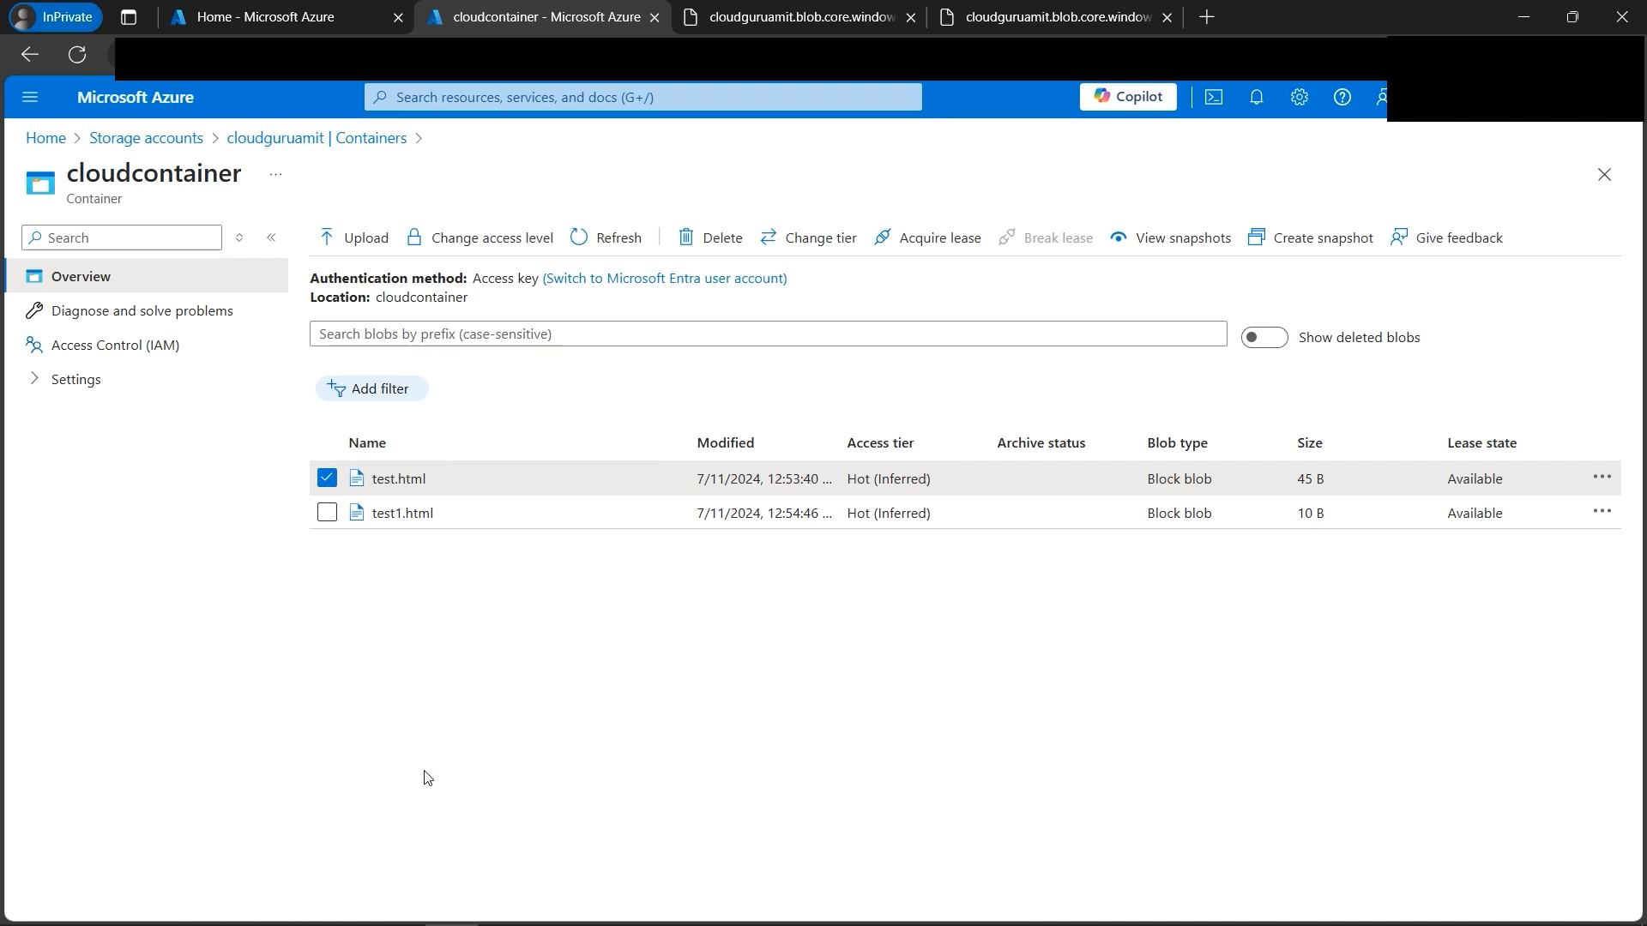
{"action": "left_click", "coordinate": [175, 143]}
{"action": "left_click", "coordinate": [151, 405]}
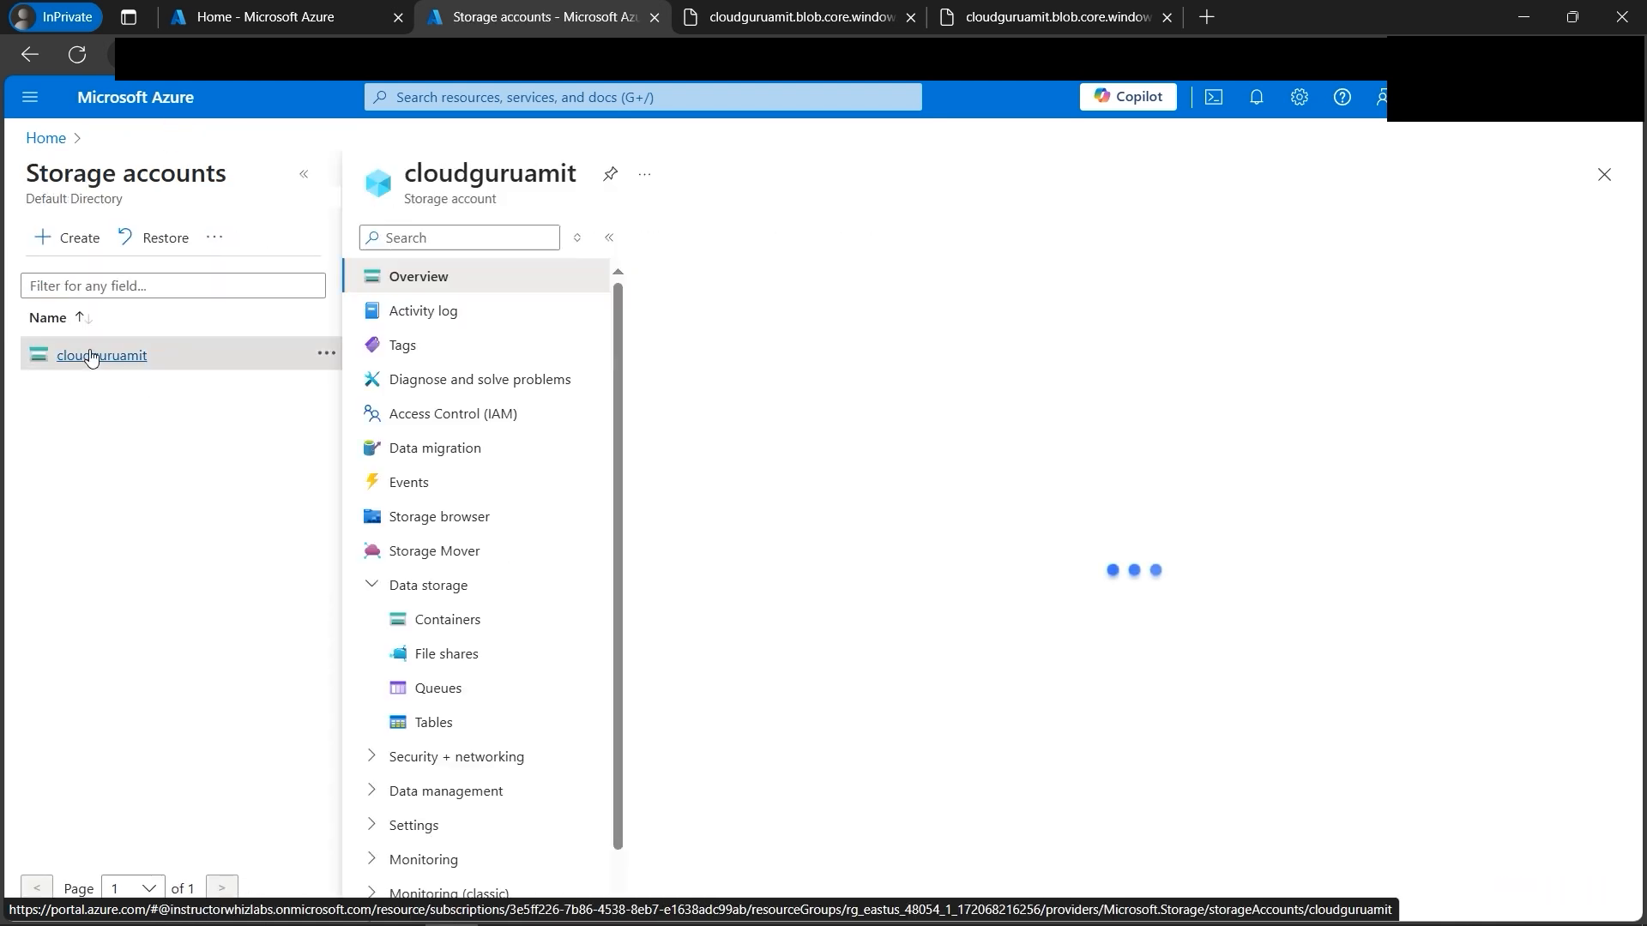
{"action": "left_click", "coordinate": [374, 586]}
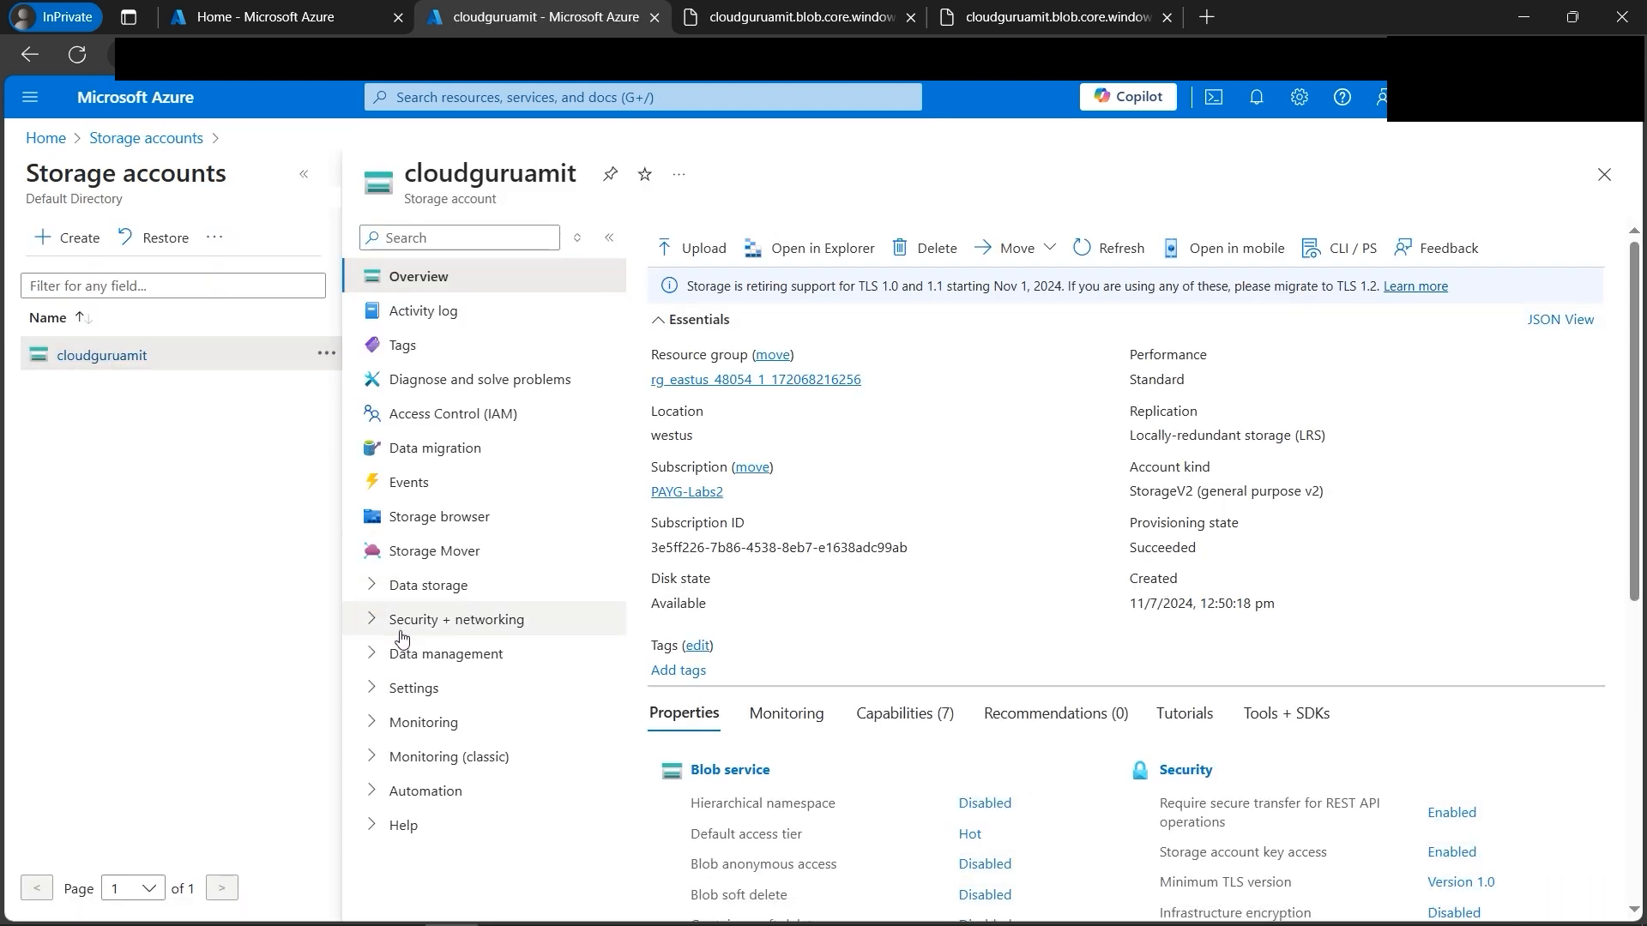
{"action": "left_click", "coordinate": [379, 629]}
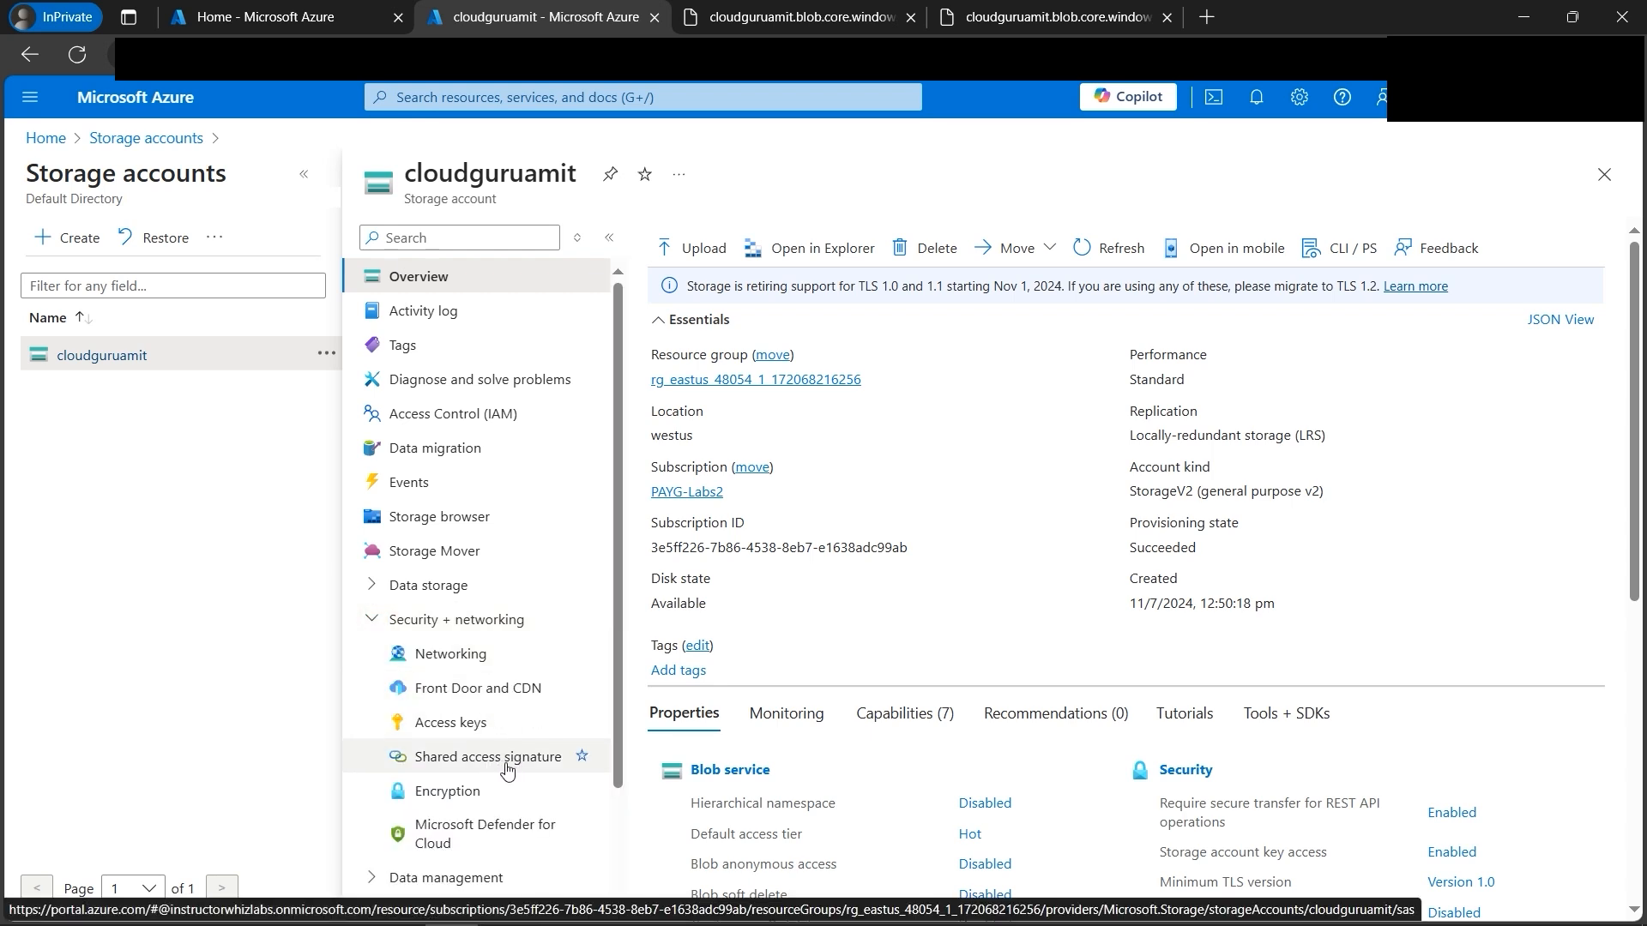
{"action": "left_click", "coordinate": [507, 771]}
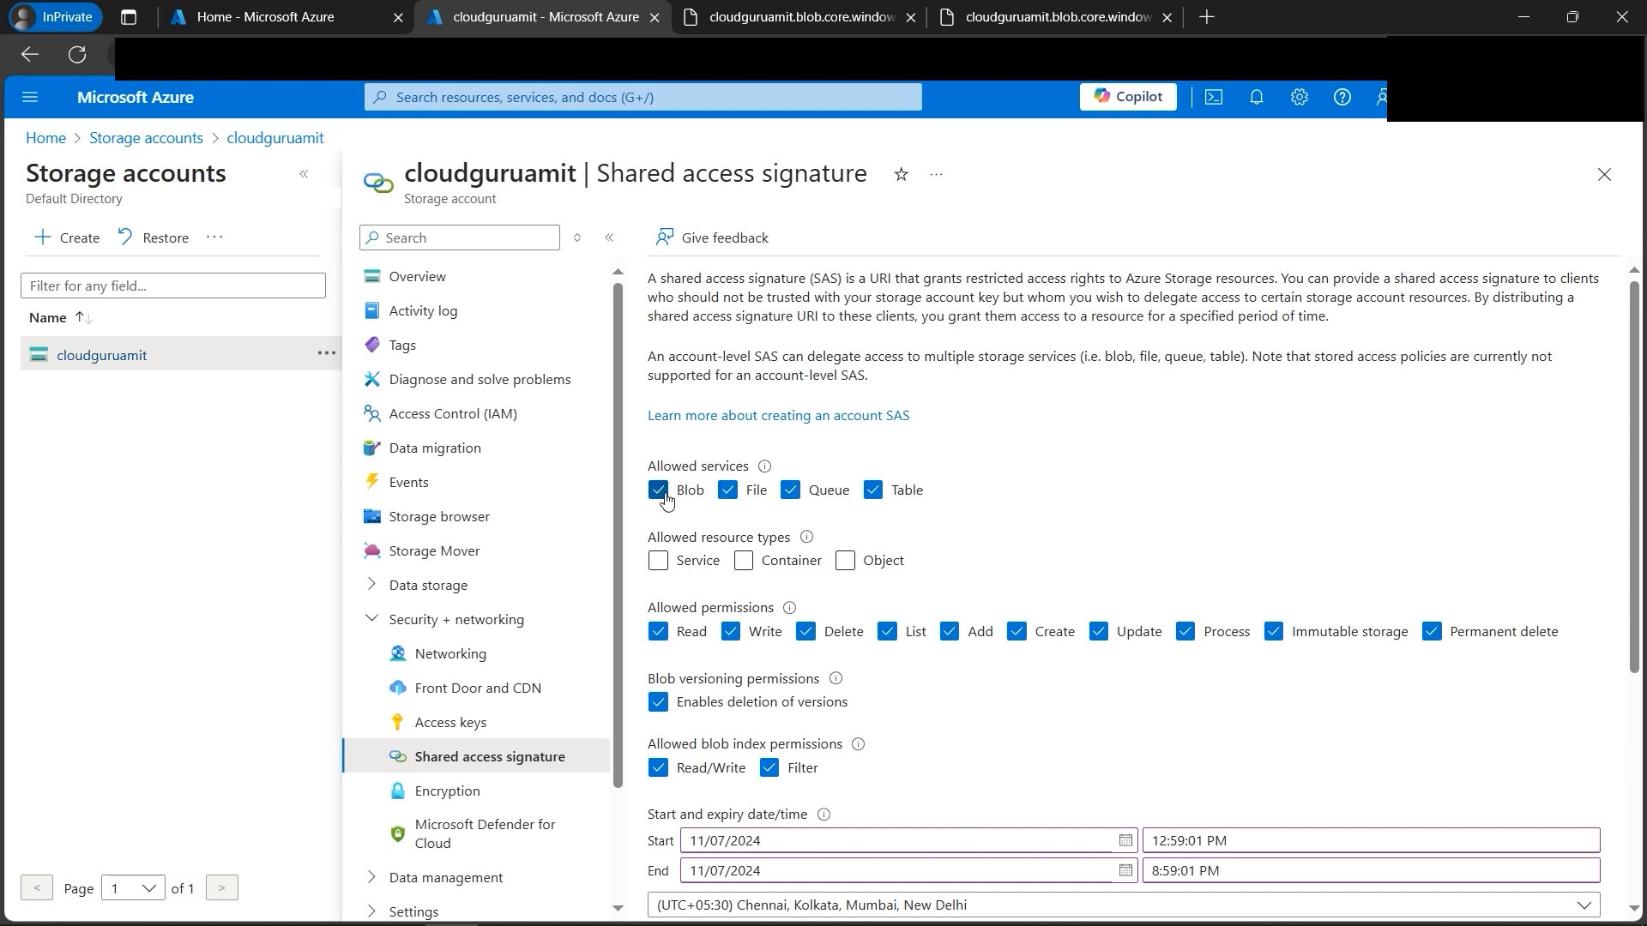
Step: Restrict the allowed services to Blob by clearing File, Queue and Table
{"action": "left_click", "coordinate": [730, 494]}
{"action": "left_click", "coordinate": [790, 494]}
{"action": "left_click", "coordinate": [872, 496]}
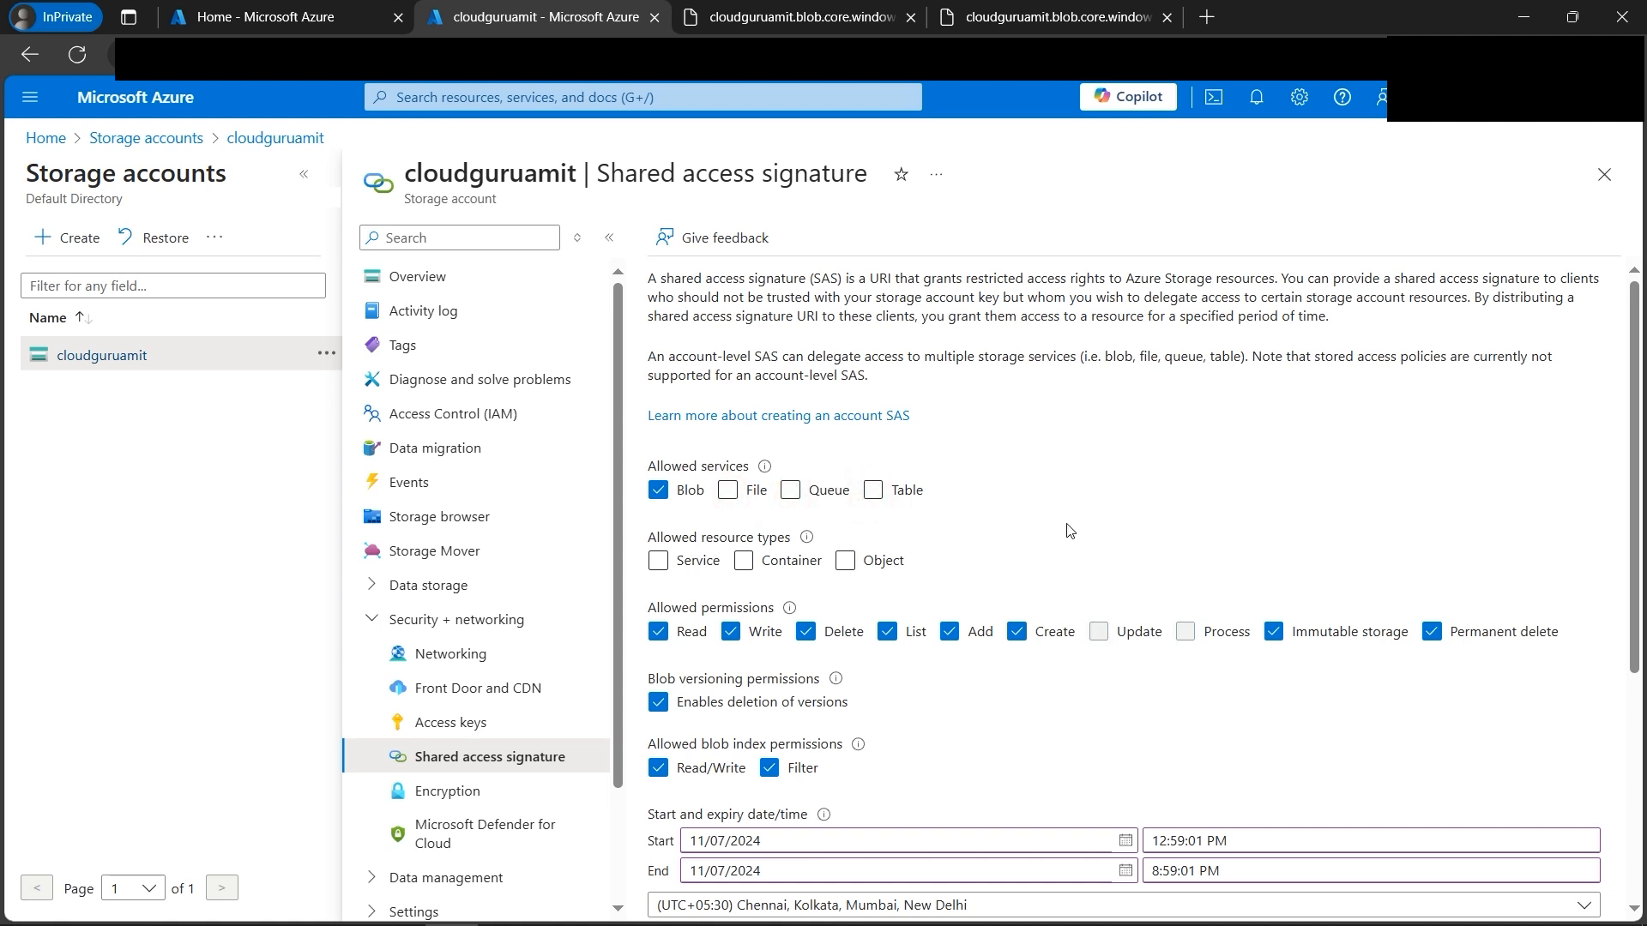
Step: Set the shared access signature's end date to 12/07/2024
{"action": "scroll", "coordinate": [1068, 529], "scroll_direction": "down", "scroll_amount": 1}
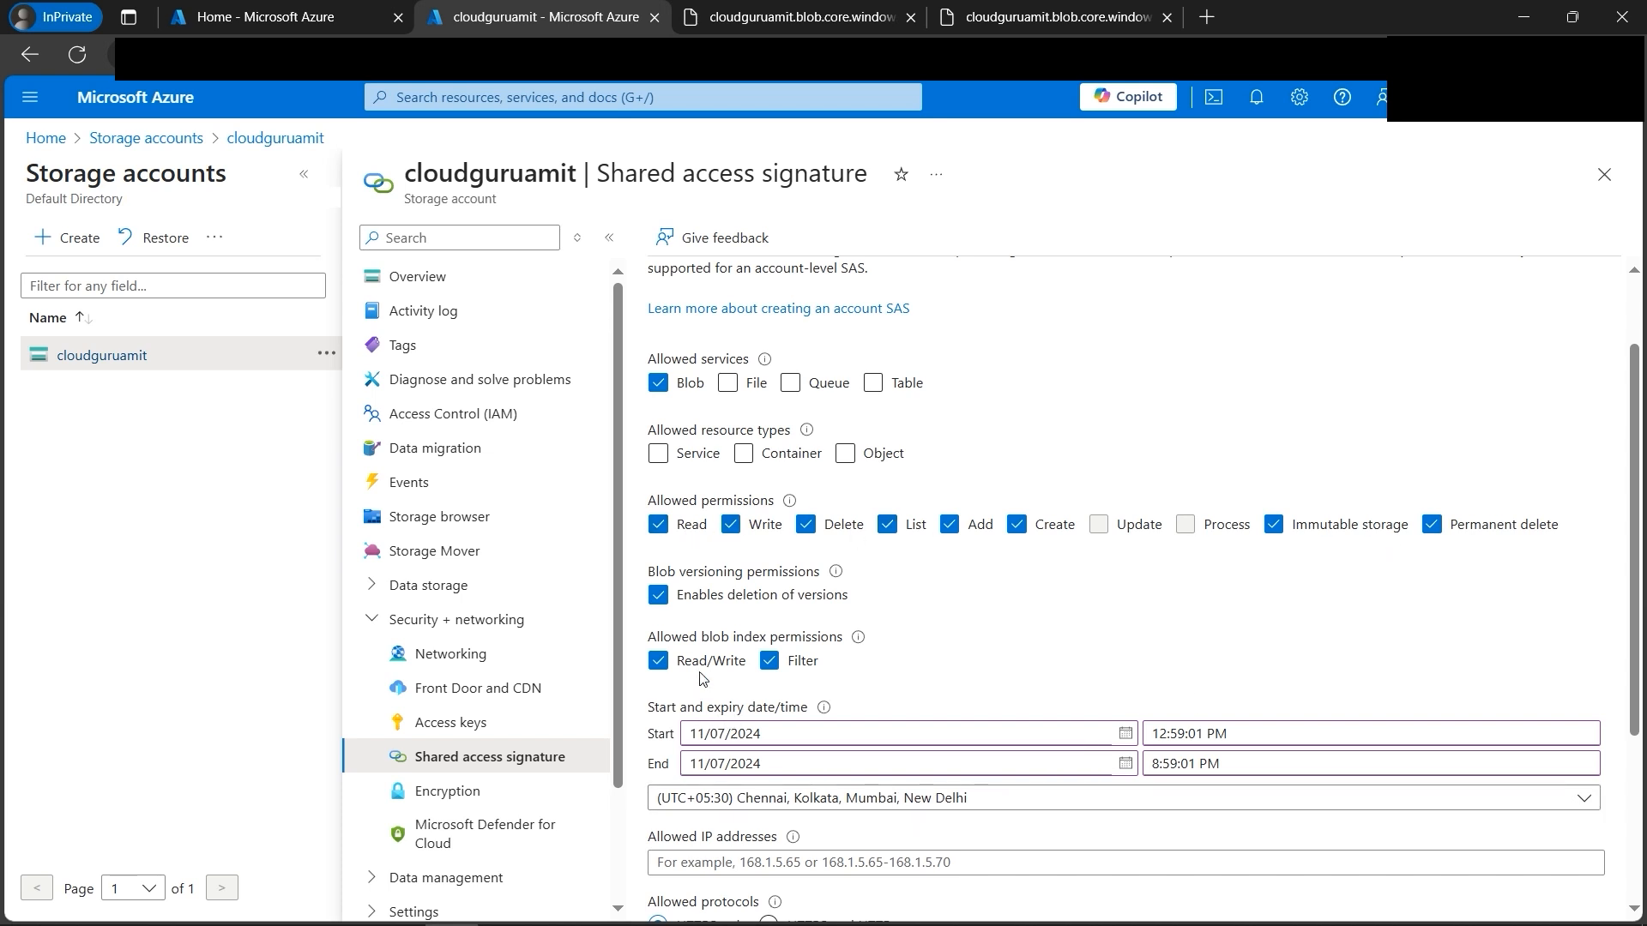
{"action": "left_click", "coordinate": [1125, 763]}
{"action": "left_click", "coordinate": [857, 608]}
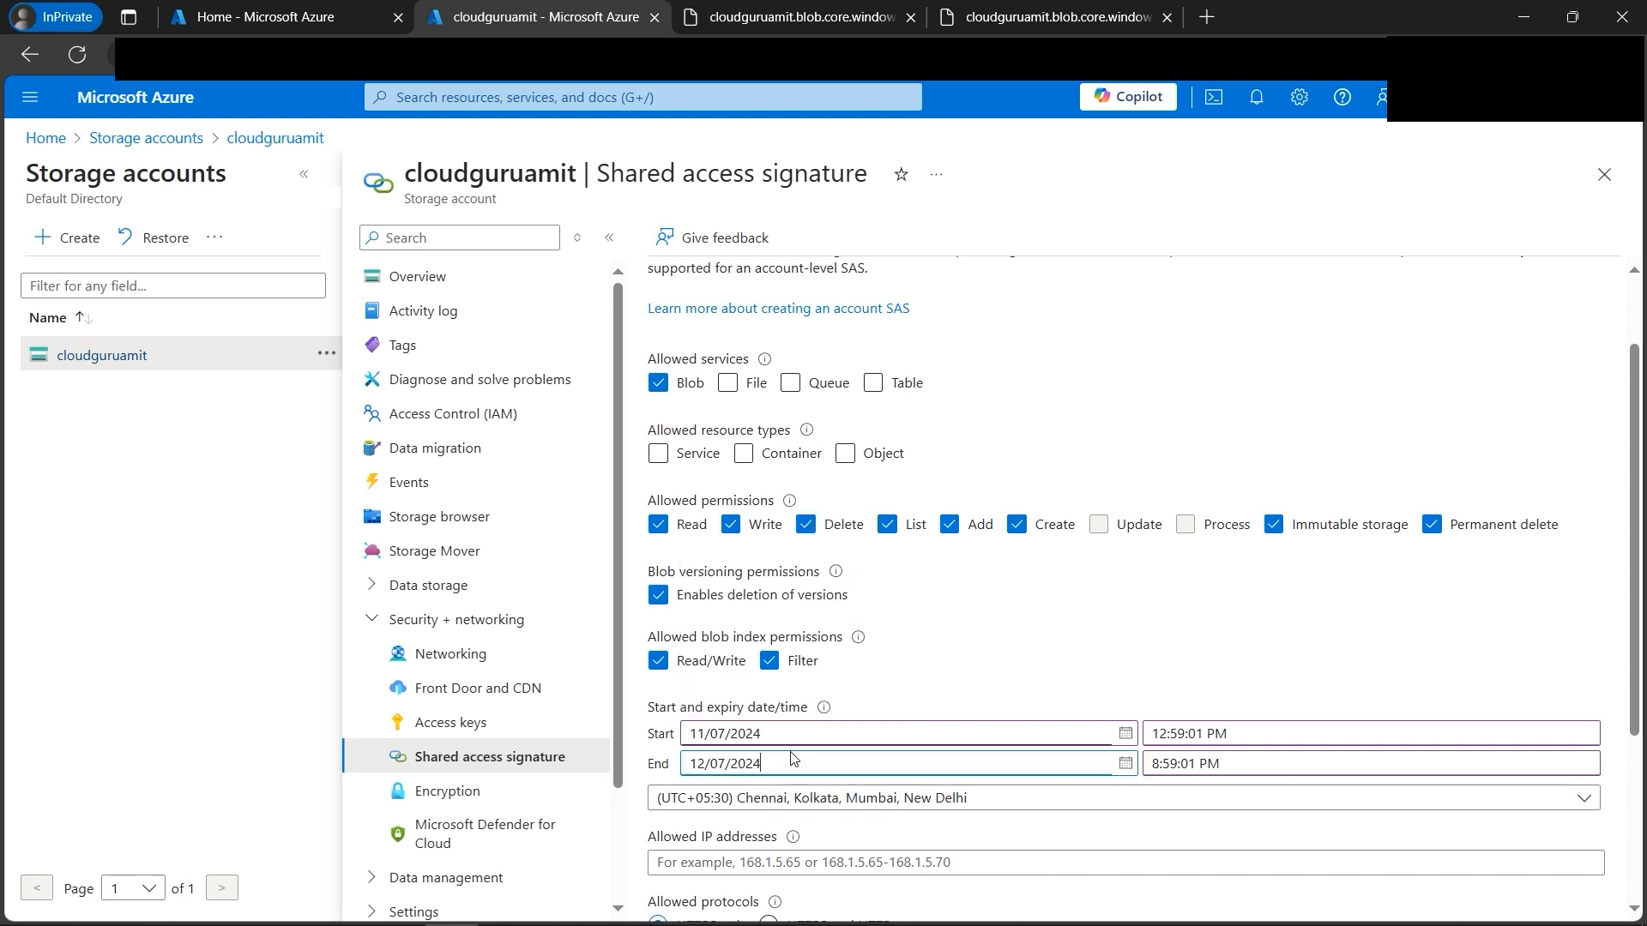
{"action": "scroll", "coordinate": [986, 768], "scroll_direction": "down", "scroll_amount": 3}
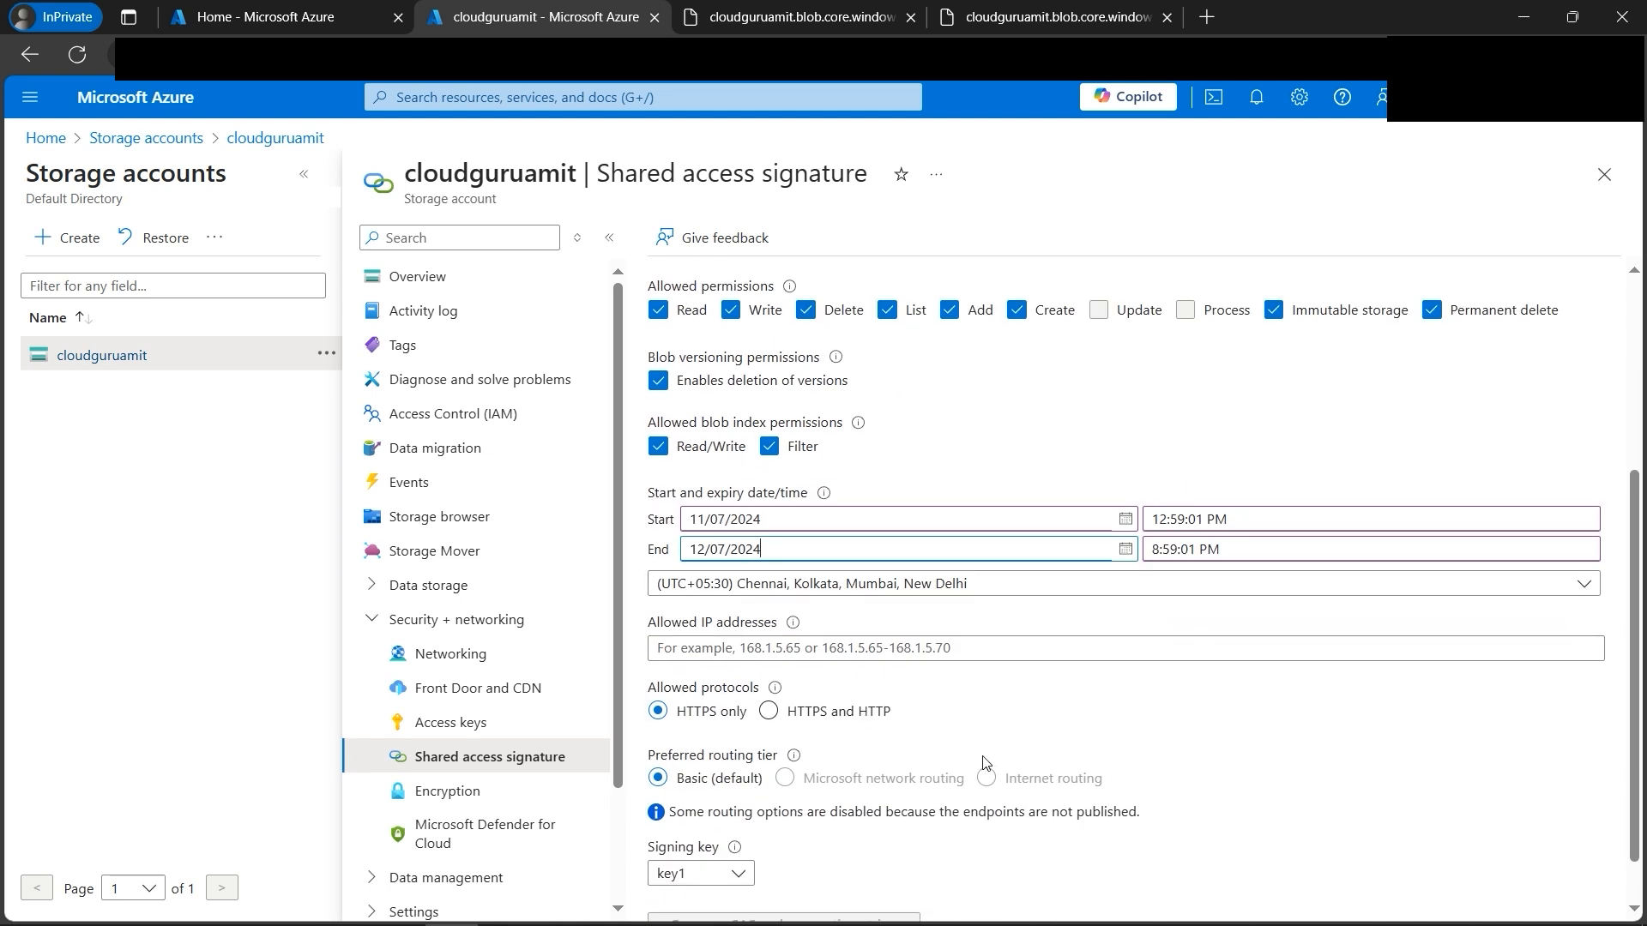
{"action": "scroll", "coordinate": [995, 748], "scroll_direction": "up", "scroll_amount": 3}
{"action": "scroll", "coordinate": [995, 748], "scroll_direction": "down", "scroll_amount": 3}
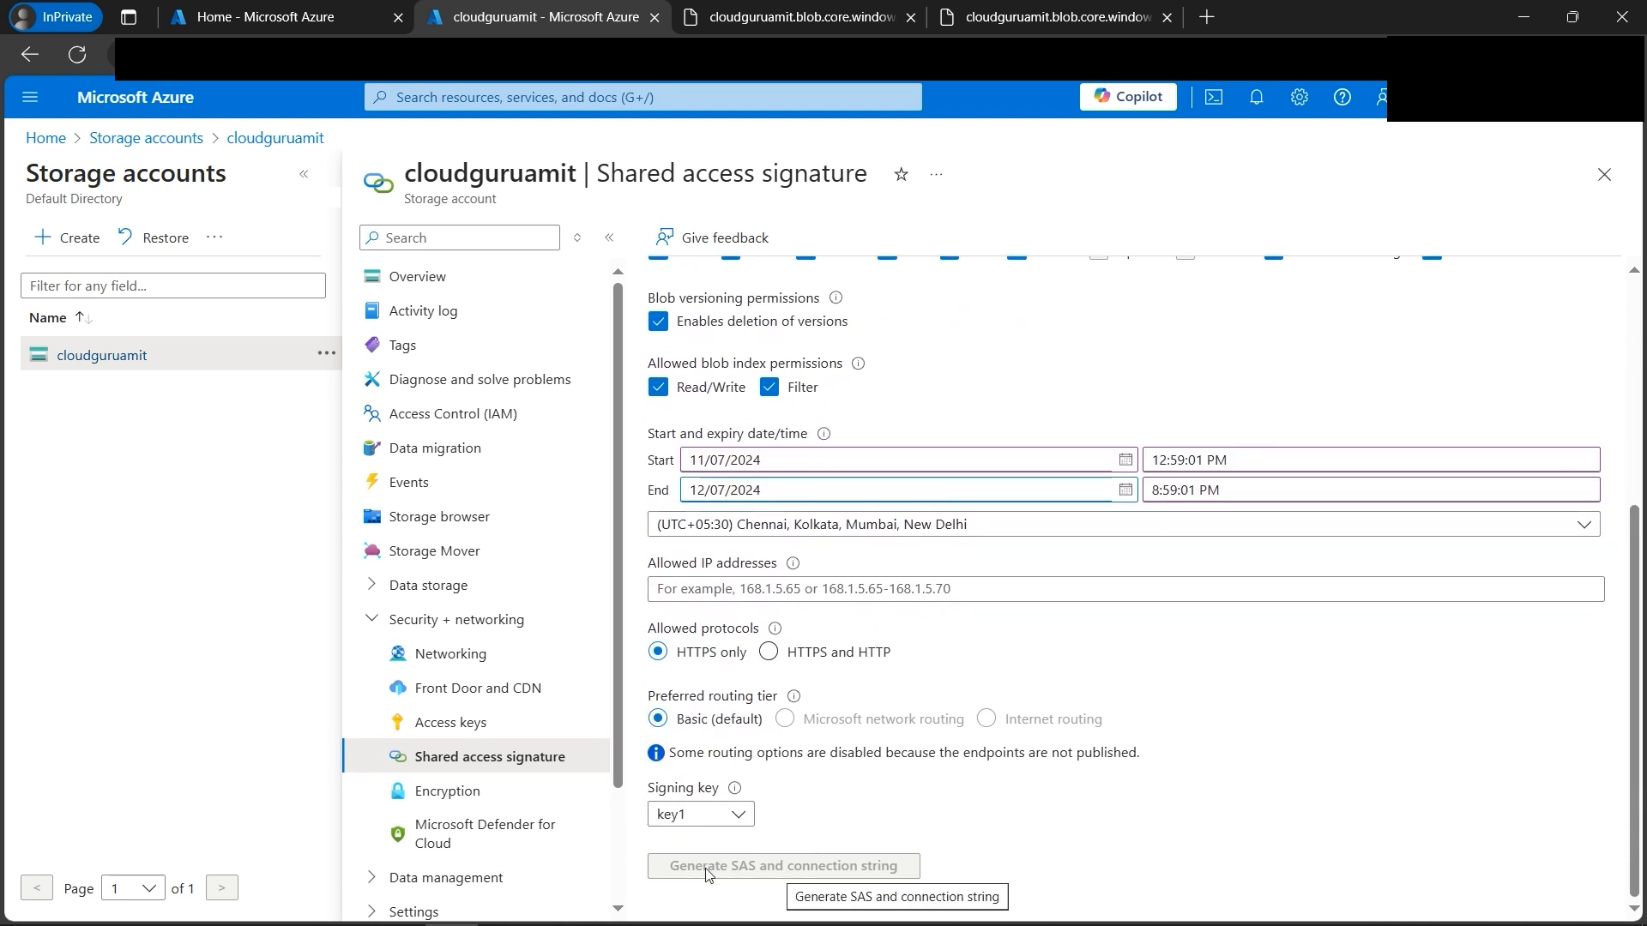
Step: Allow the Service, Container and Object resource types for the shared access signature
{"action": "scroll", "coordinate": [862, 874], "scroll_direction": "up", "scroll_amount": 4}
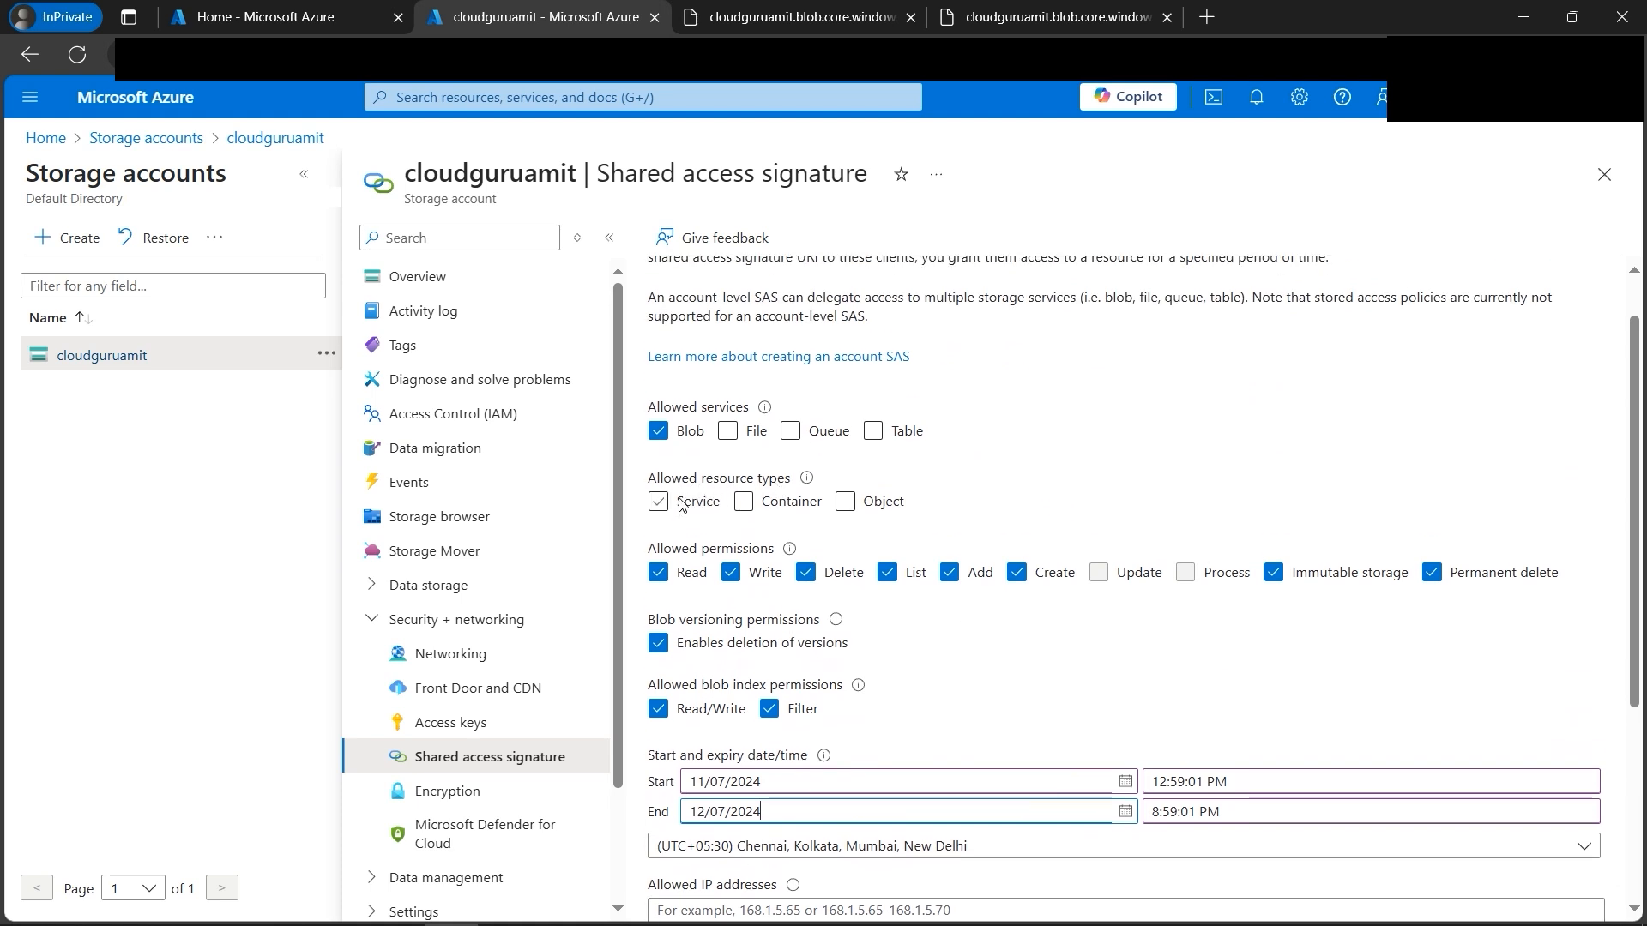
{"action": "left_click", "coordinate": [658, 502]}
{"action": "left_click", "coordinate": [744, 503]}
{"action": "left_click", "coordinate": [846, 502]}
{"action": "mouse_move", "coordinate": [808, 480]}
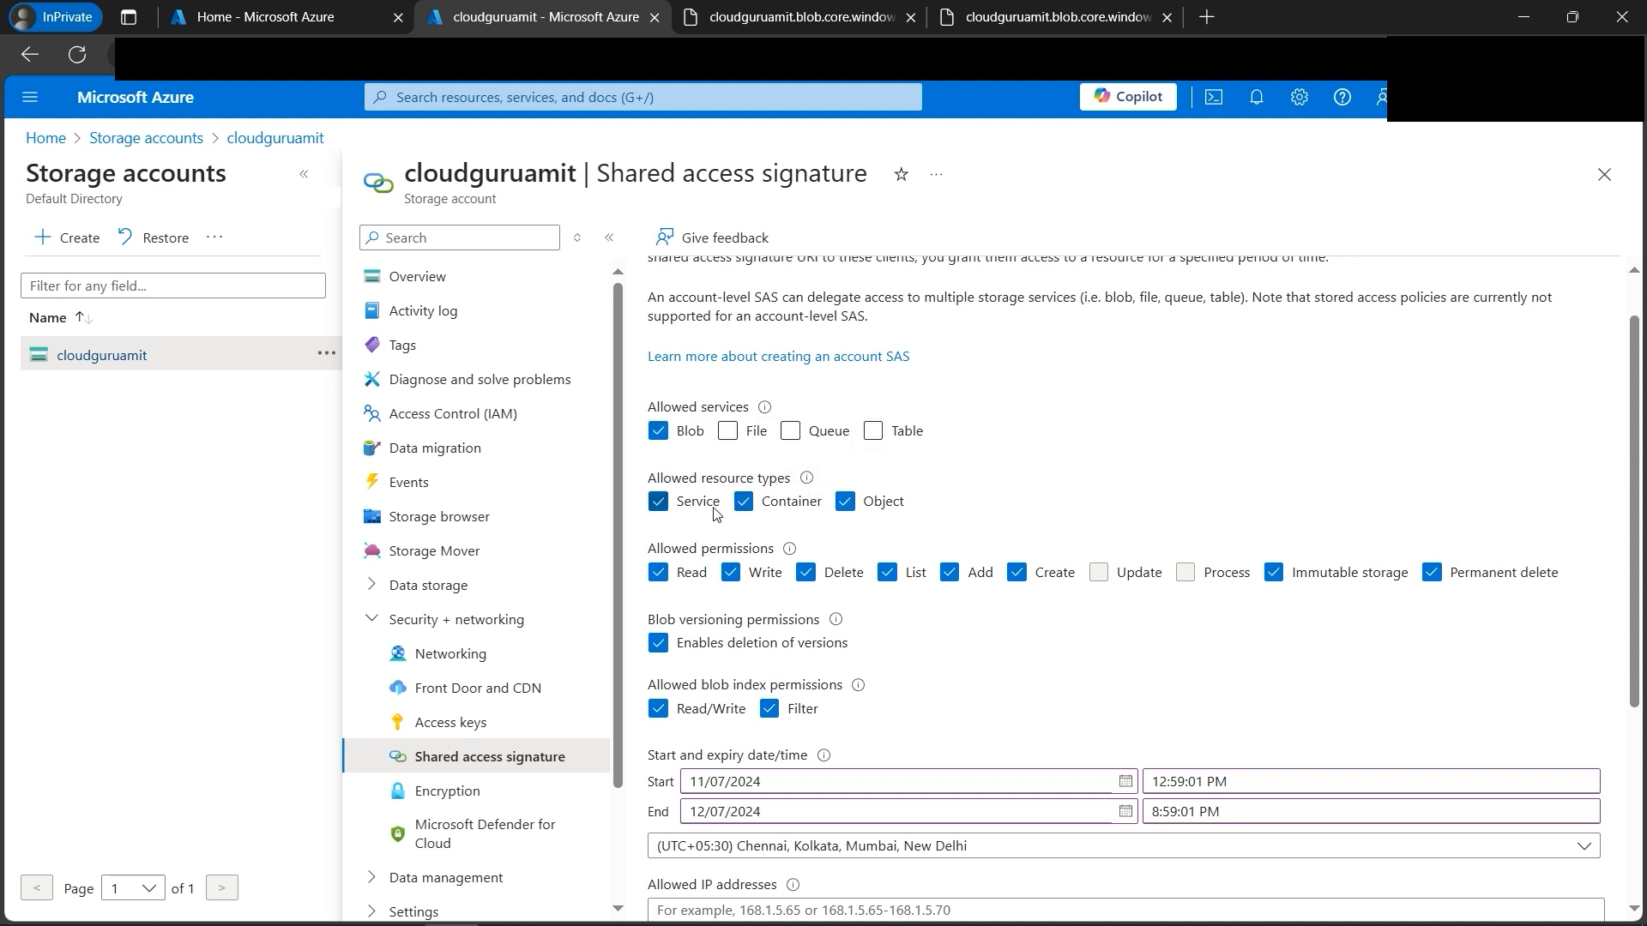
Step: Generate the SAS and connection string, and copy the Blob service SAS URL
{"action": "scroll", "coordinate": [978, 527], "scroll_direction": "down", "scroll_amount": 3}
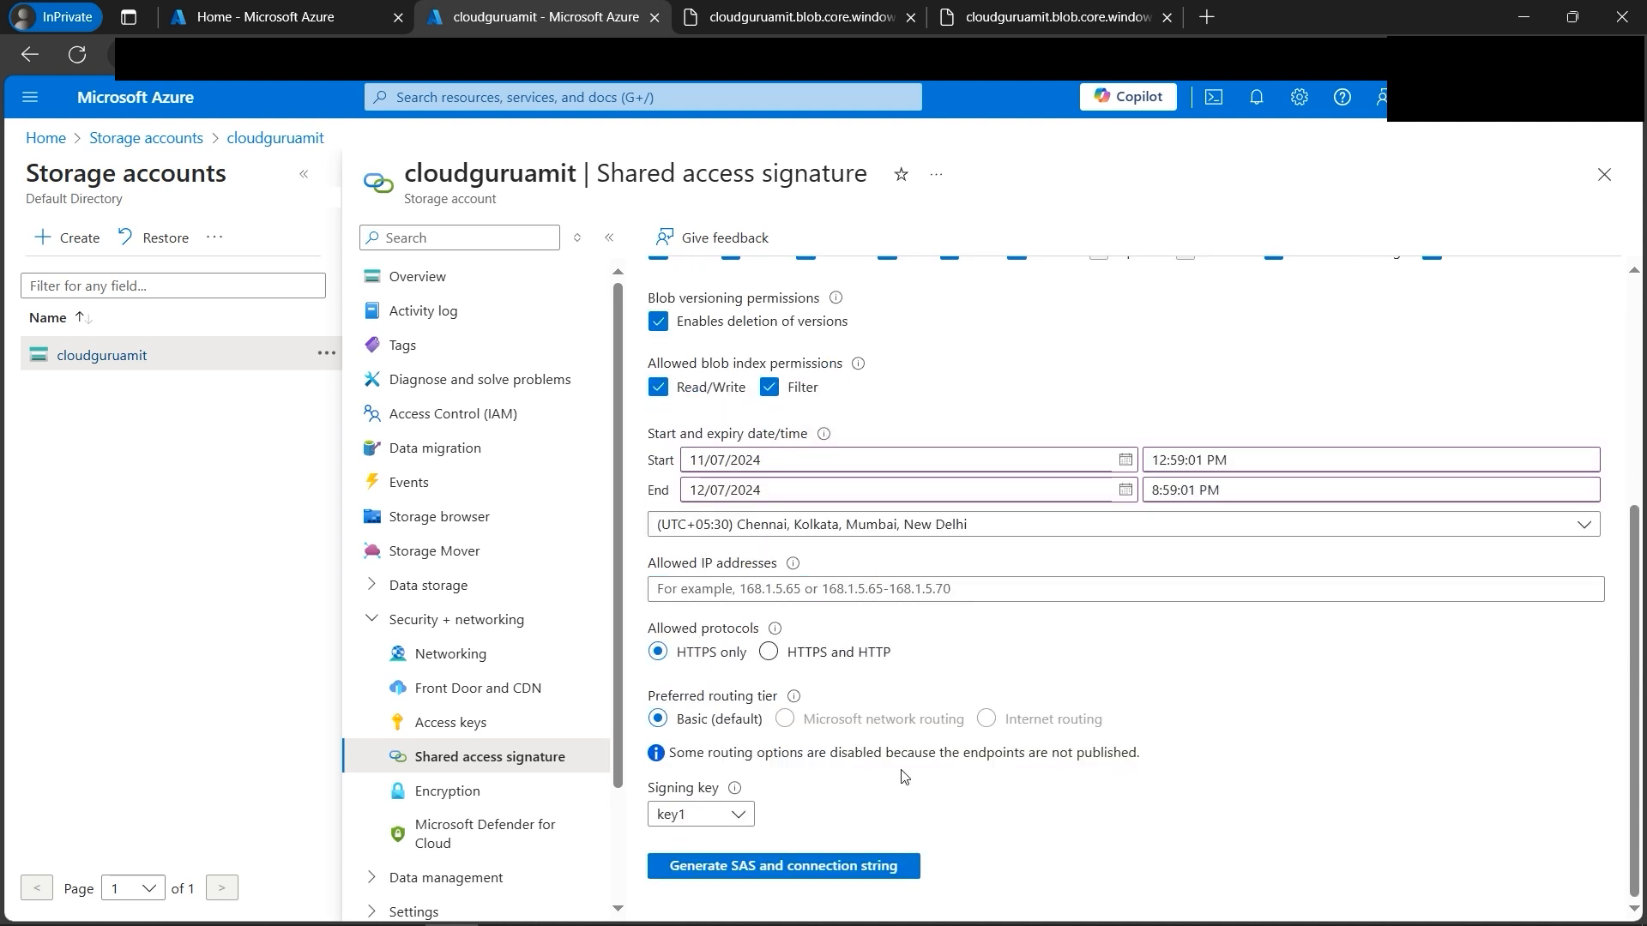
{"action": "left_click", "coordinate": [795, 871]}
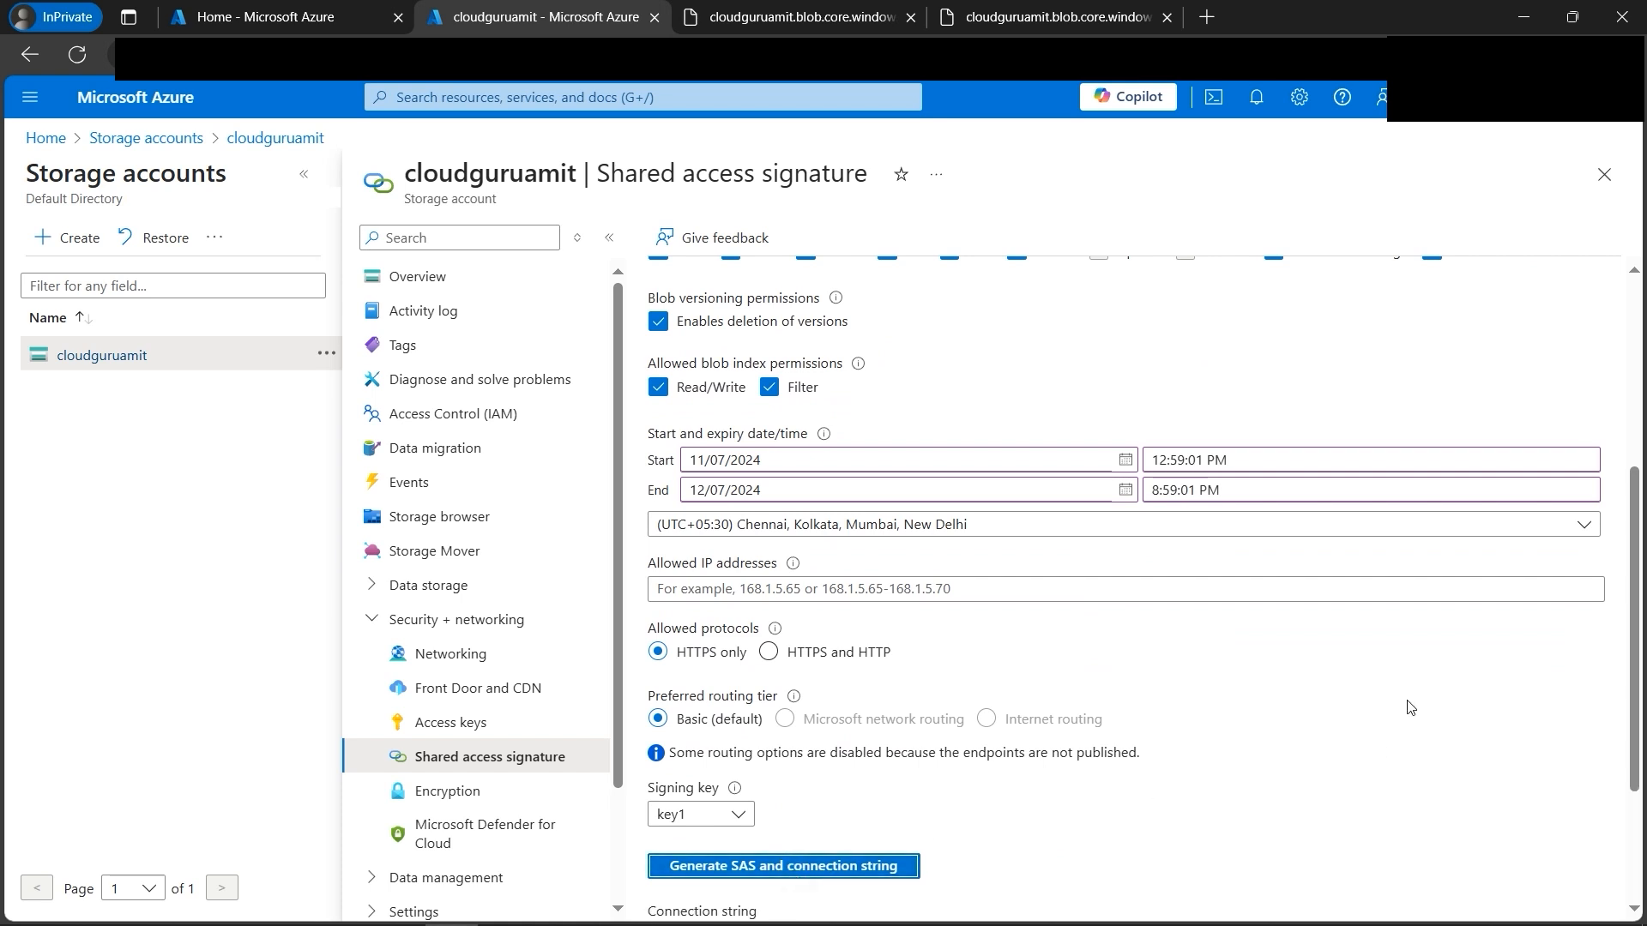
{"action": "scroll", "coordinate": [823, 858], "scroll_direction": "down", "scroll_amount": 3}
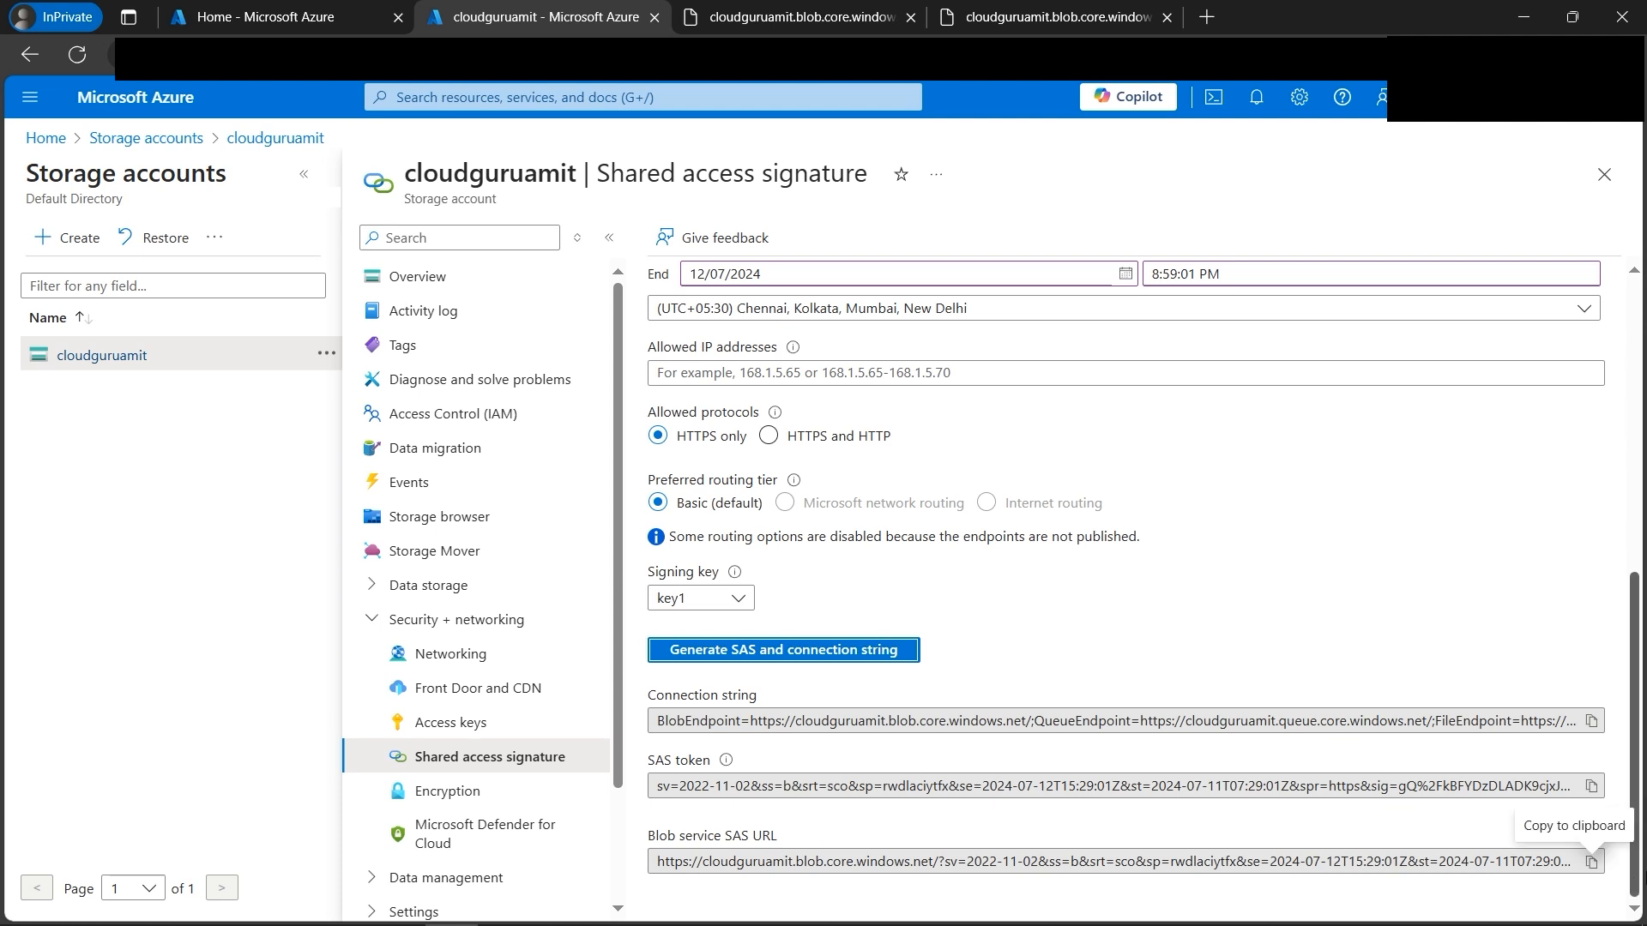
{"action": "left_click", "coordinate": [1591, 863]}
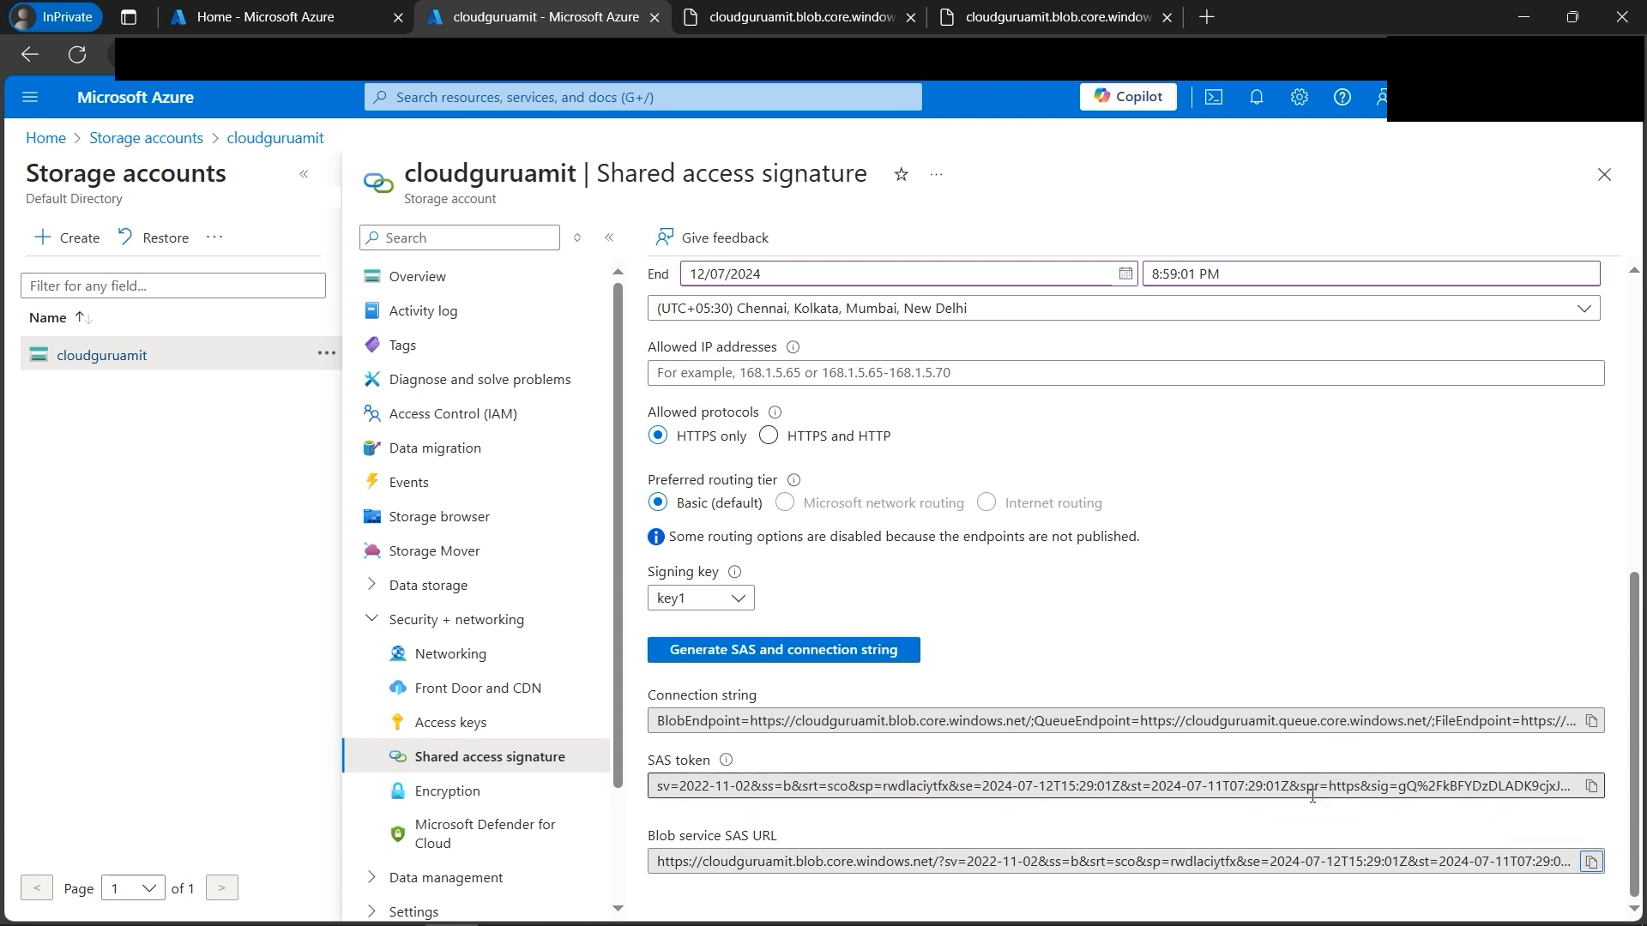
Step: Test the copied Blob service SAS URL in a new browser tab and close that tab
{"action": "left_click", "coordinate": [1207, 16]}
{"action": "key", "text": "ctrl+v"}
{"action": "key", "text": "Return"}
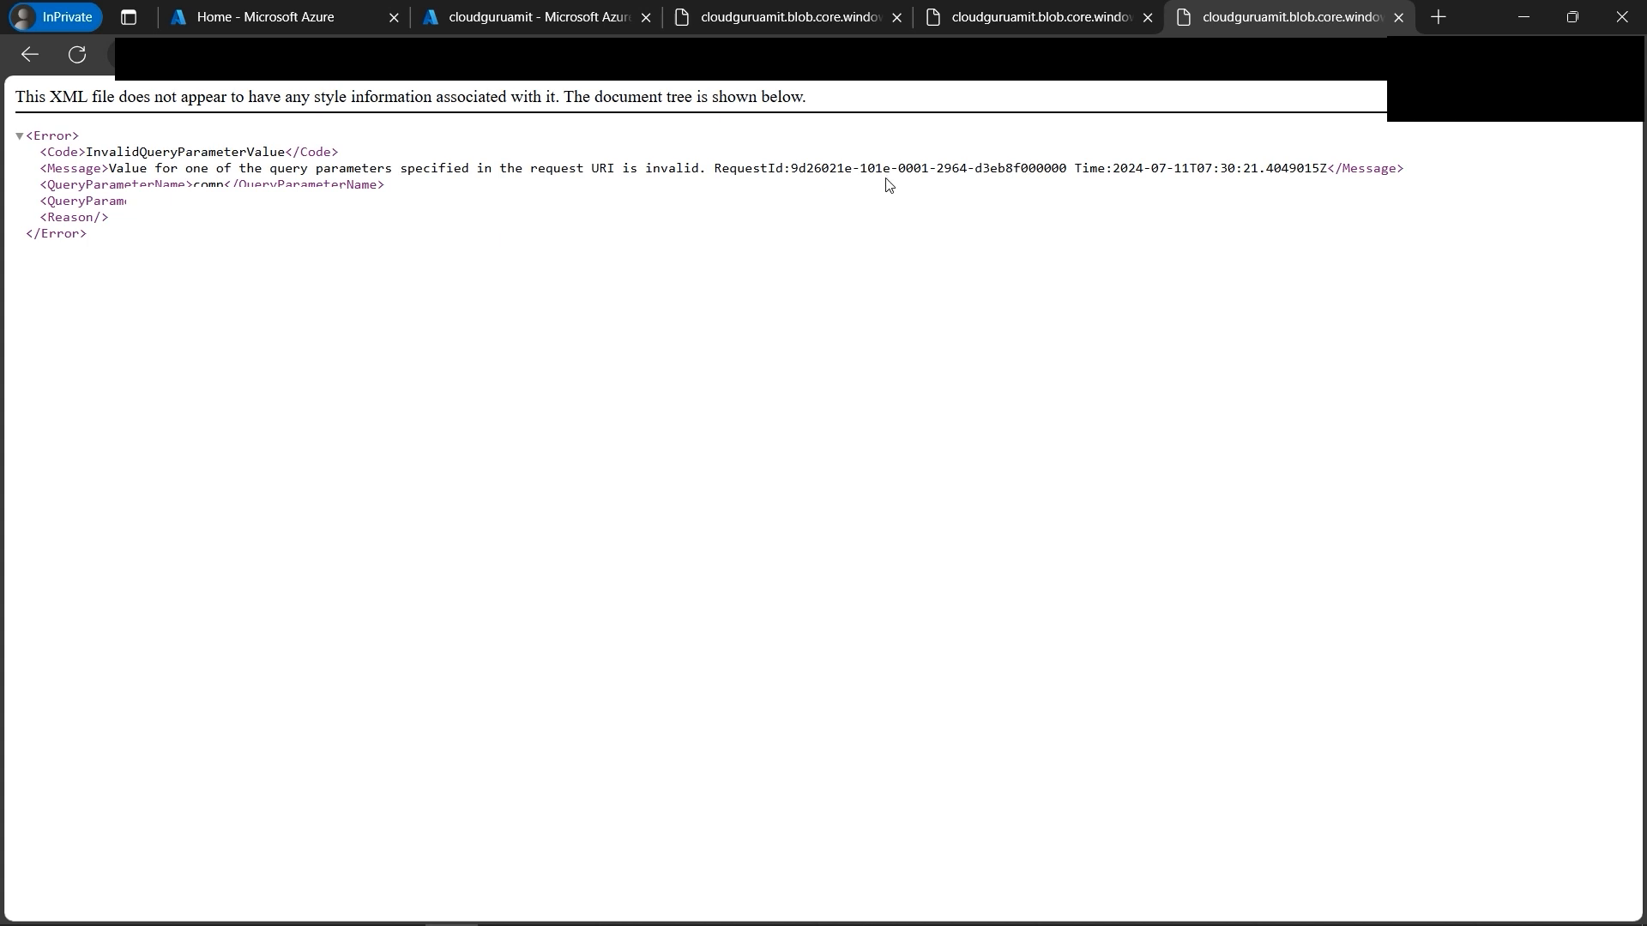
{"action": "left_click", "coordinate": [1398, 18]}
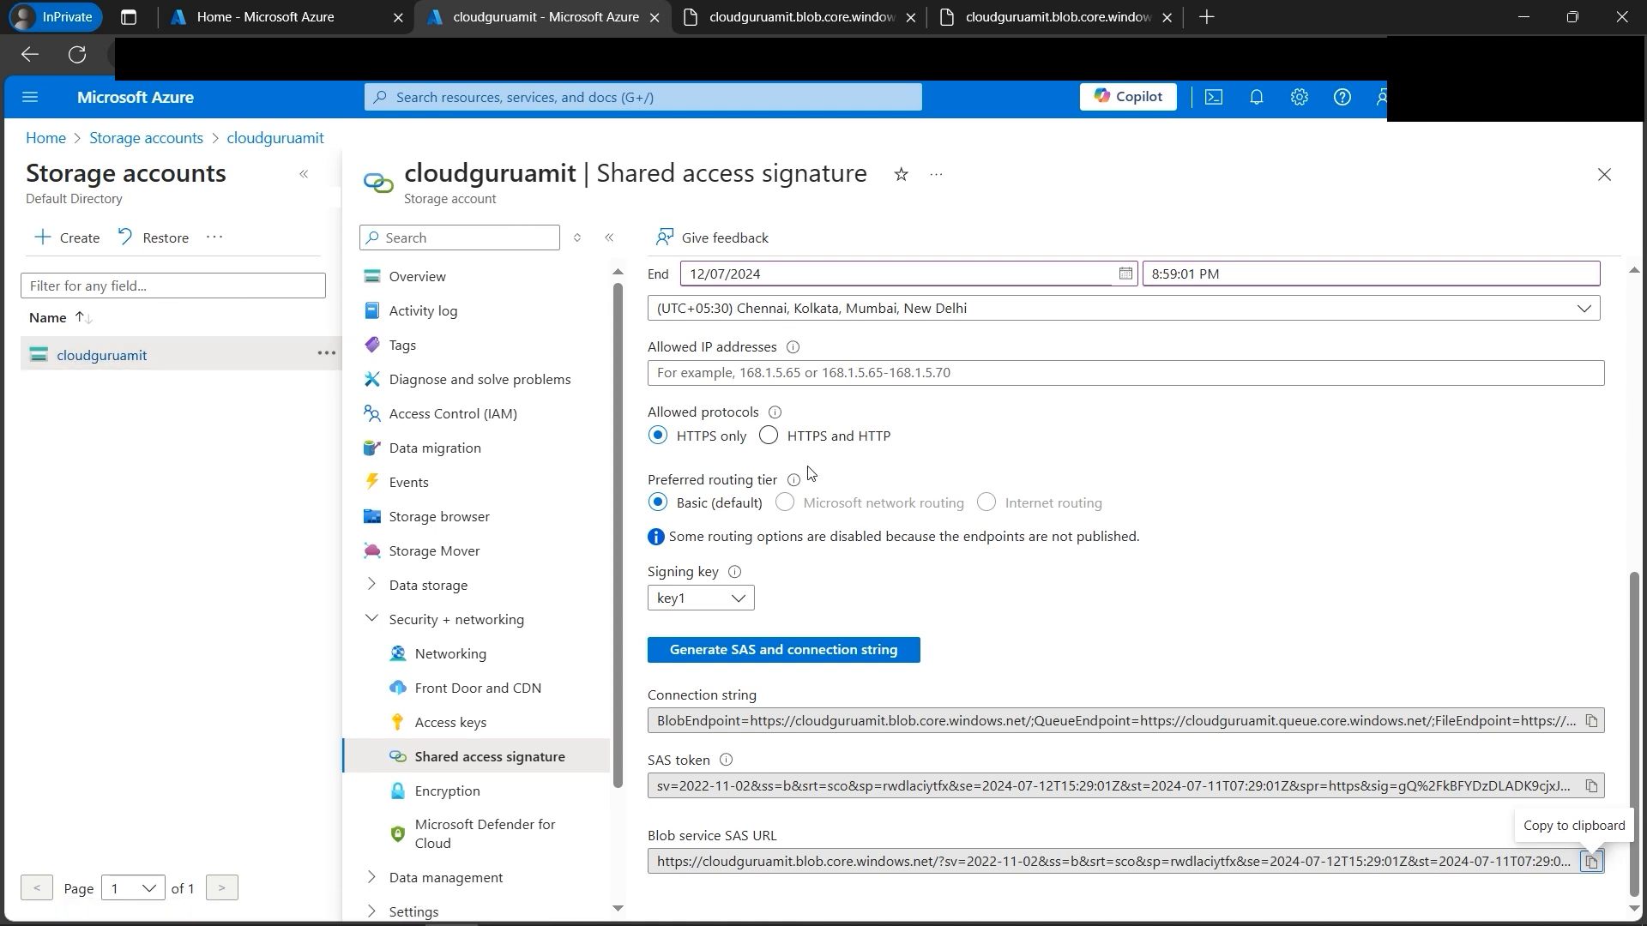
Step: Switch to the Commands document in Word and review the Azure Storage Explorer download instructions and link
{"action": "left_click", "coordinate": [561, 915]}
{"action": "scroll", "coordinate": [842, 690], "scroll_direction": "down", "scroll_amount": 3}
{"action": "scroll", "coordinate": [840, 693], "scroll_direction": "down", "scroll_amount": 1}
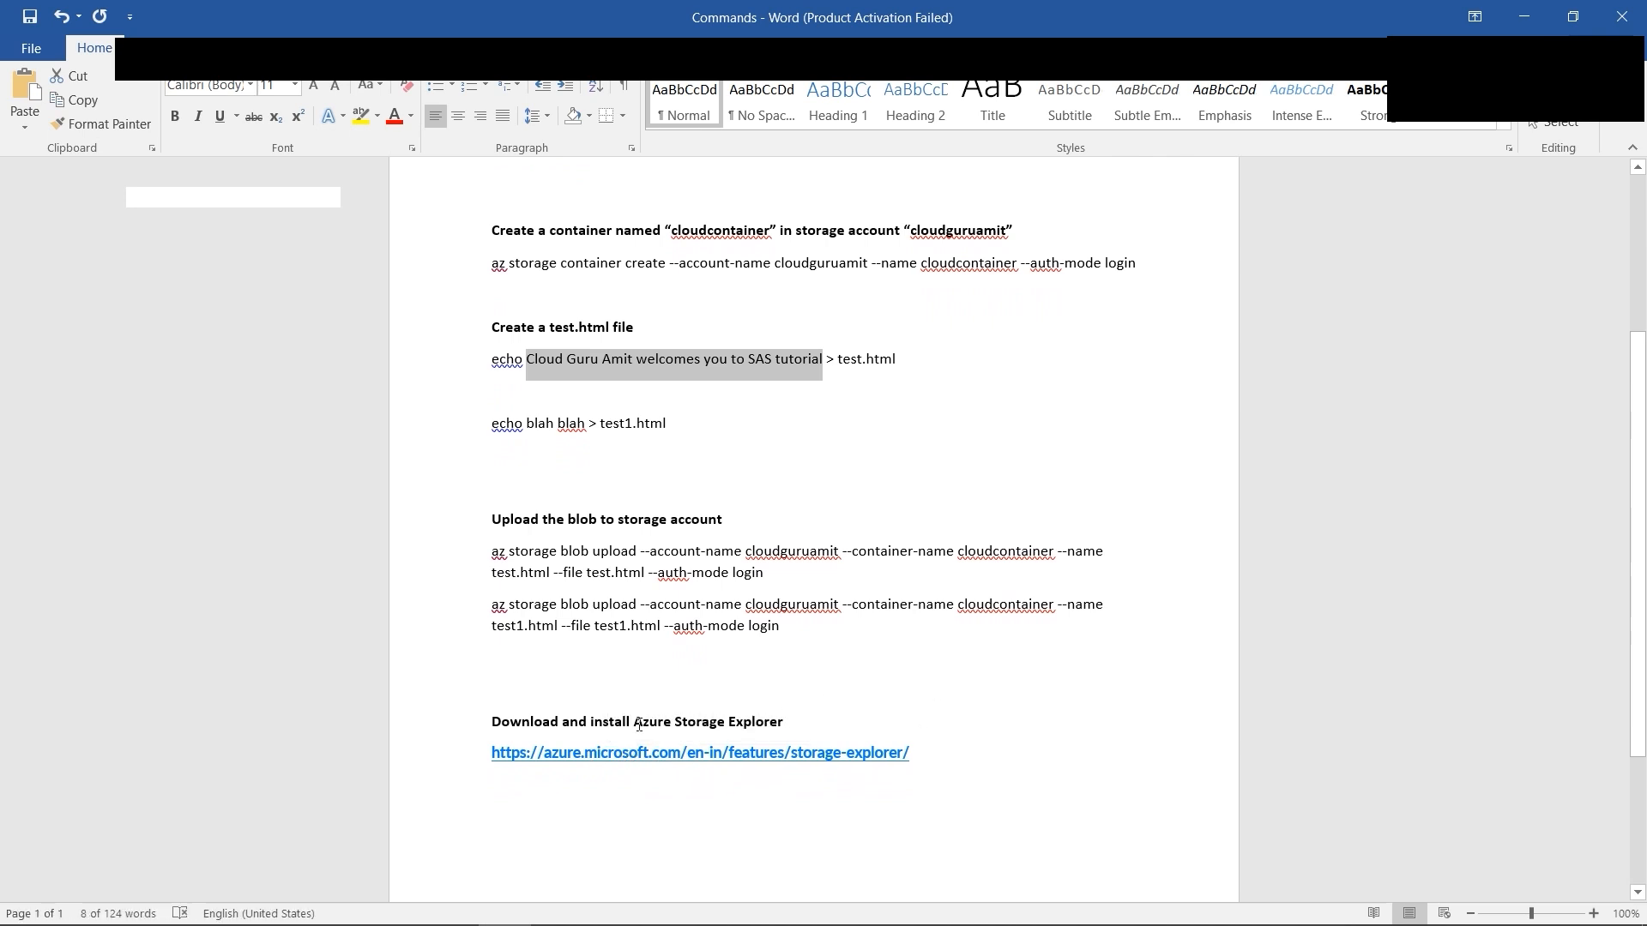
{"action": "left_click_drag", "start_coordinate": [634, 725], "coordinate": [784, 724]}
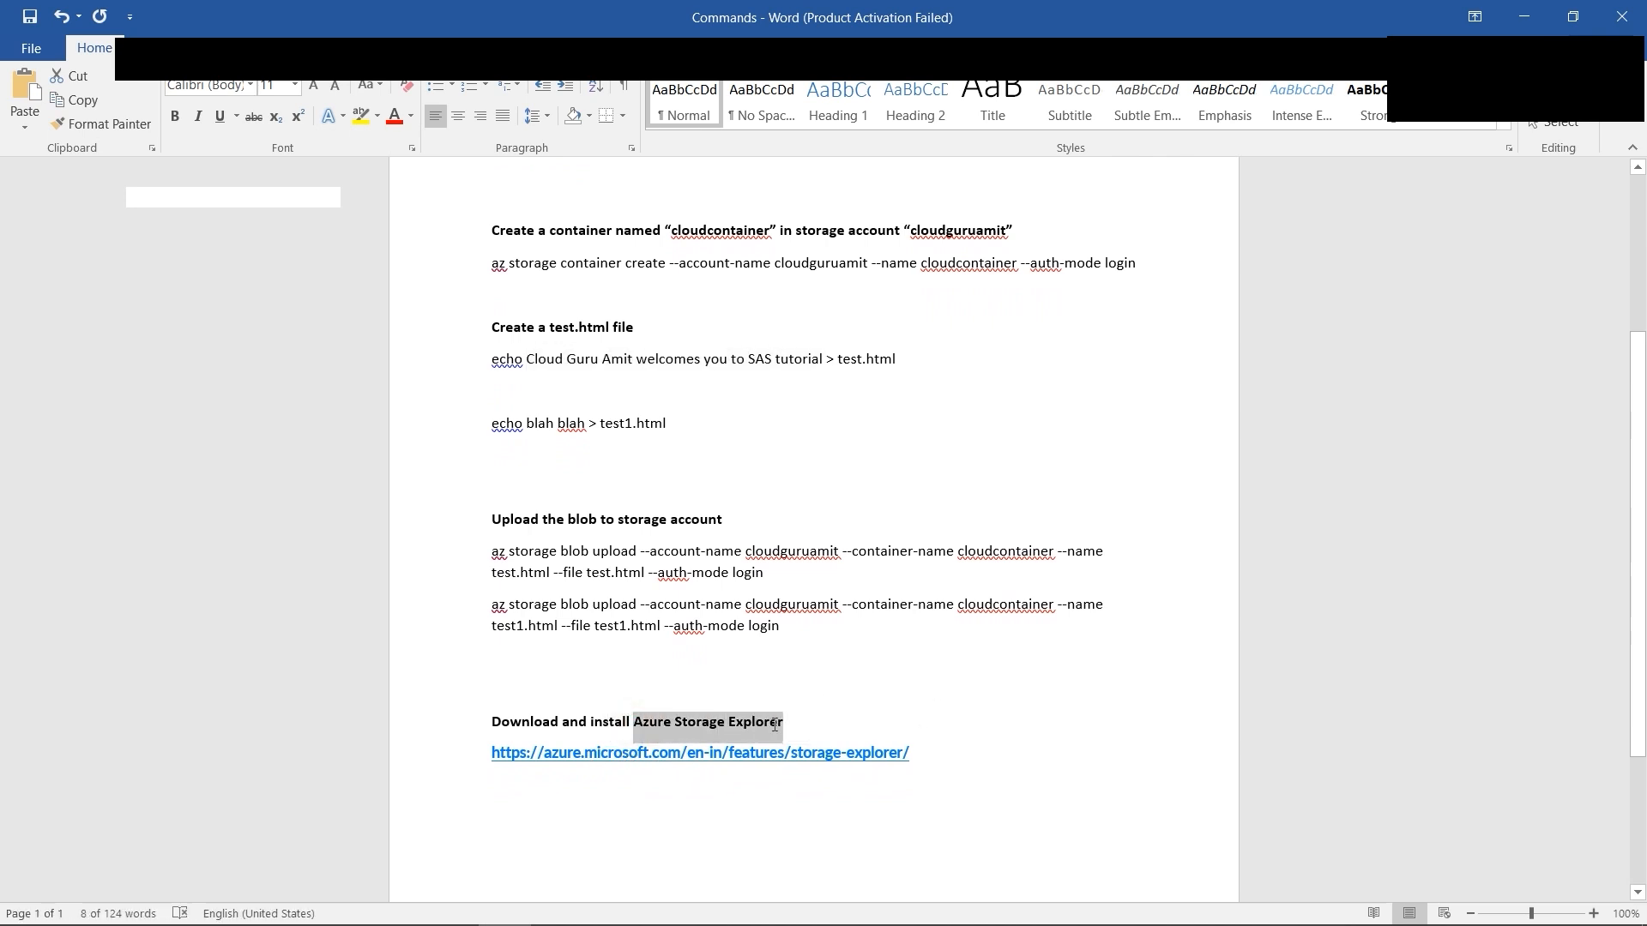
{"action": "left_click", "coordinate": [929, 751]}
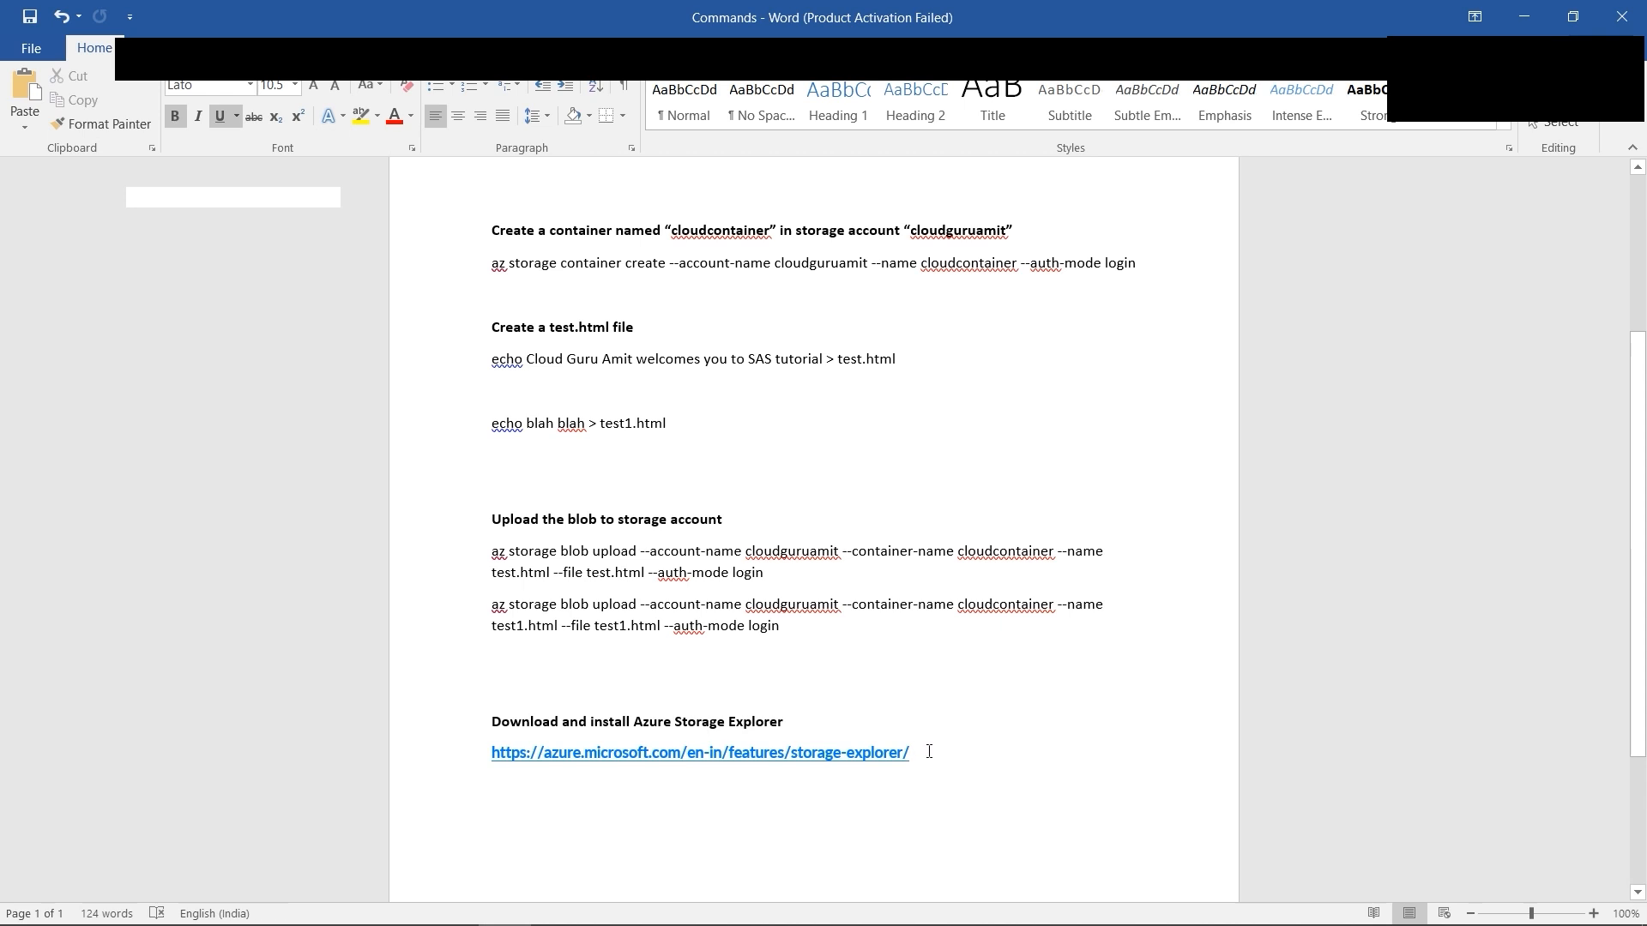
{"action": "scroll", "coordinate": [933, 749], "scroll_direction": "up", "scroll_amount": 5}
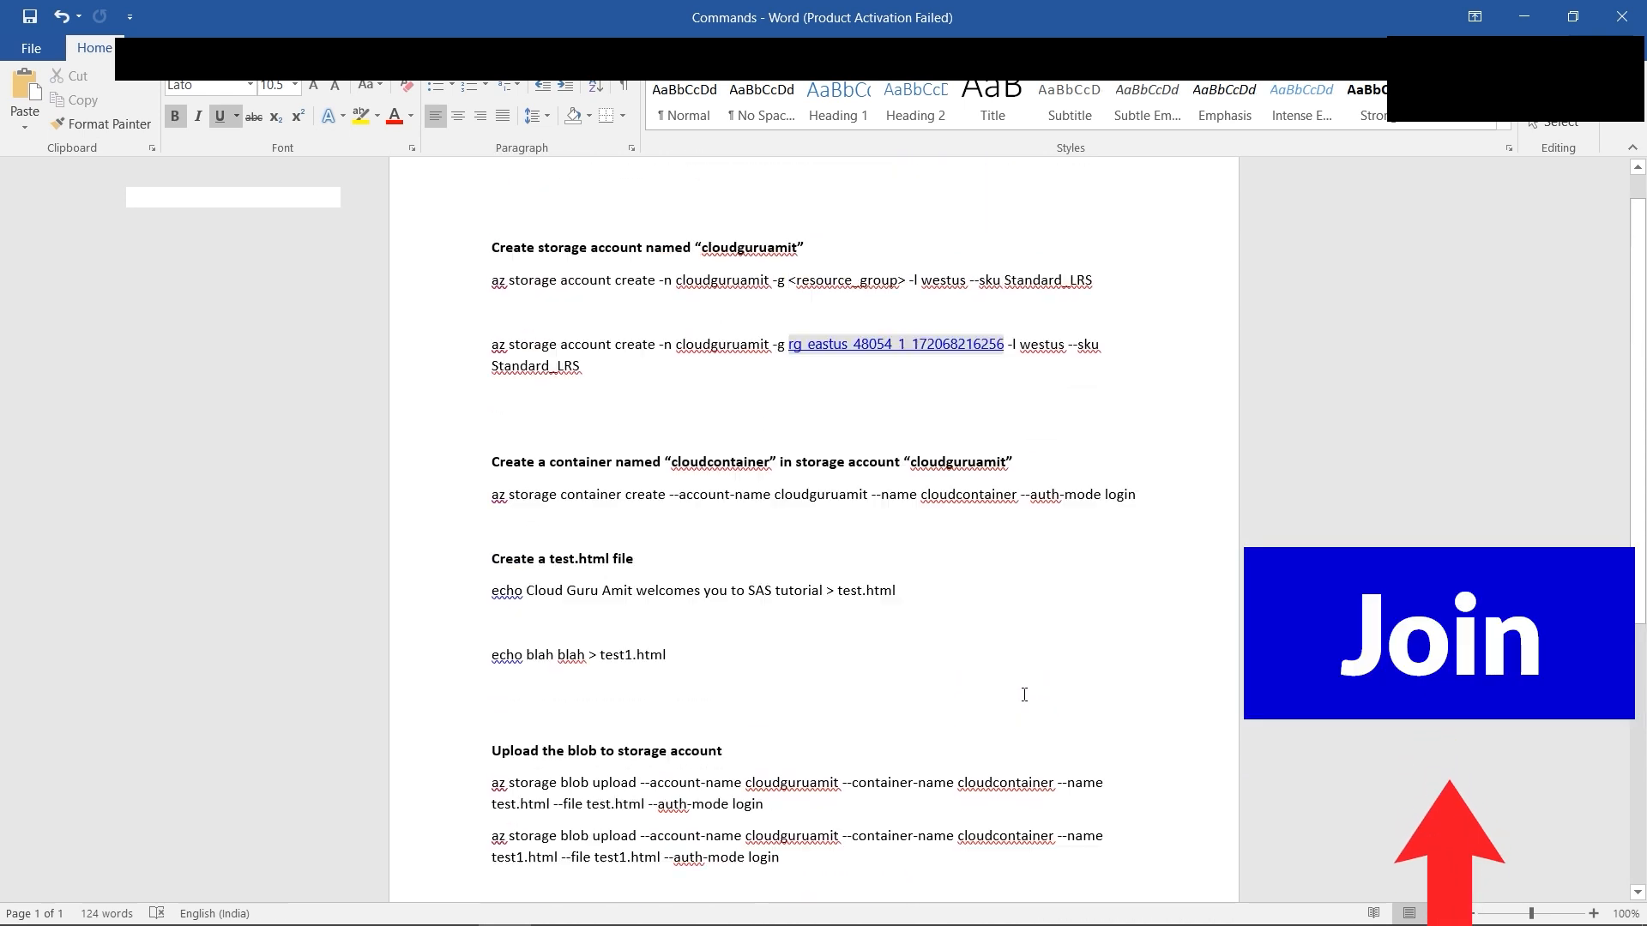
{"action": "scroll", "coordinate": [1024, 695], "scroll_direction": "down", "scroll_amount": 7}
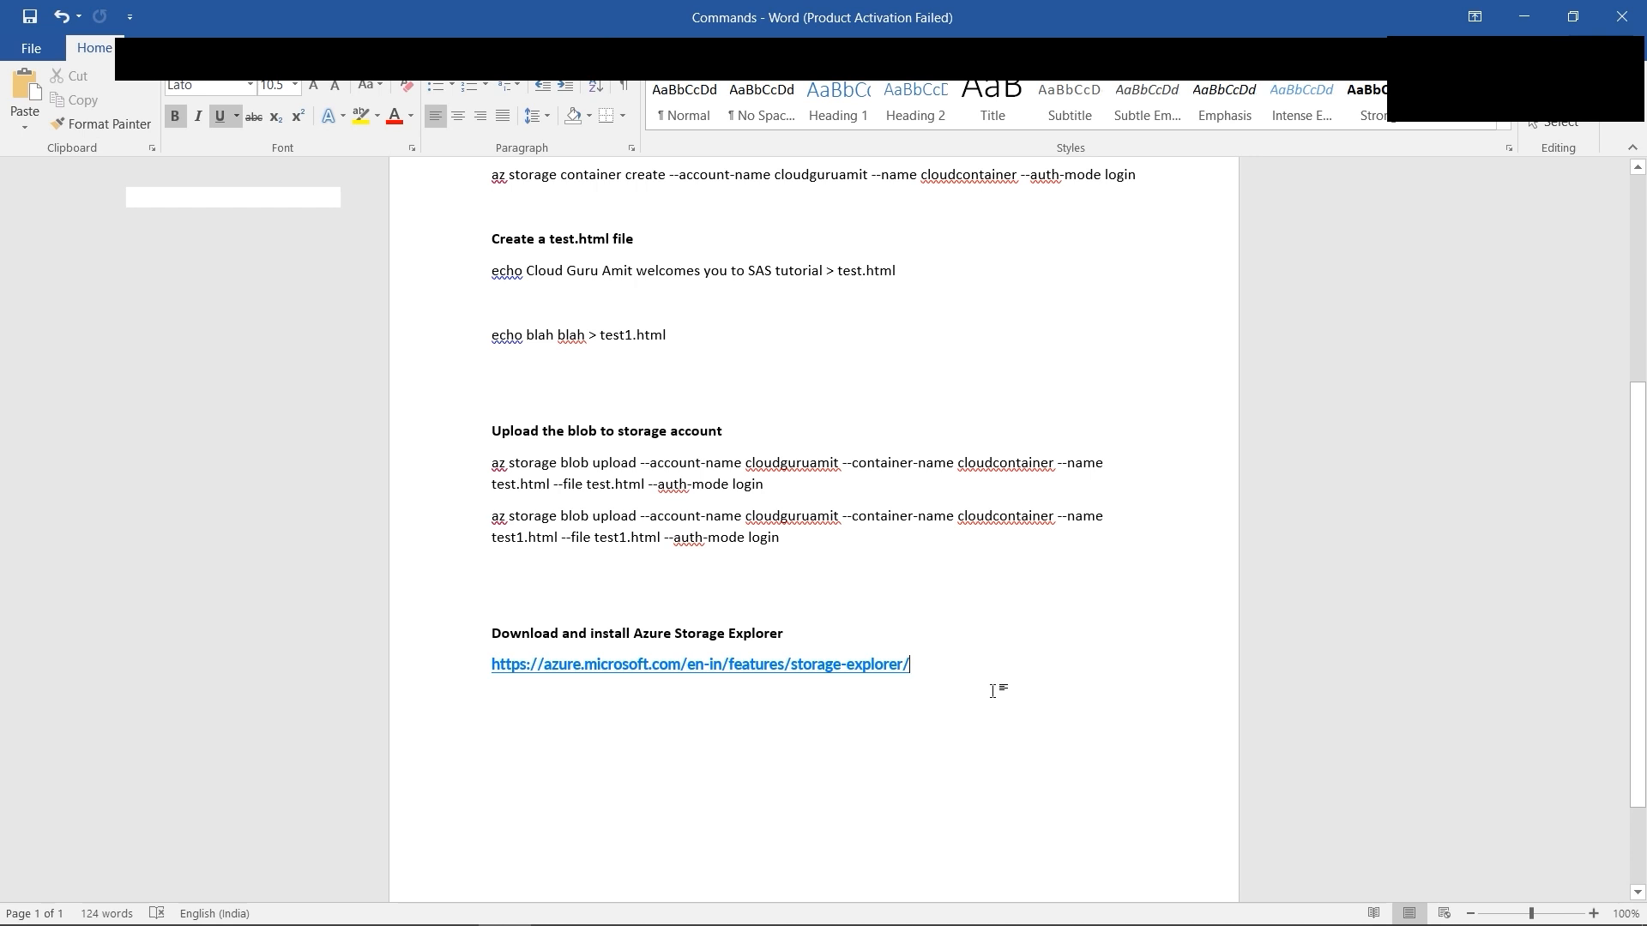
Step: Switch to Microsoft Azure Storage Explorer, sign in with the Azure environment, and return to it after browser authentication
{"action": "mouse_move", "coordinate": [602, 914]}
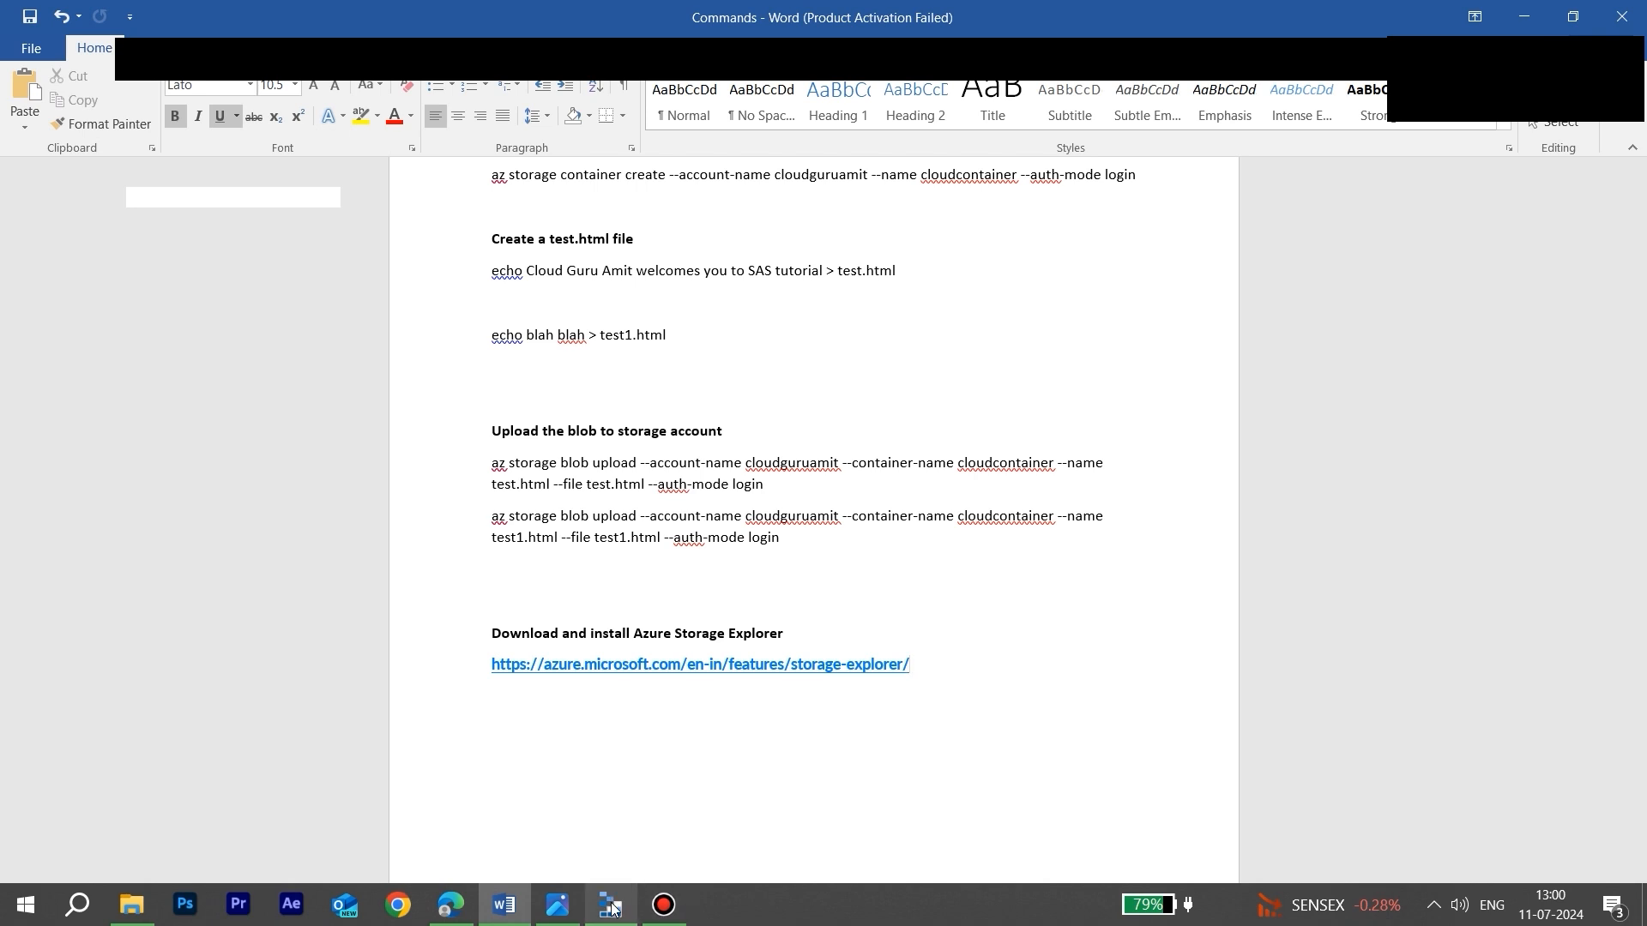
{"action": "left_click", "coordinate": [618, 914]}
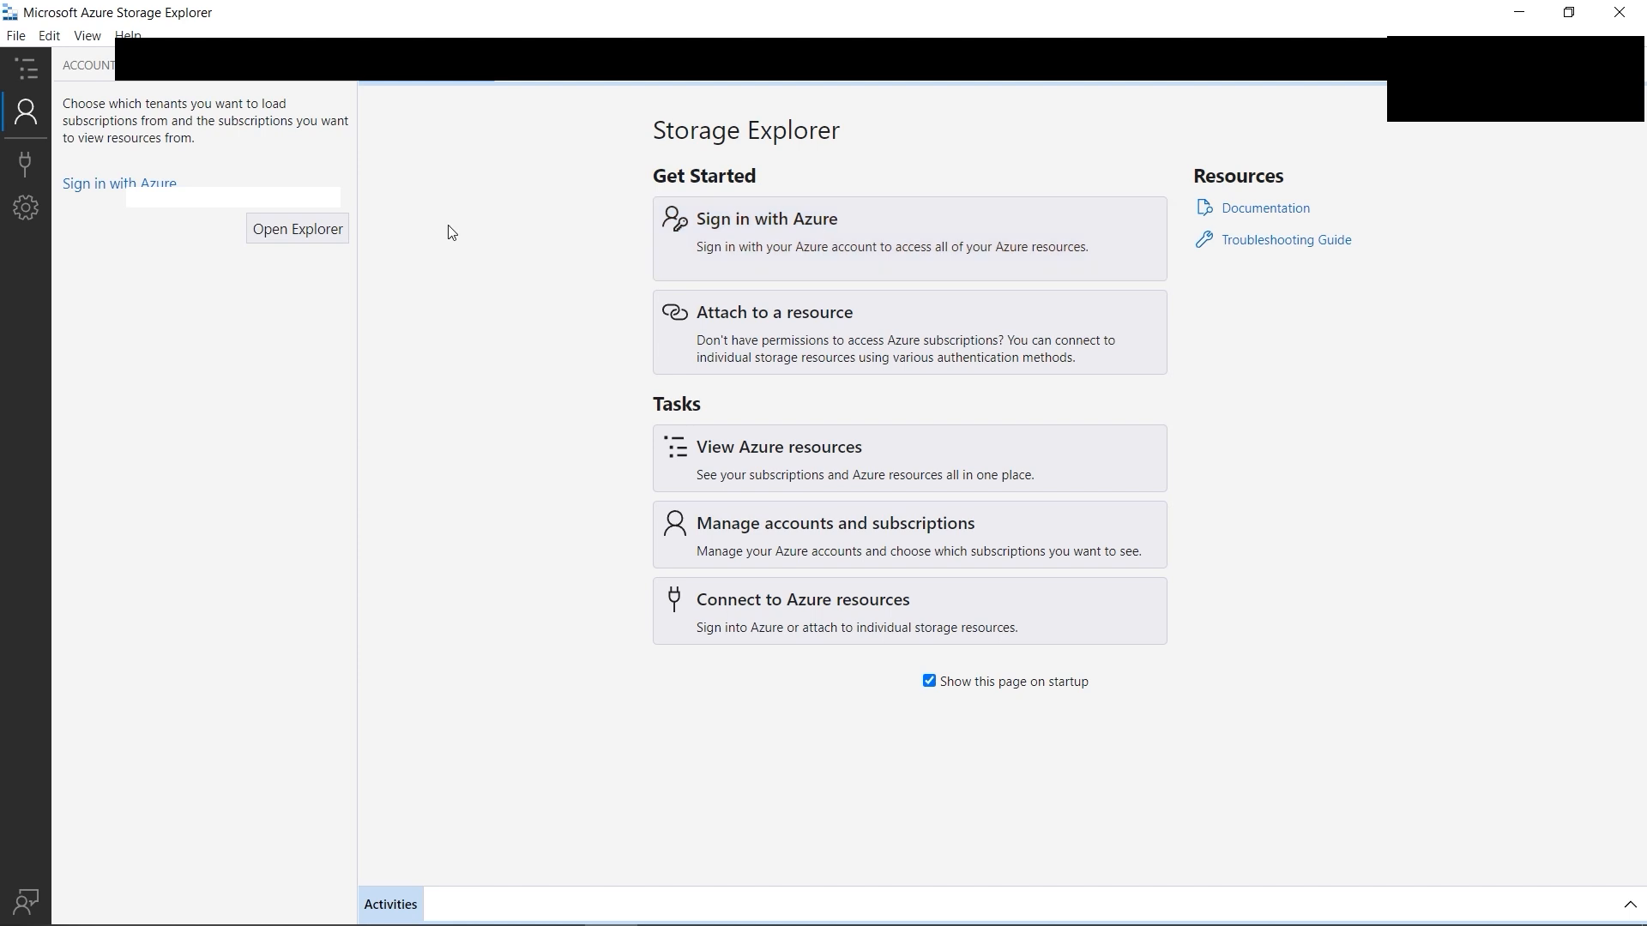
{"action": "left_click", "coordinate": [727, 251]}
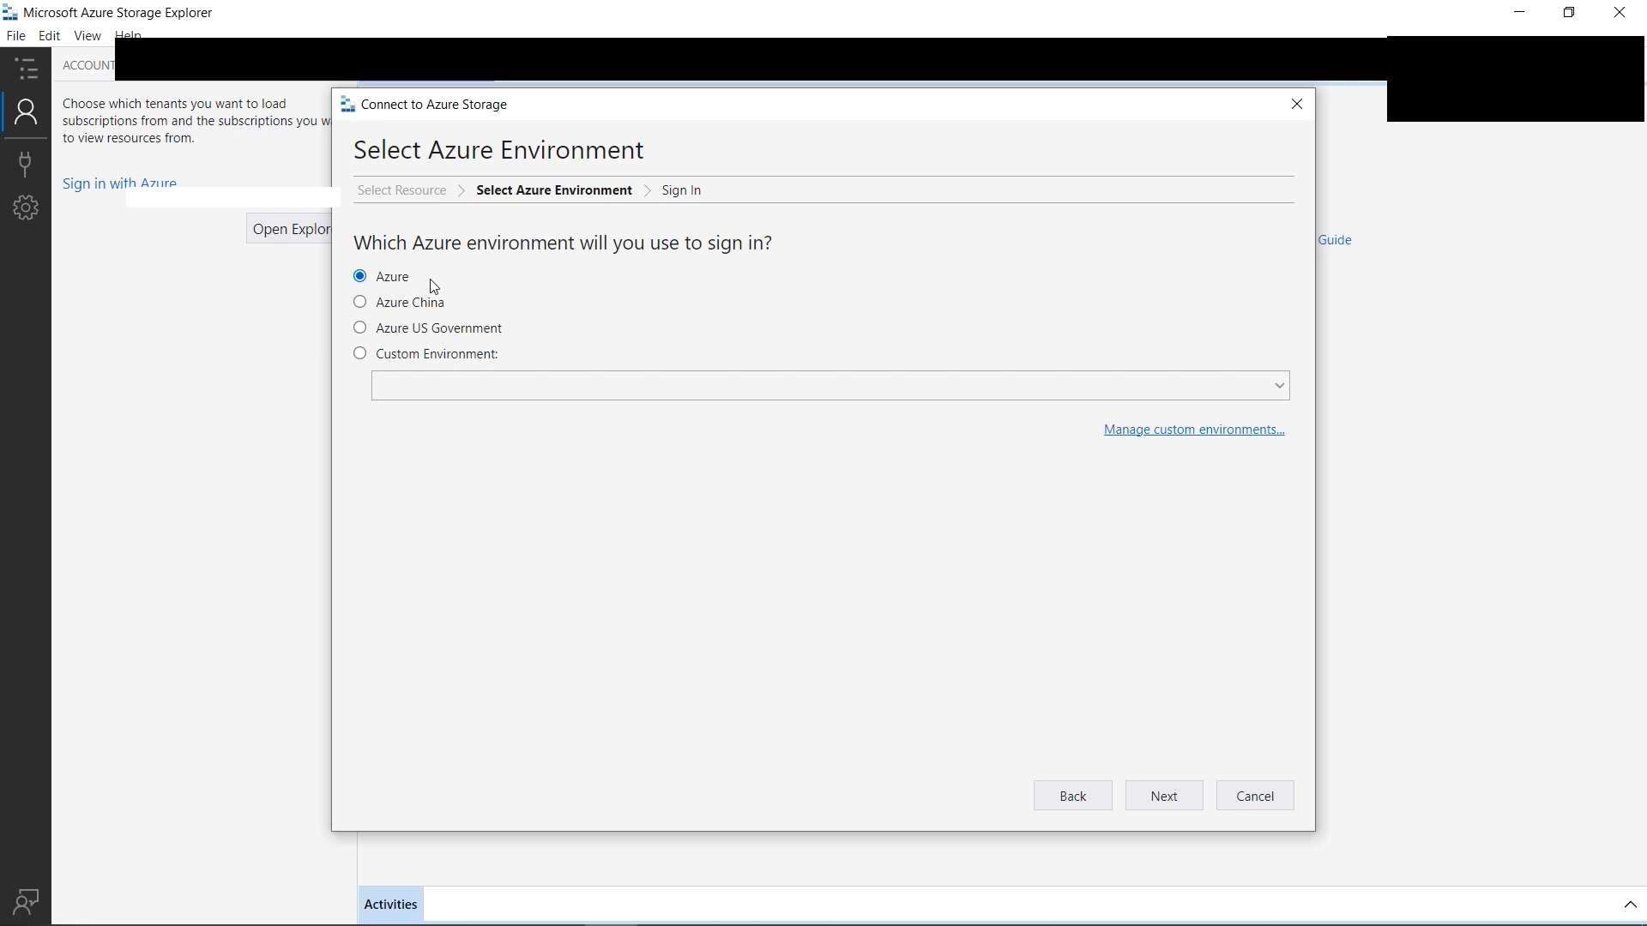
{"action": "left_click", "coordinate": [1163, 796]}
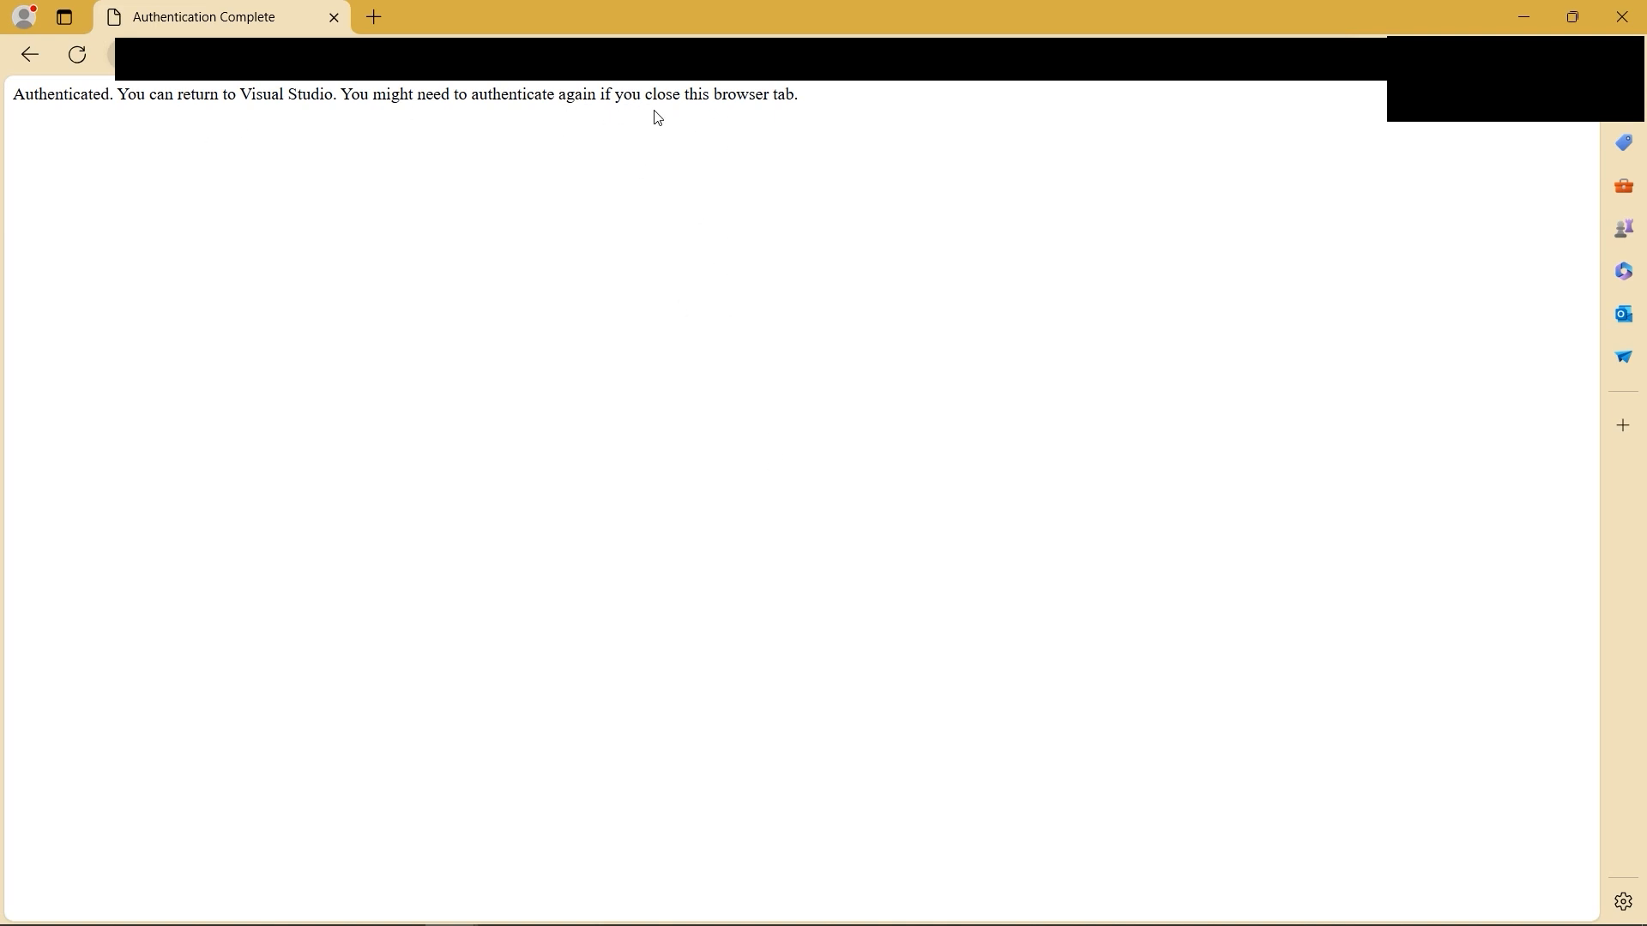
{"action": "left_click_drag", "start_coordinate": [420, 95], "coordinate": [790, 111]}
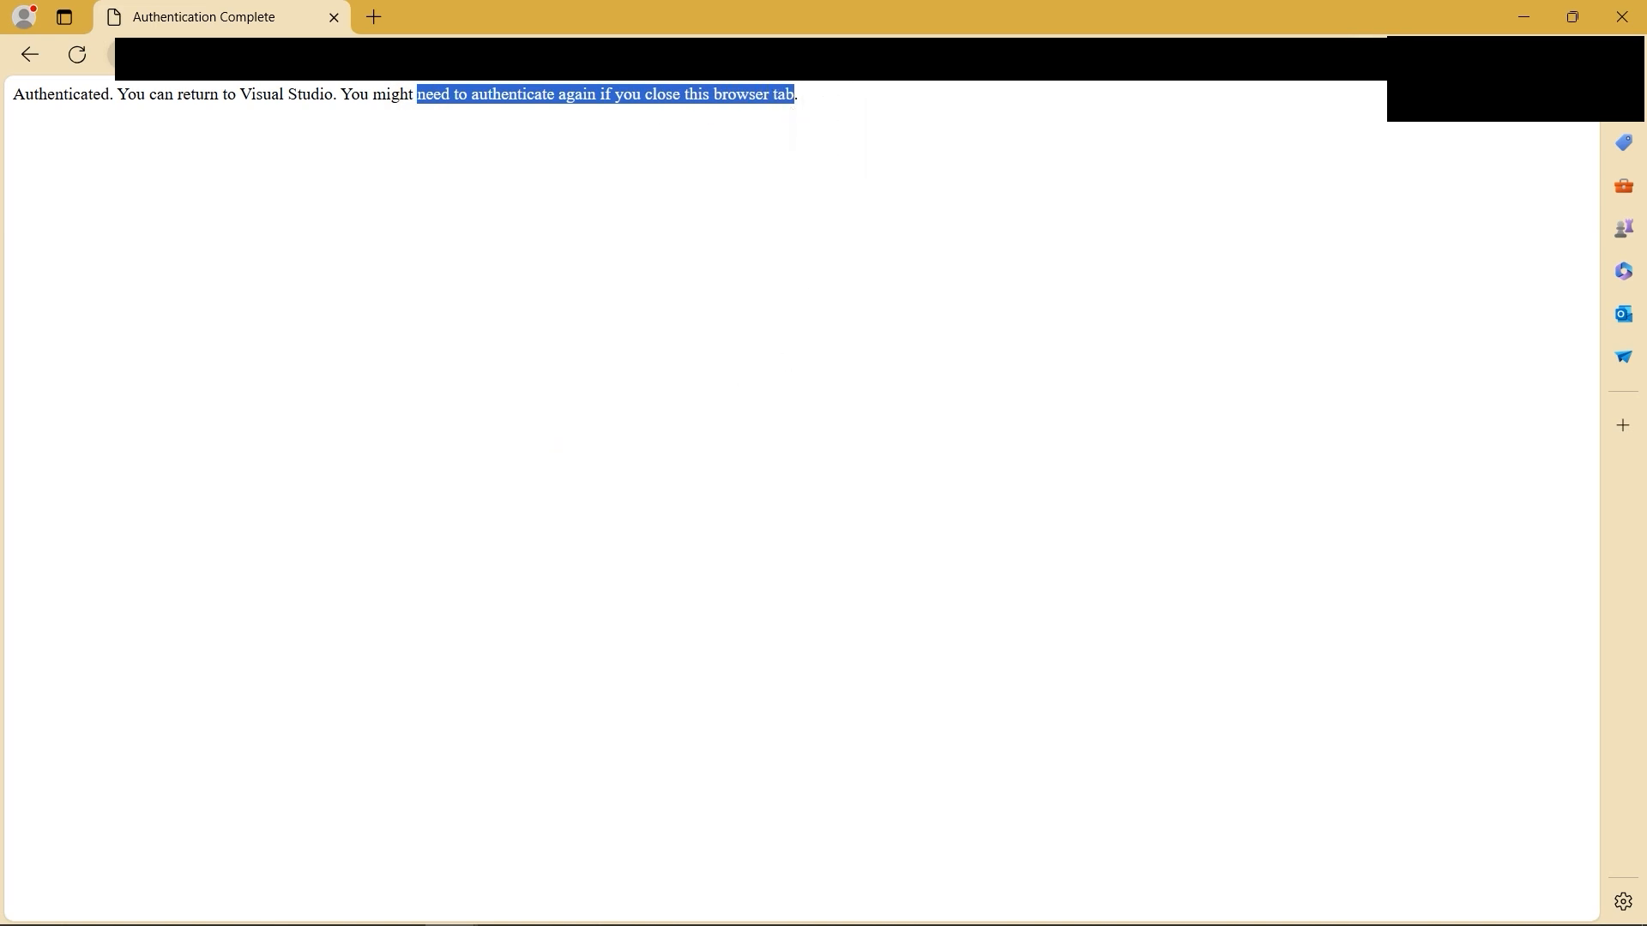
{"action": "left_click", "coordinate": [610, 909]}
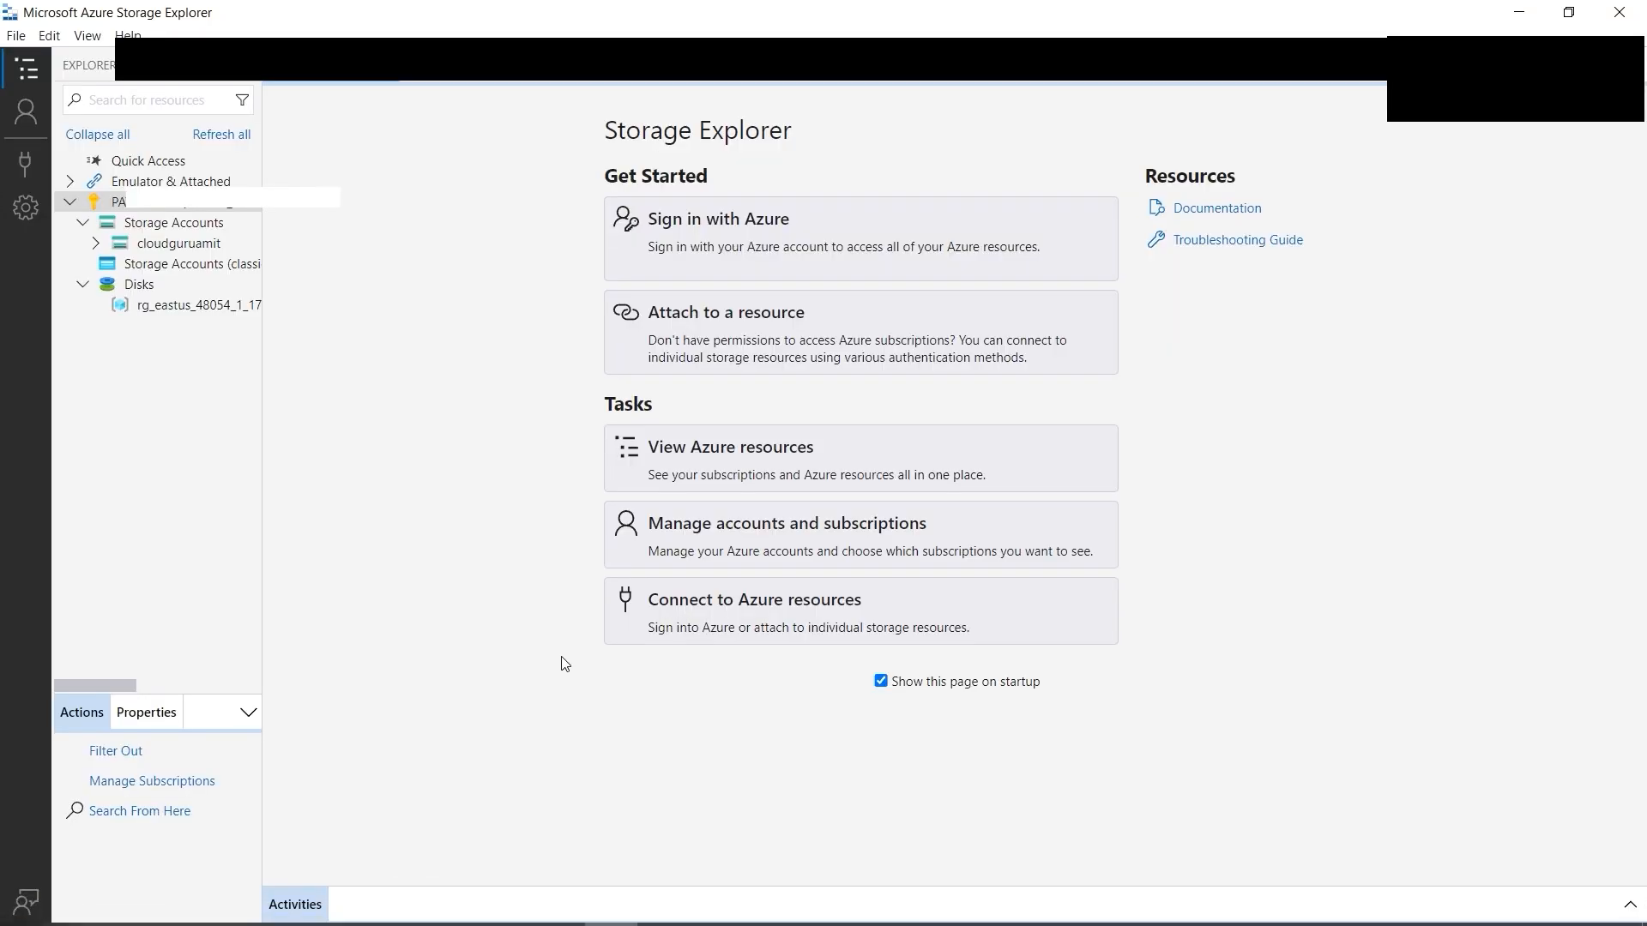
Step: Start connecting to a storage account or service using a shared access signature URL (SAS)
{"action": "left_click", "coordinate": [185, 224]}
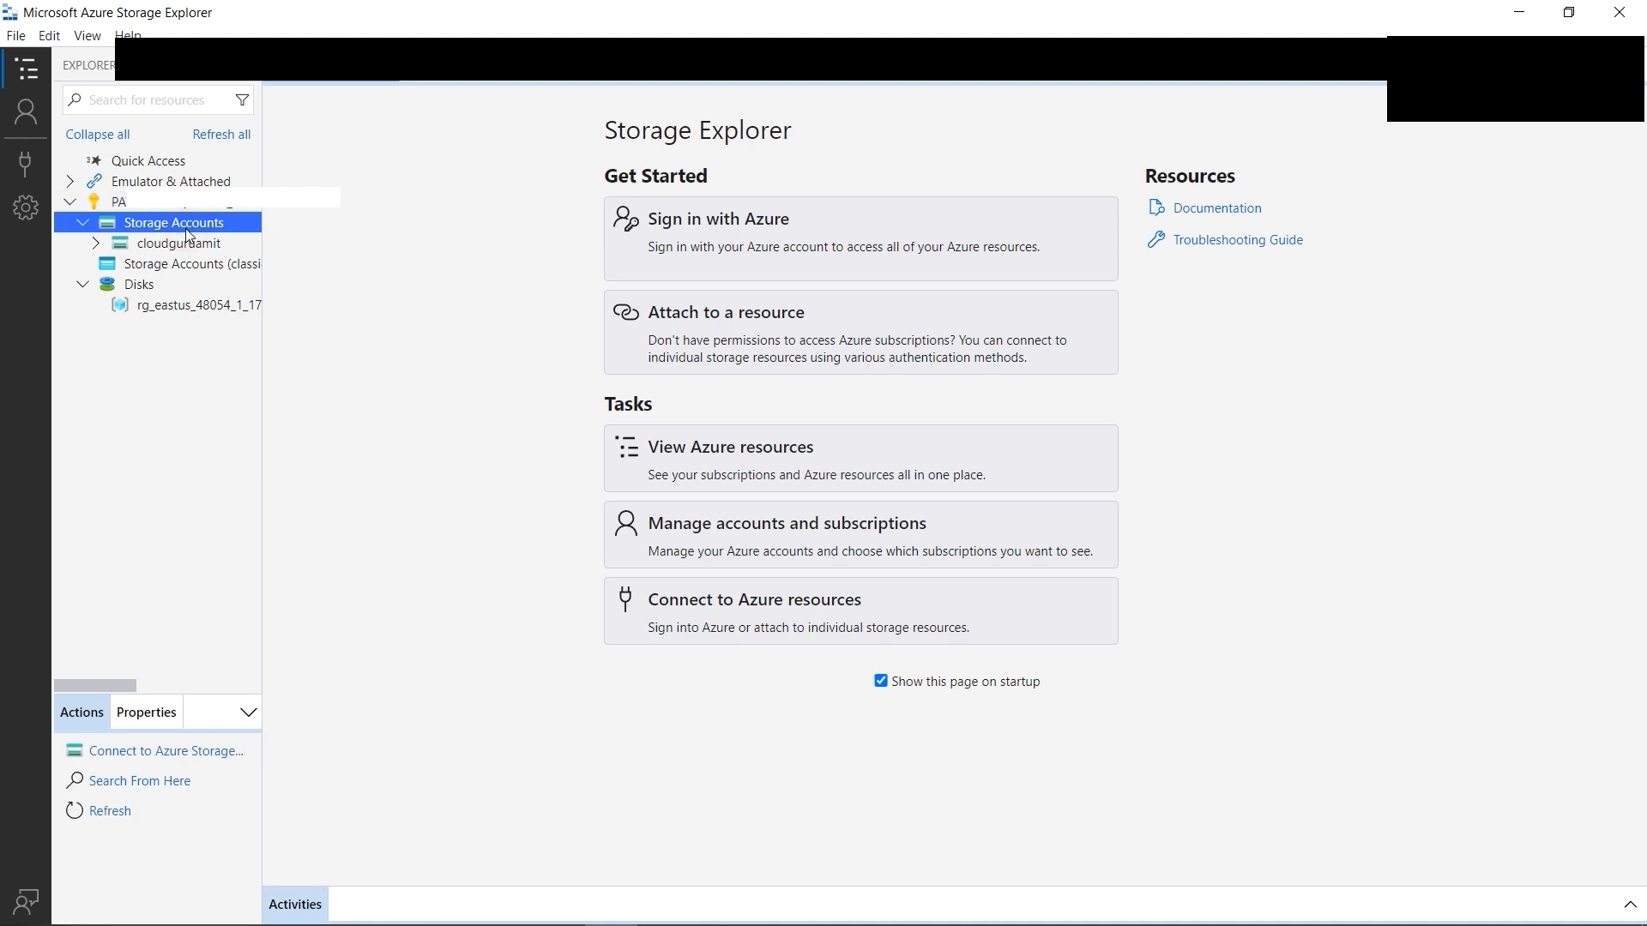
{"action": "left_click", "coordinate": [189, 761]}
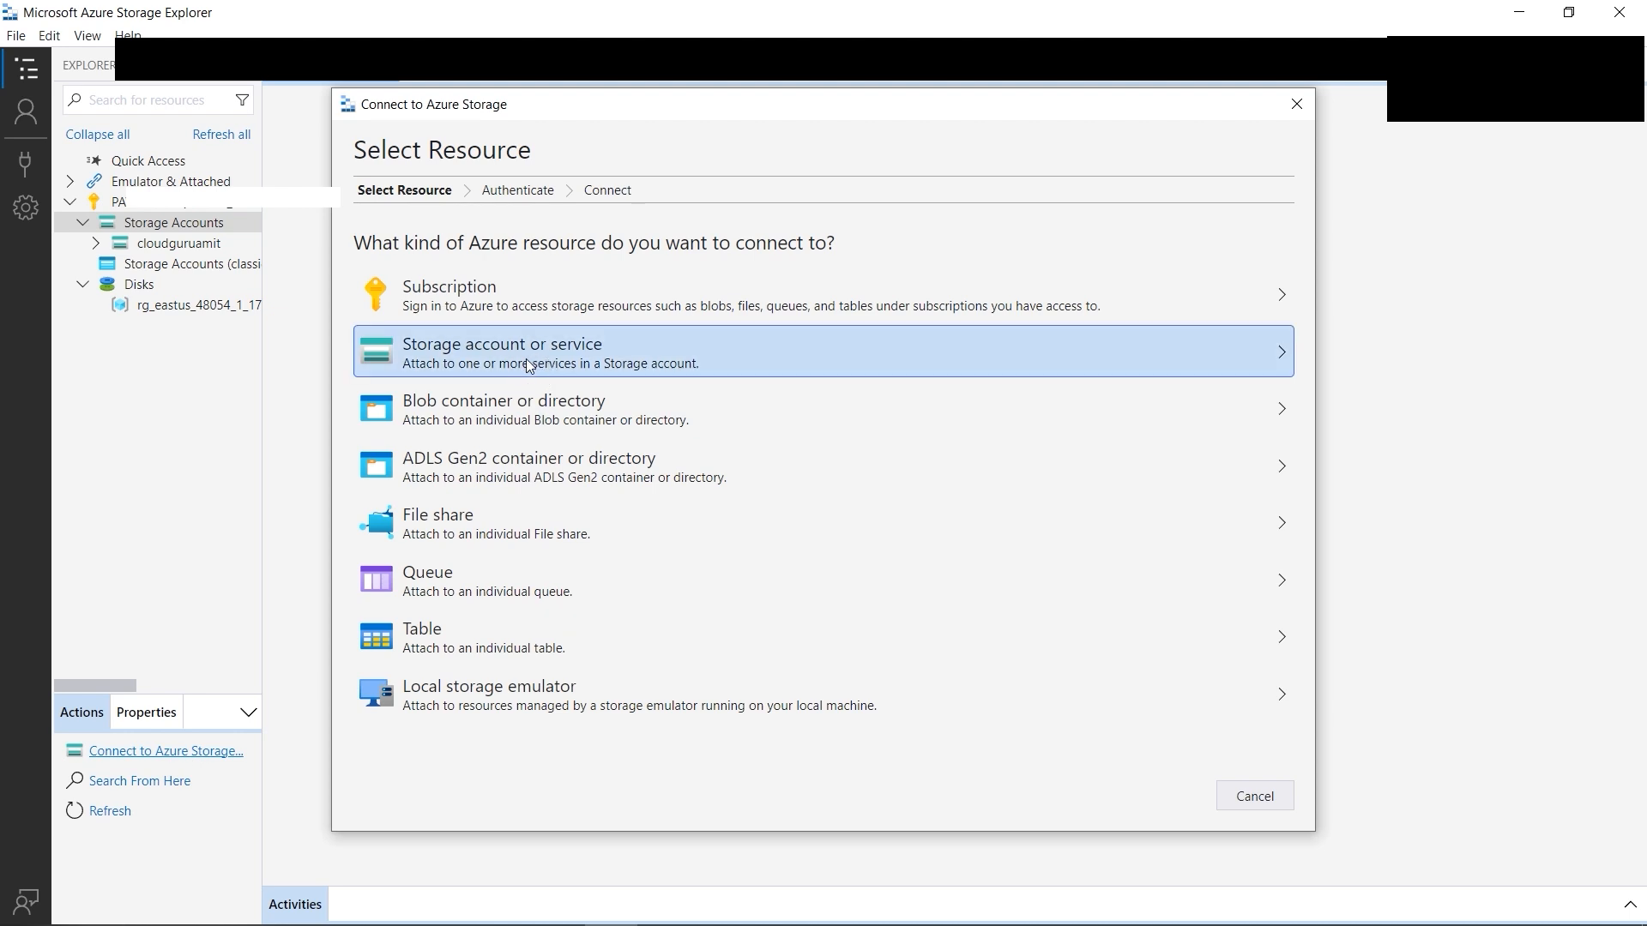
{"action": "left_click", "coordinate": [527, 365]}
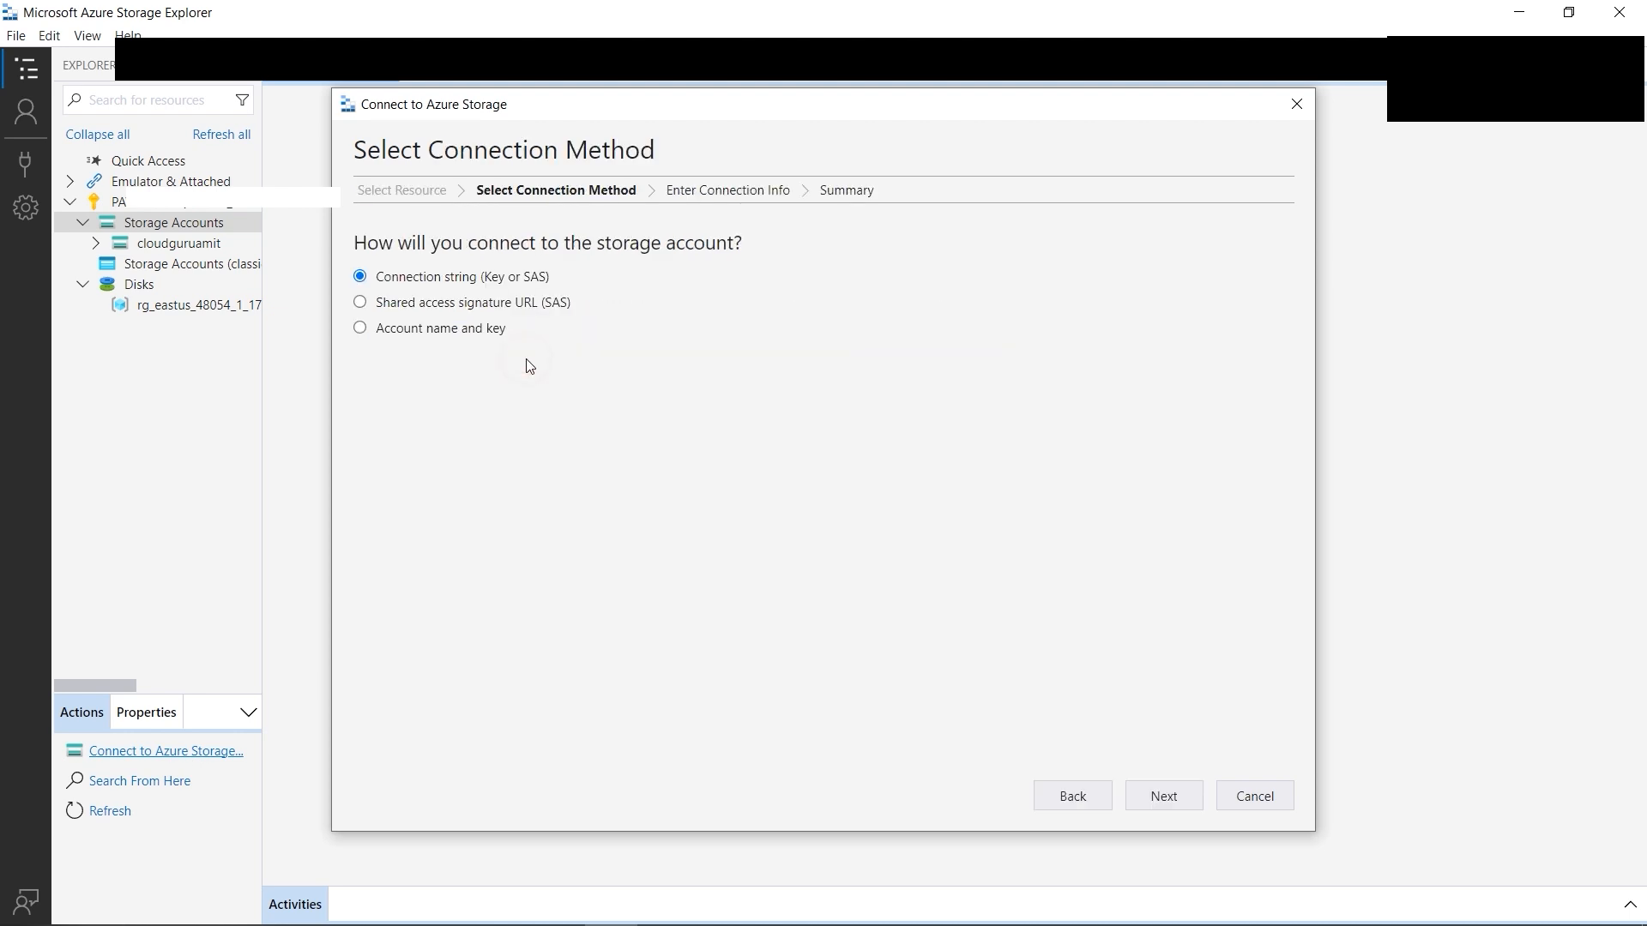
{"action": "left_click", "coordinate": [422, 307]}
{"action": "left_click", "coordinate": [1164, 797]}
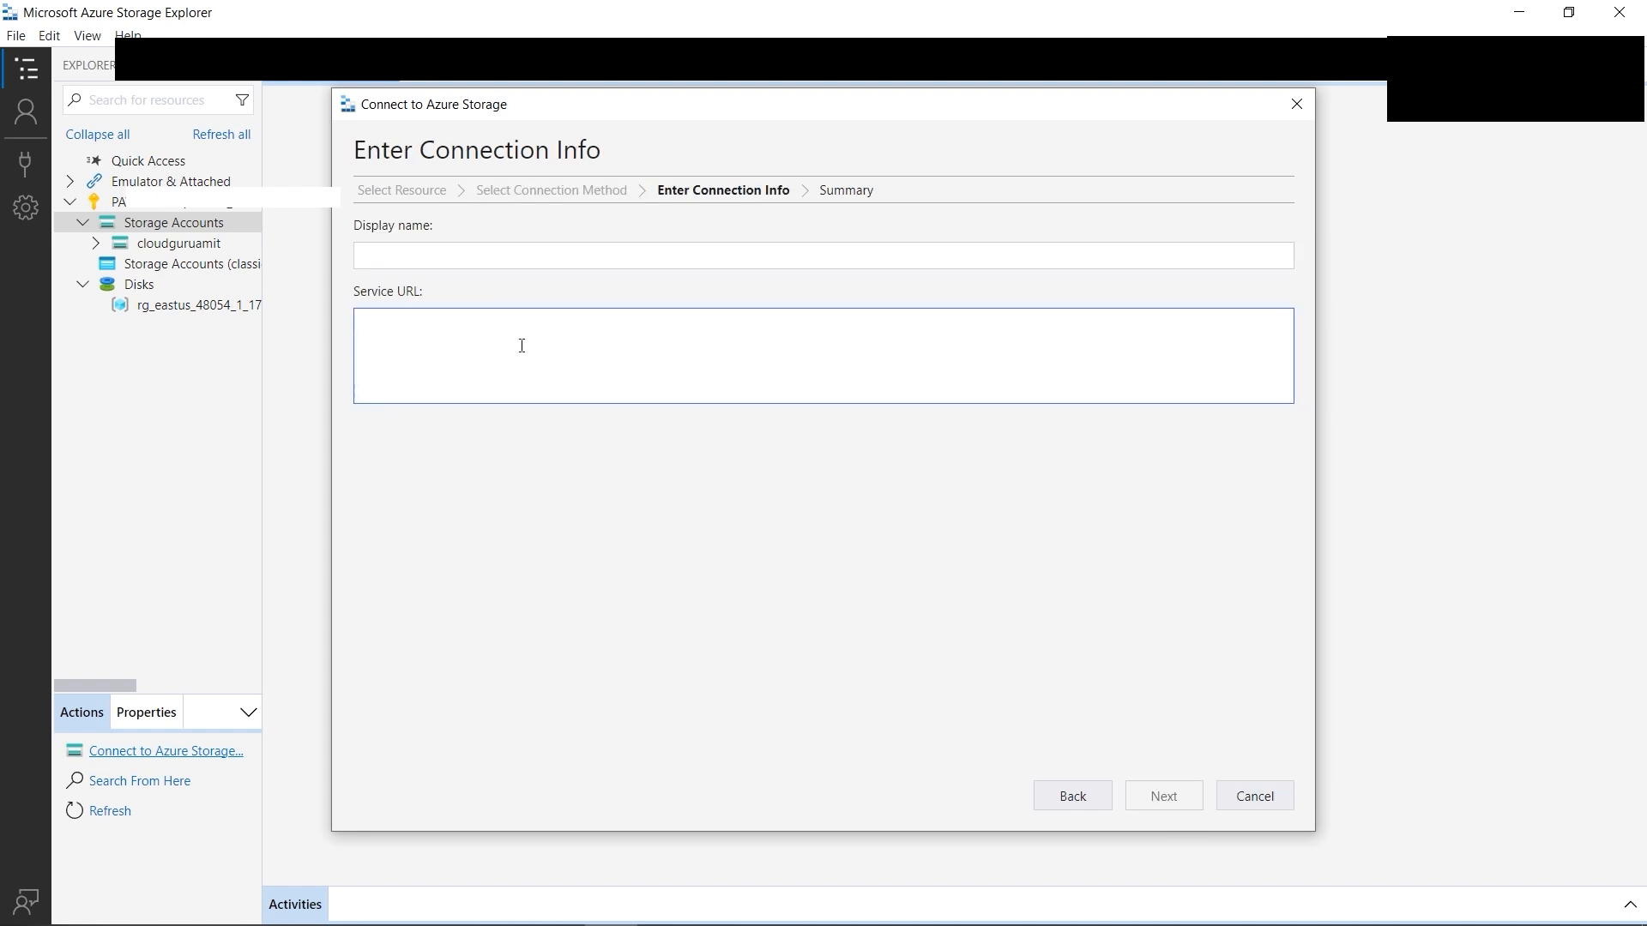
Step: Copy the Blob service SAS URL from the Azure portal in the browser and paste it as the Service URL in Storage Explorer
{"action": "mouse_move", "coordinate": [455, 916]}
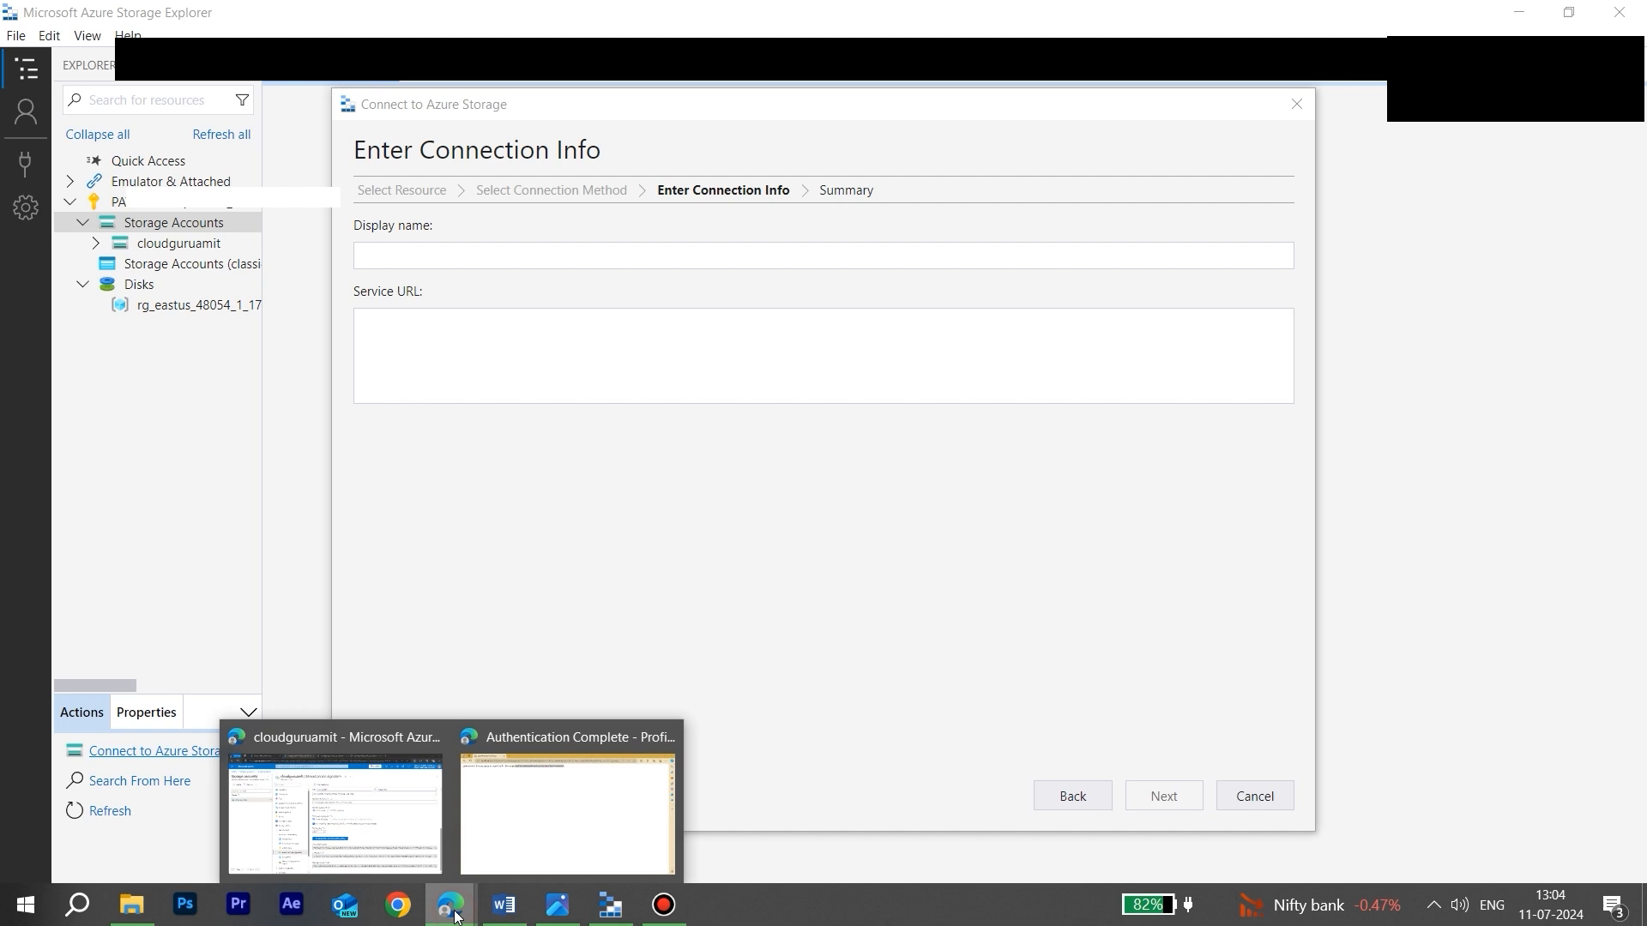
{"action": "left_click", "coordinate": [418, 873]}
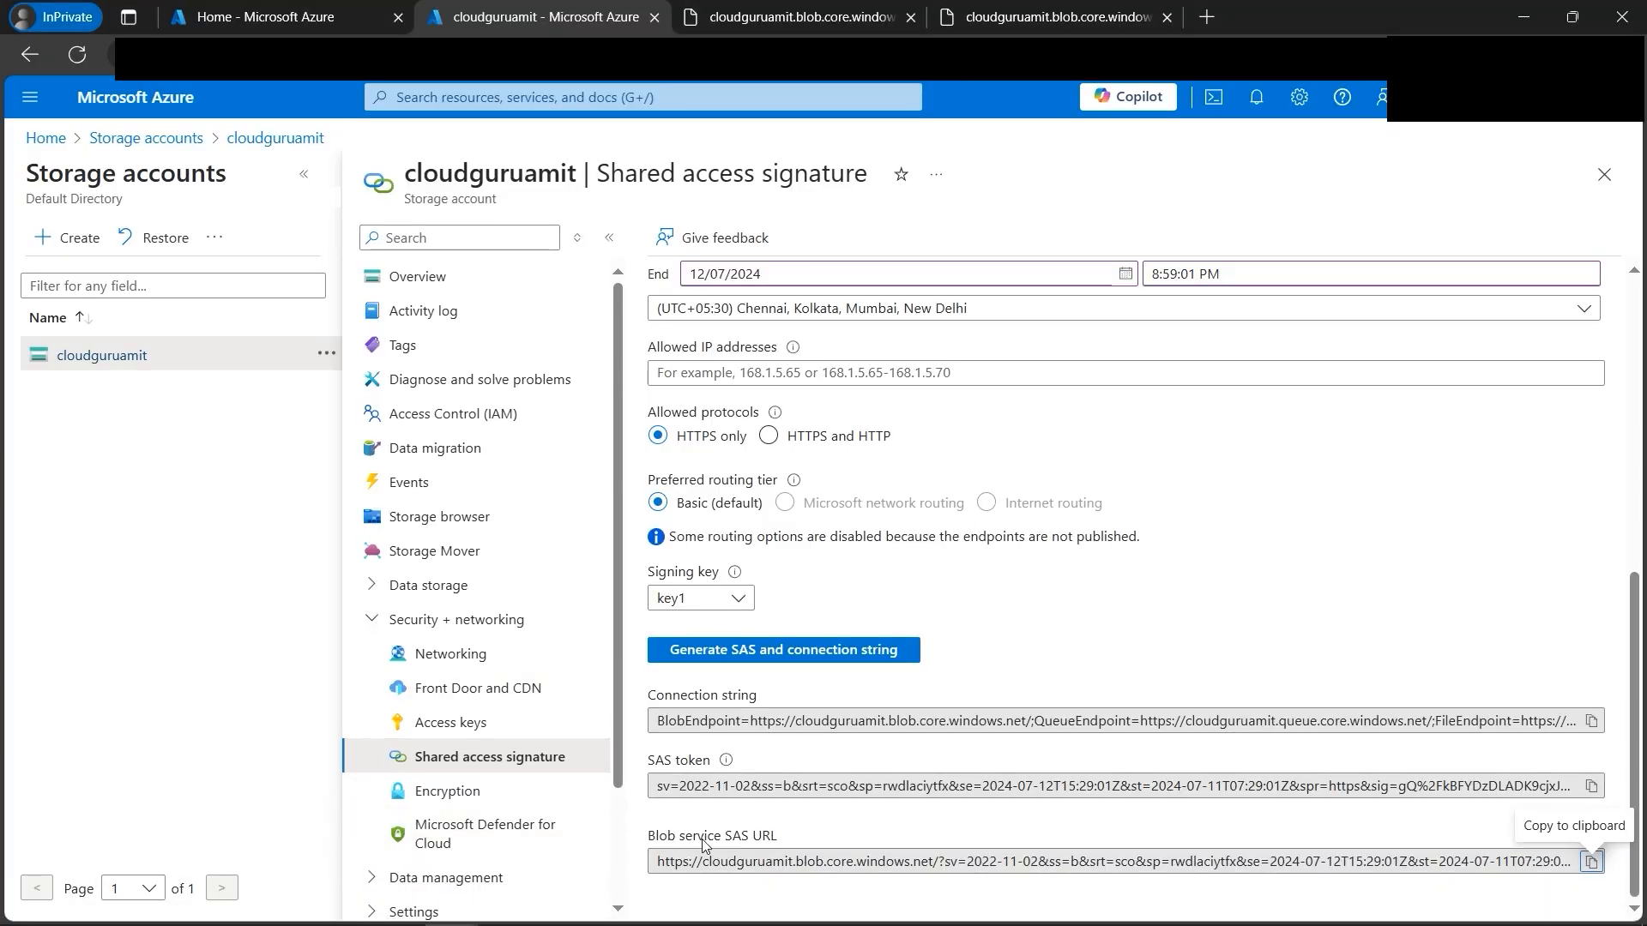
{"action": "left_click", "coordinate": [1594, 866]}
{"action": "mouse_move", "coordinate": [920, 923]}
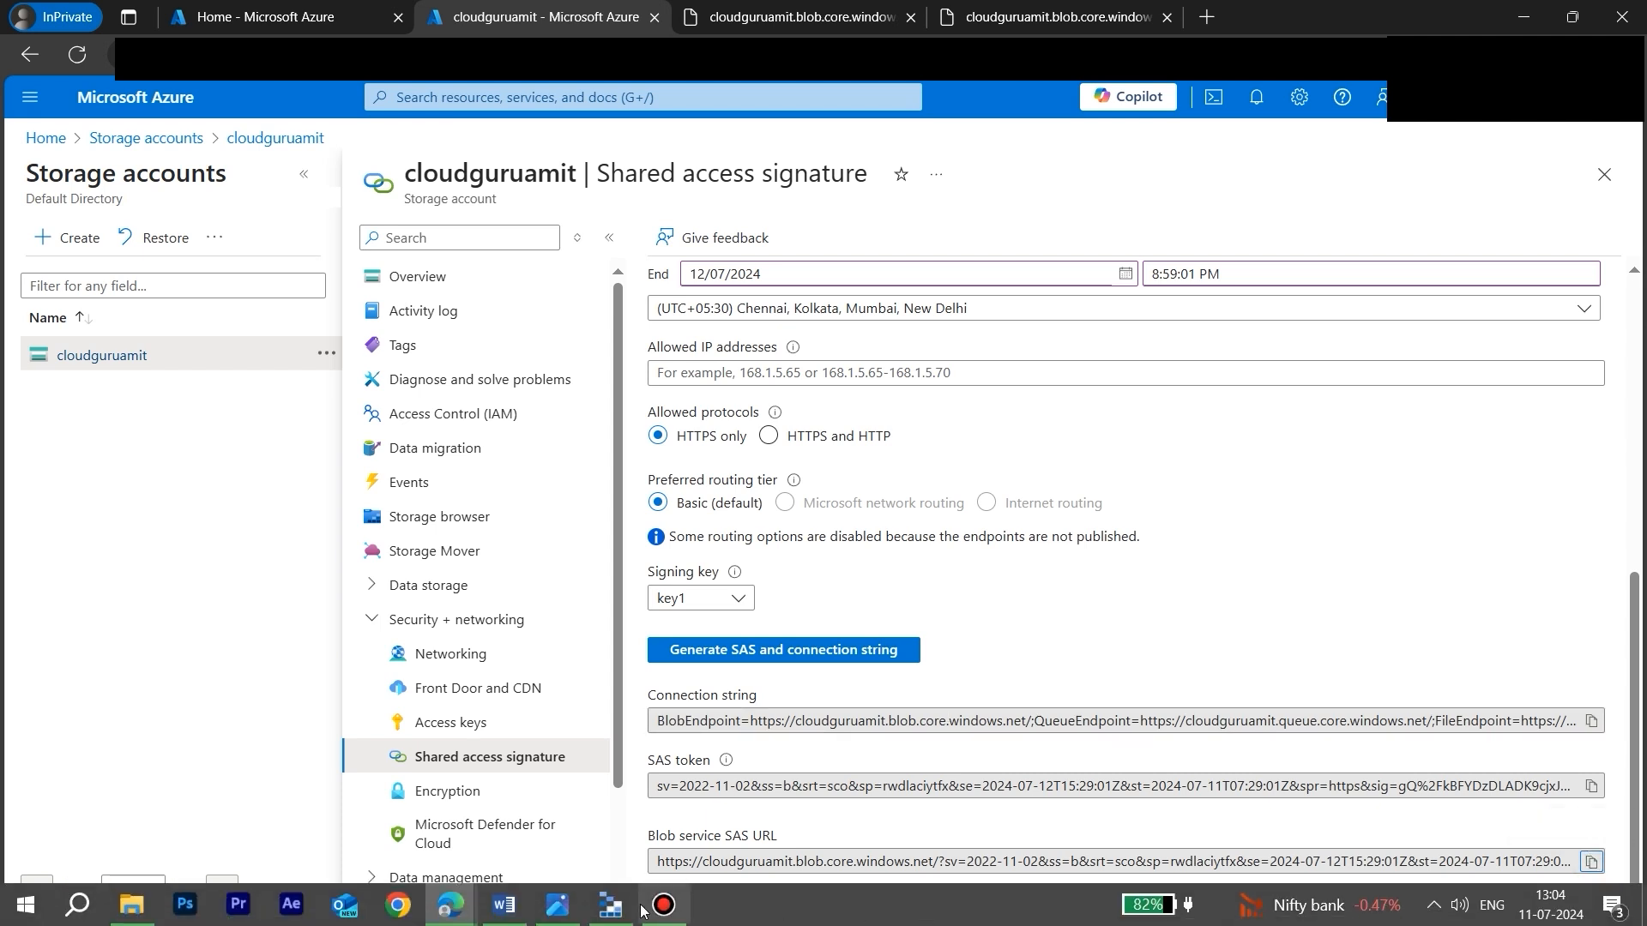
{"action": "left_click", "coordinate": [611, 905]}
{"action": "left_click", "coordinate": [642, 342]}
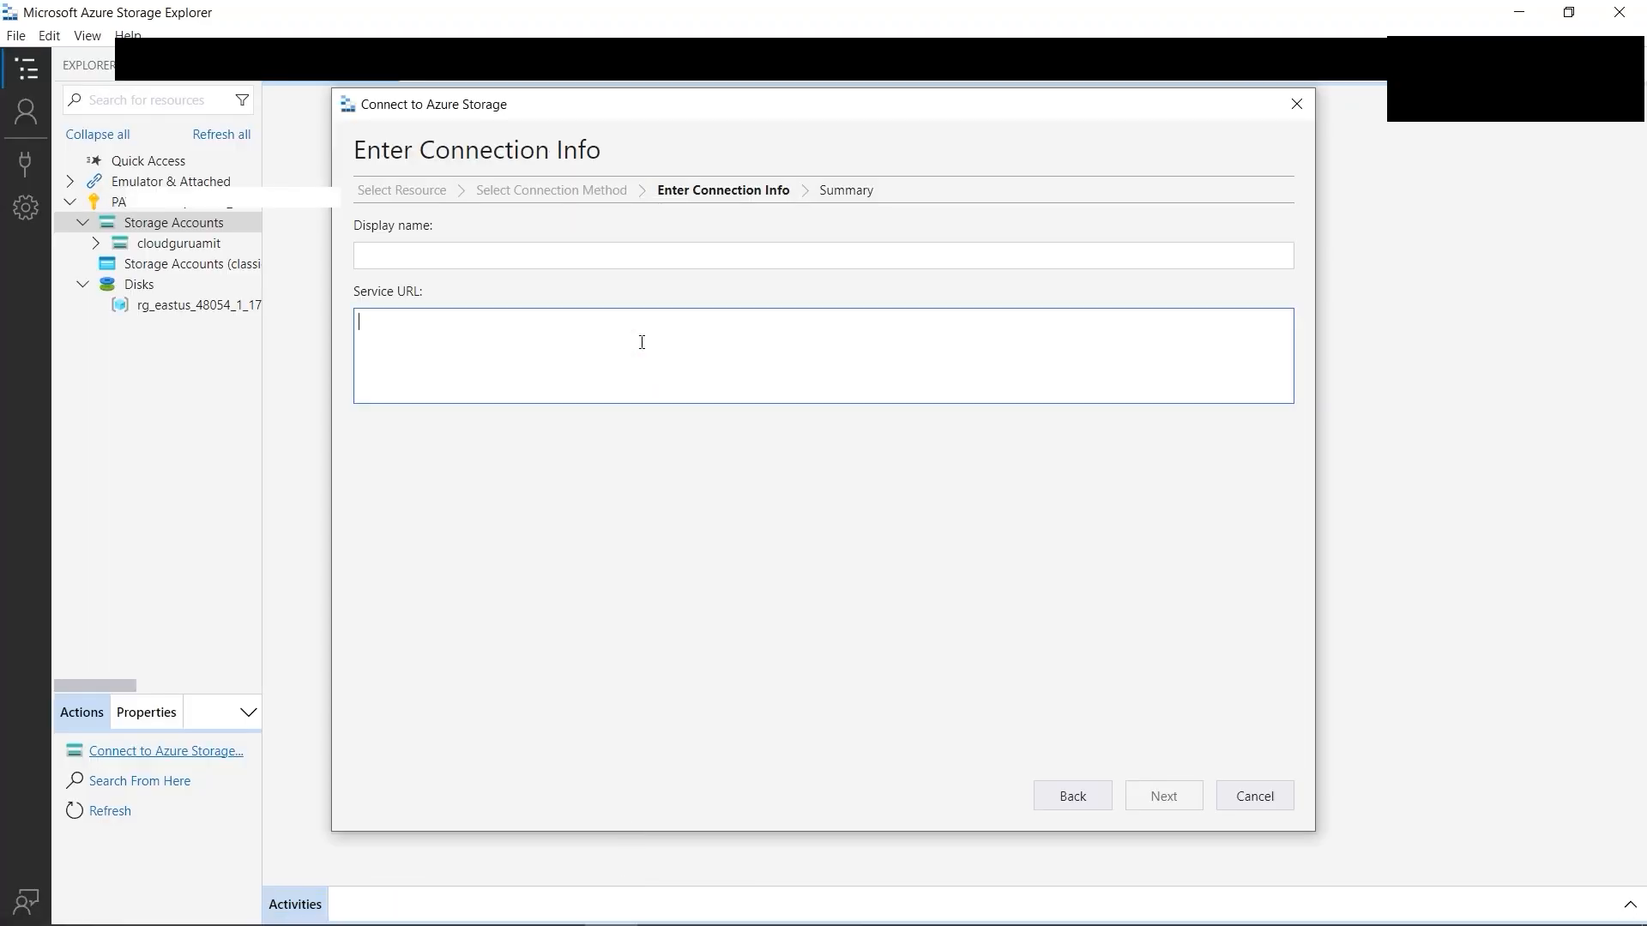
{"action": "key", "text": "ctrl+v"}
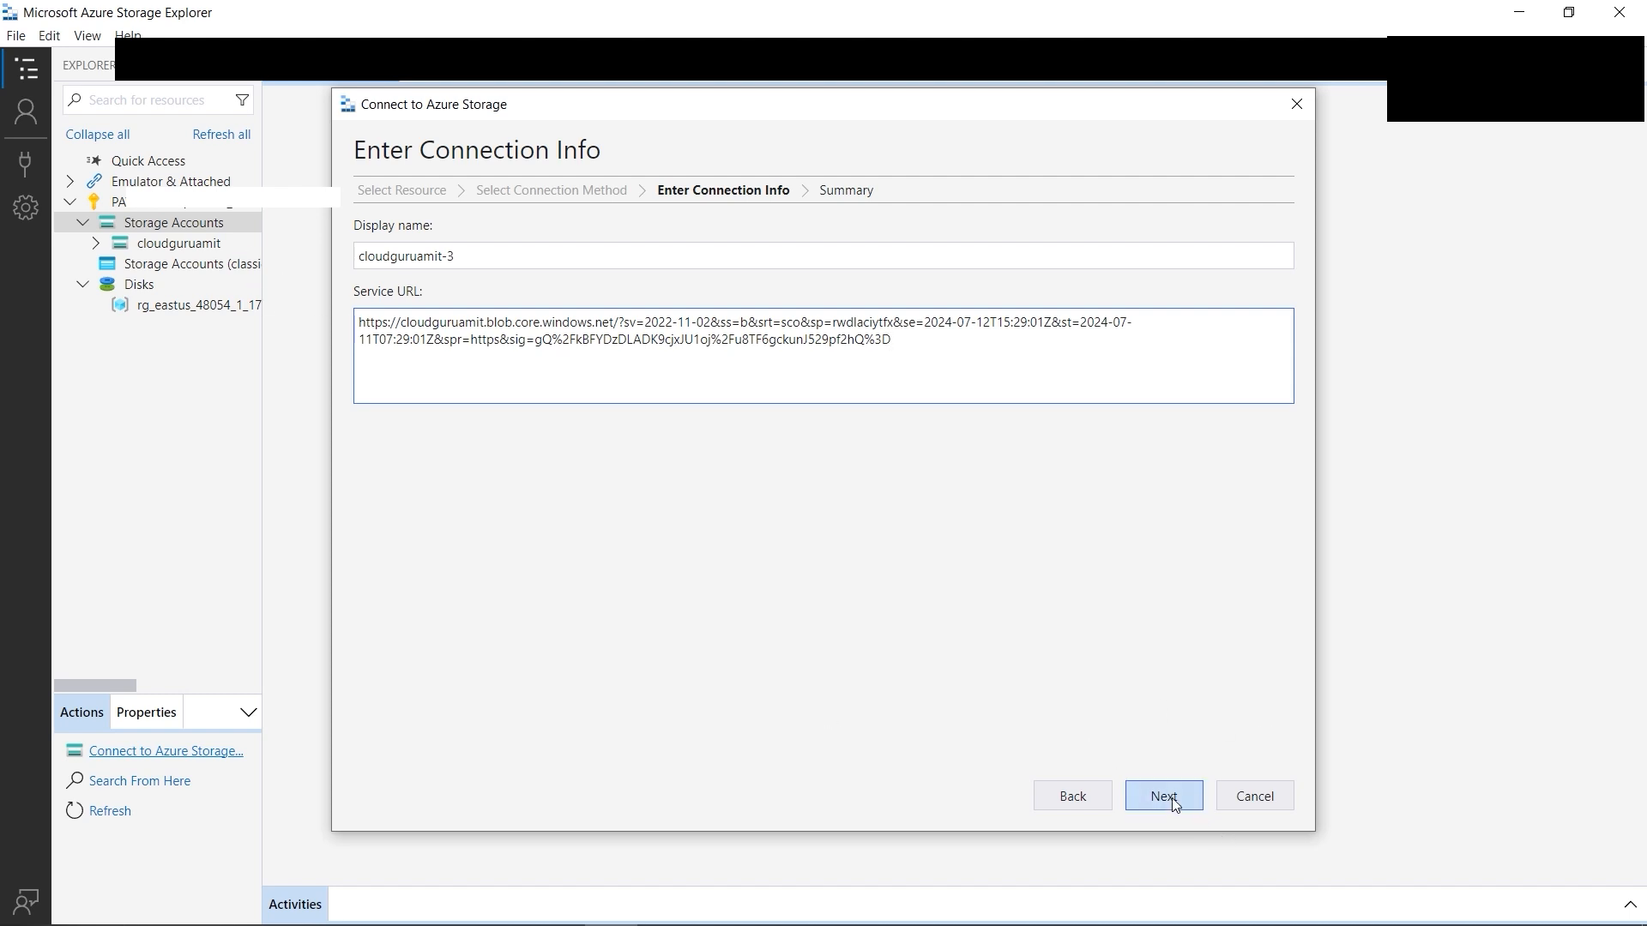
Step: Switch to the Azure portal, close Cloud Shell, and open cloudcontainer in the cloudguruamit storage account's containers
{"action": "left_click", "coordinate": [378, 816]}
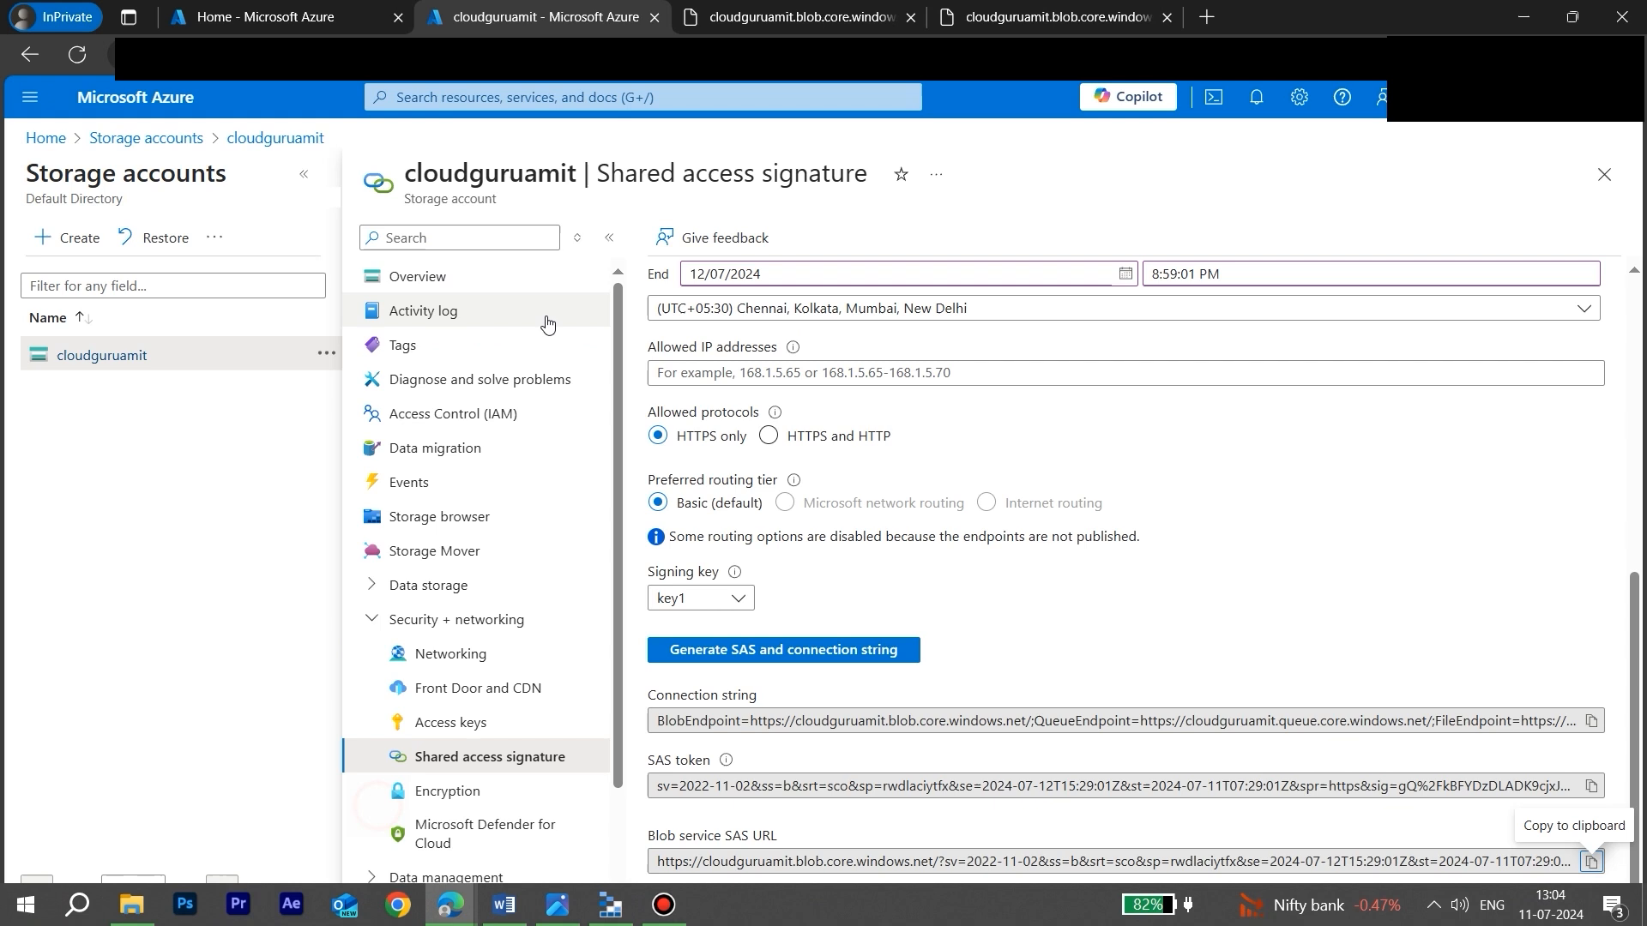
{"action": "left_click", "coordinate": [269, 19]}
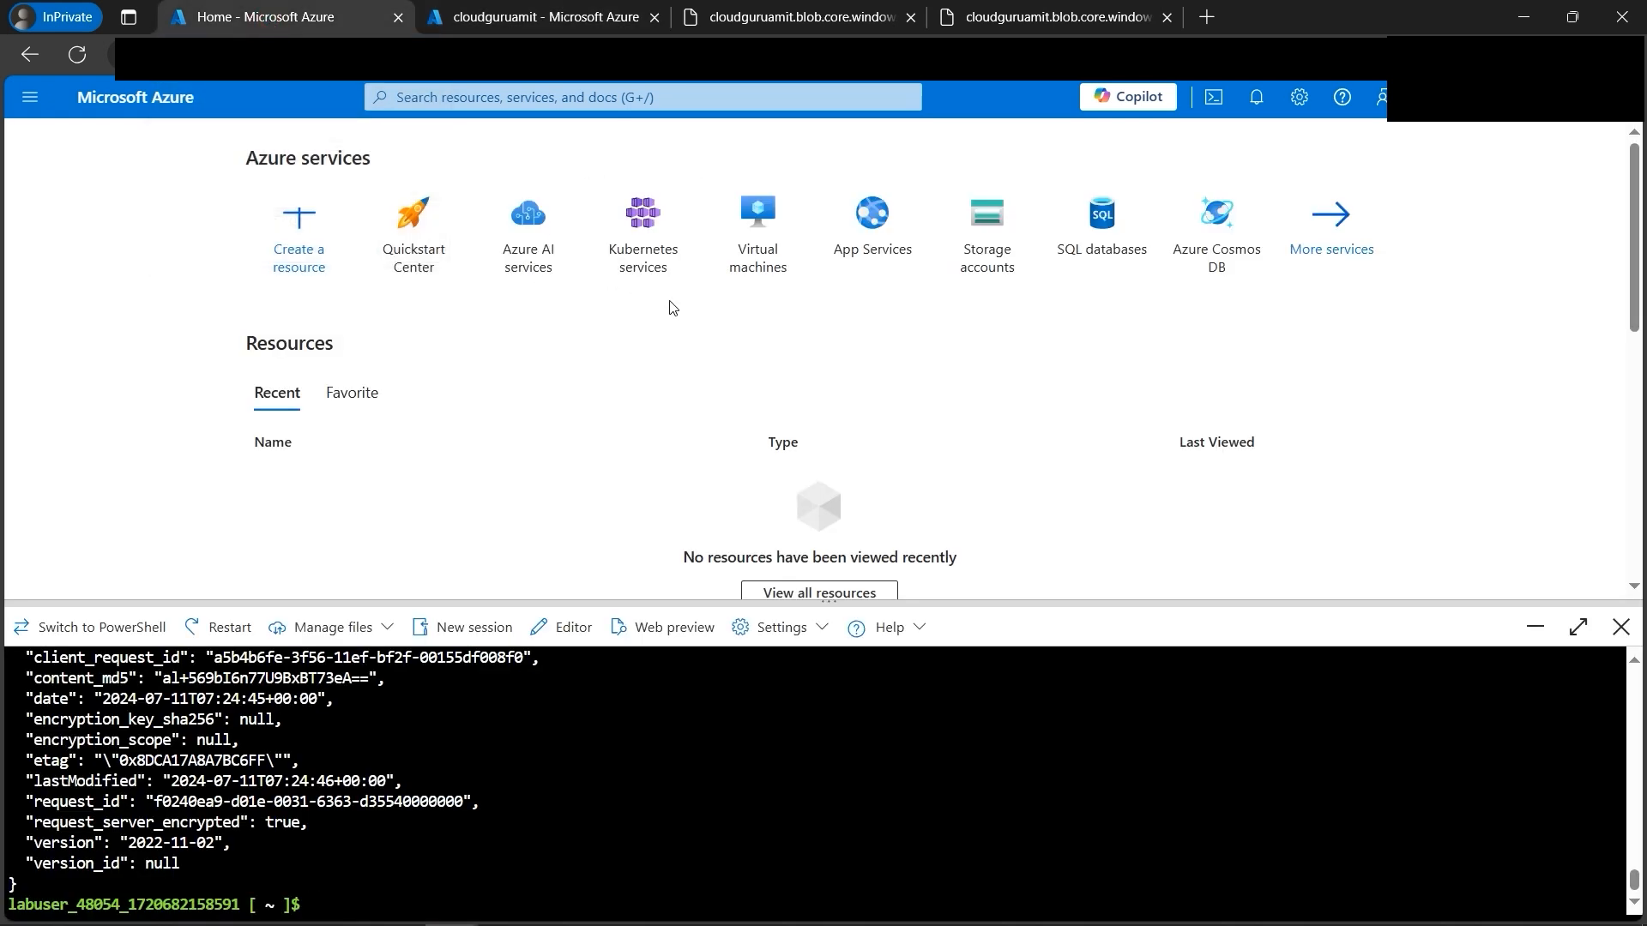
{"action": "left_click", "coordinate": [986, 249]}
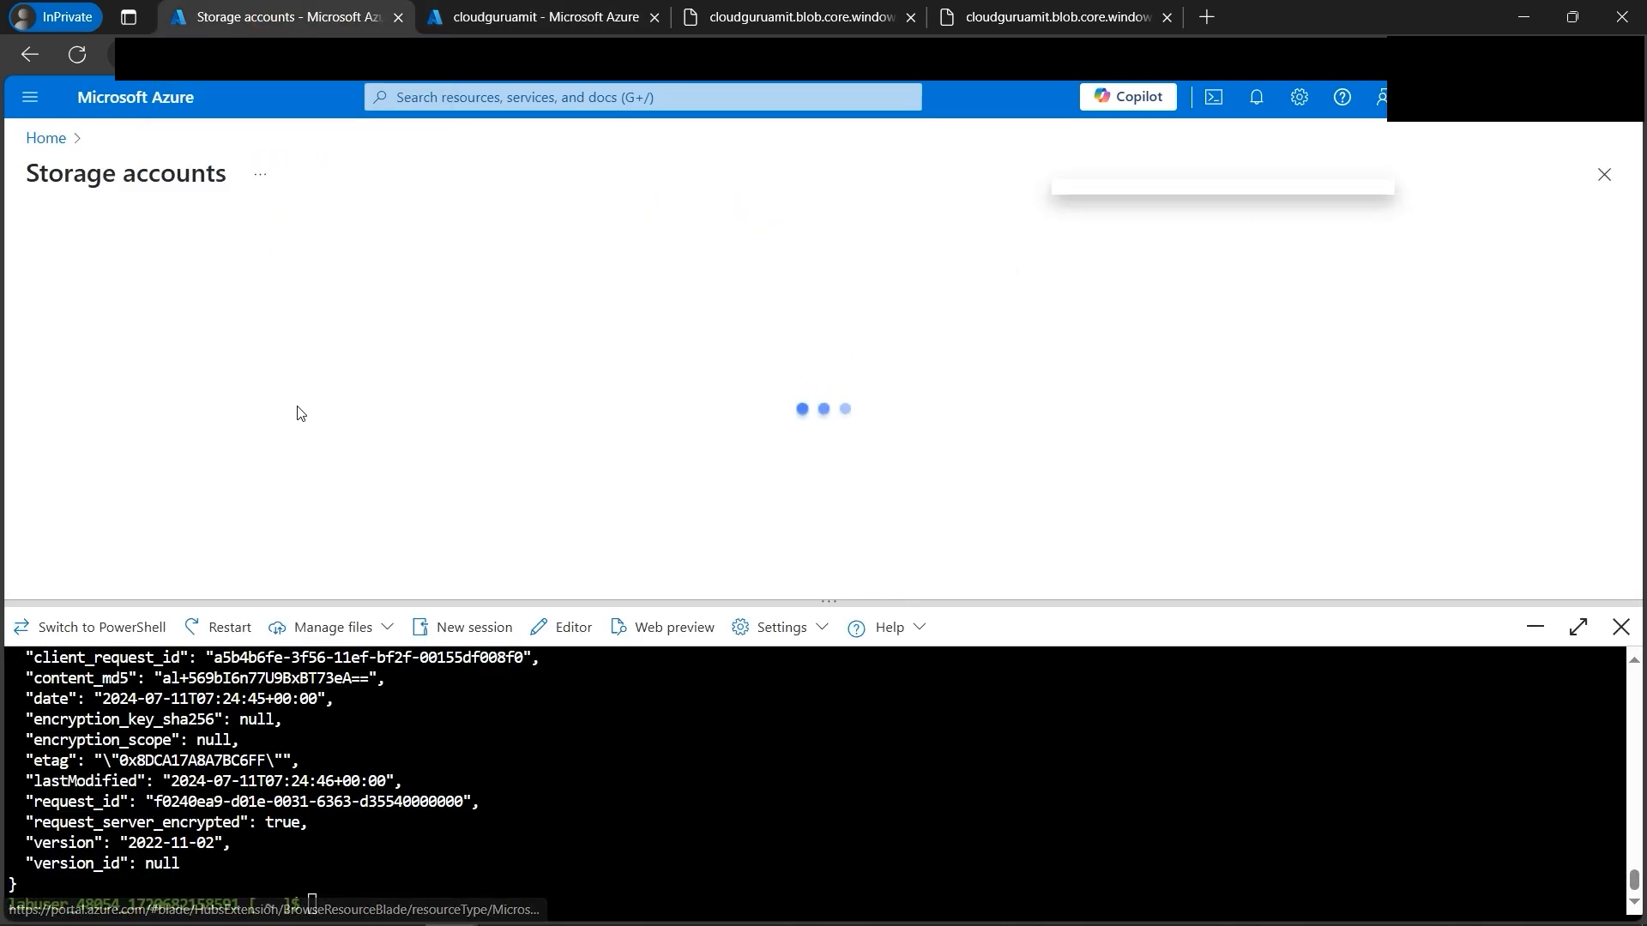
{"action": "left_click", "coordinate": [1619, 629]}
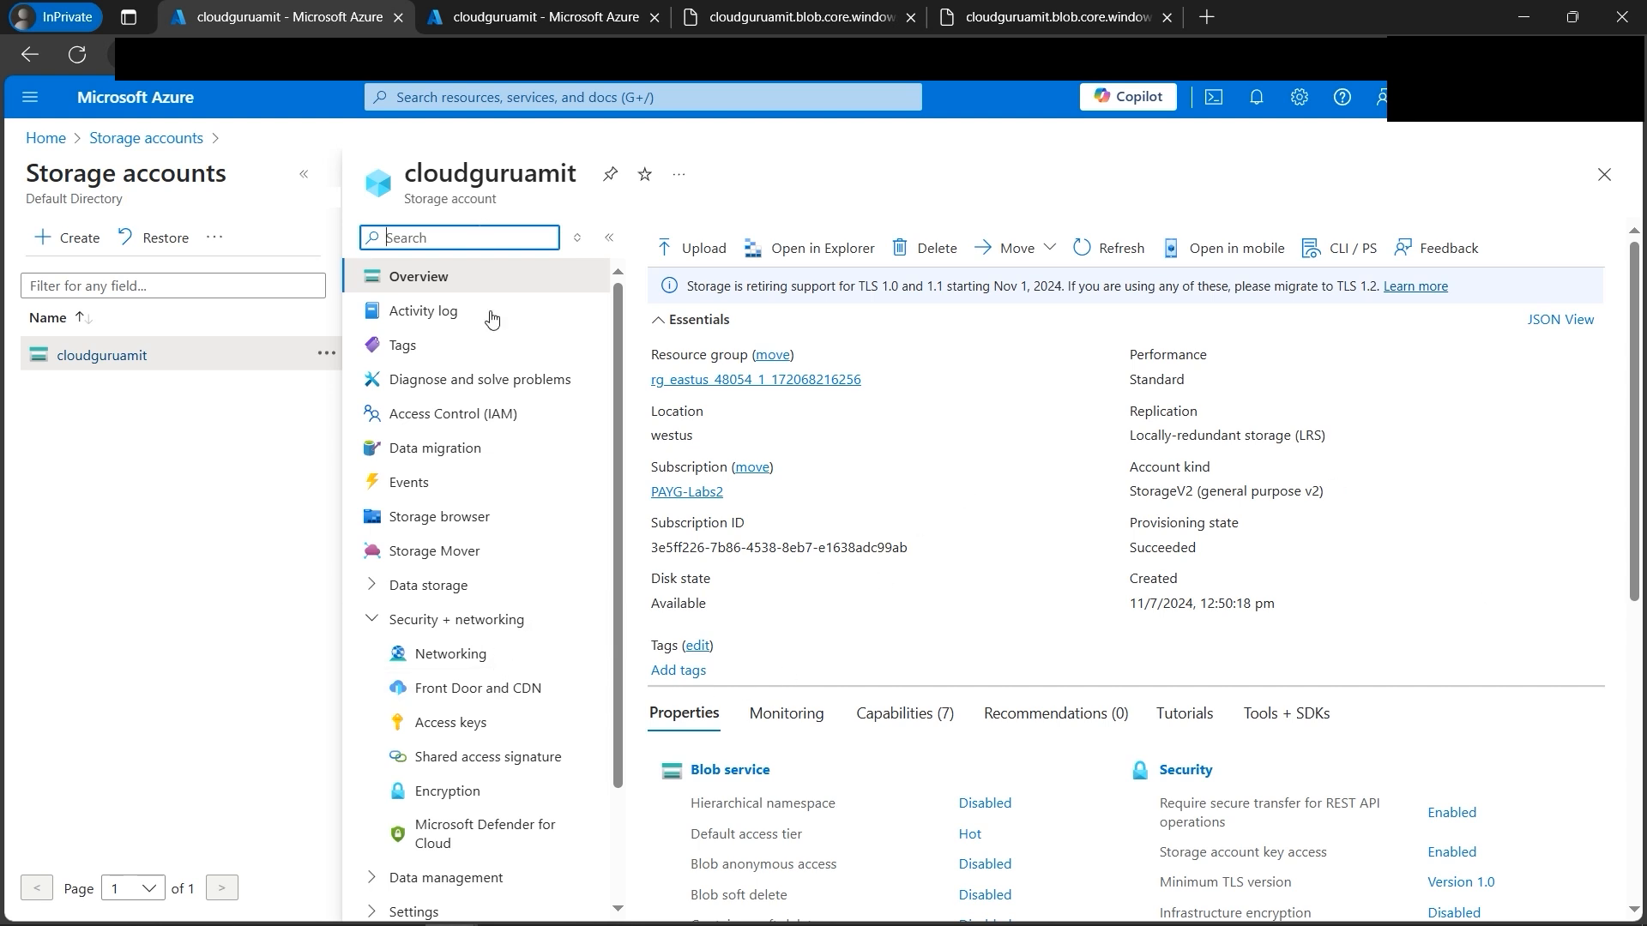
{"action": "left_click", "coordinate": [411, 585]}
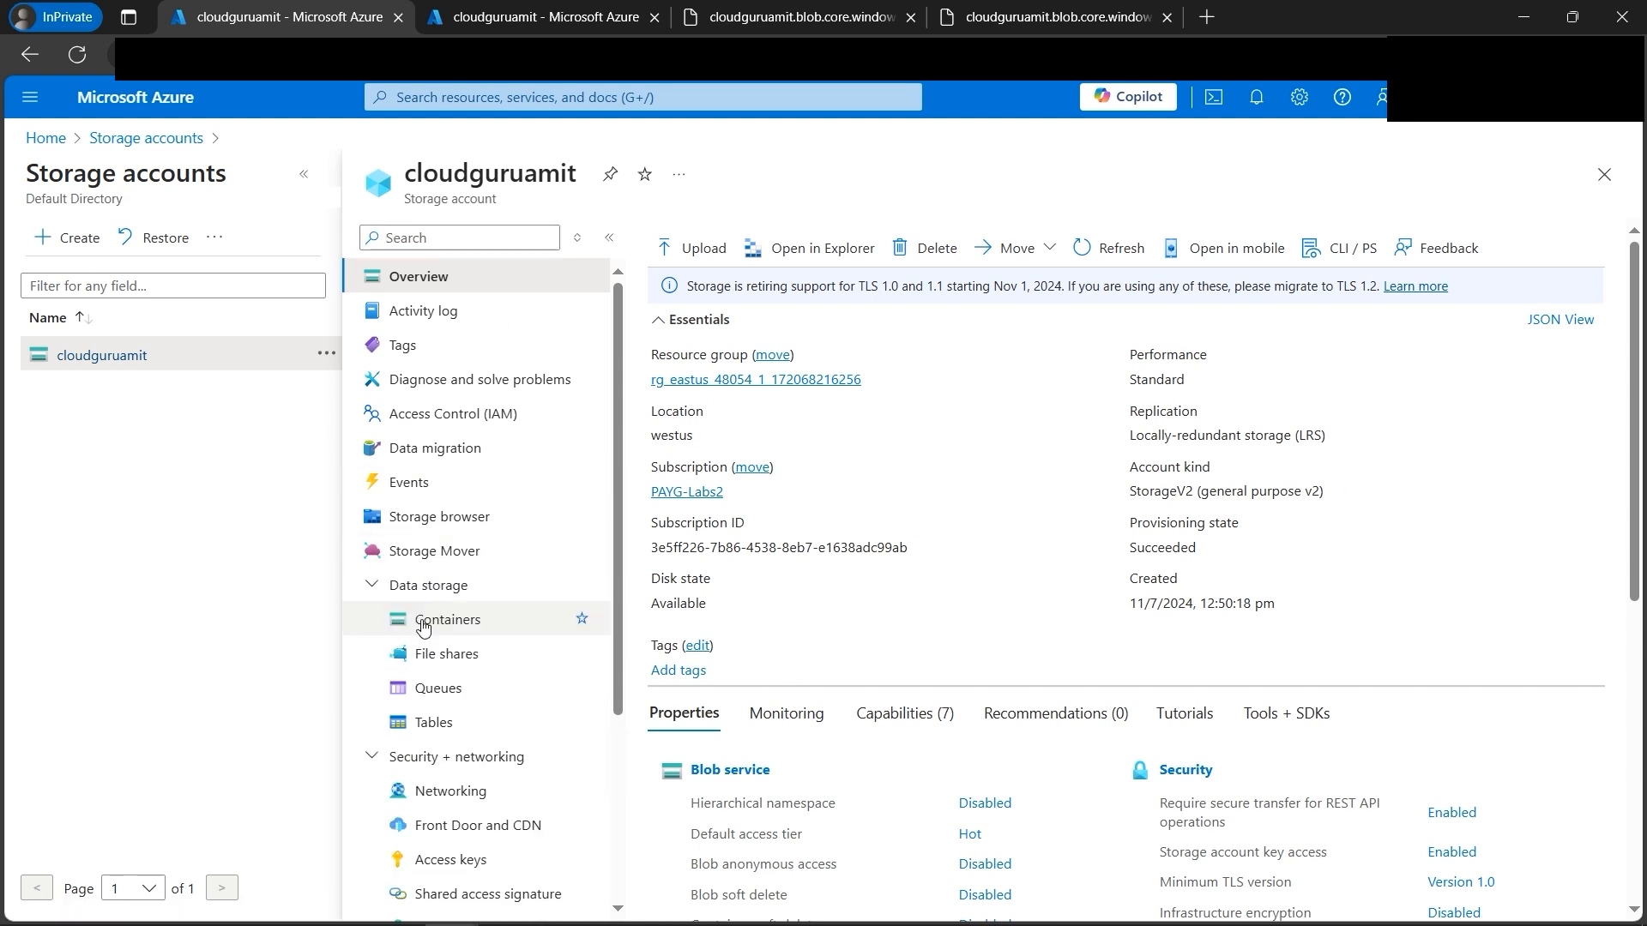
{"action": "left_click", "coordinate": [433, 620]}
{"action": "left_click", "coordinate": [407, 485]}
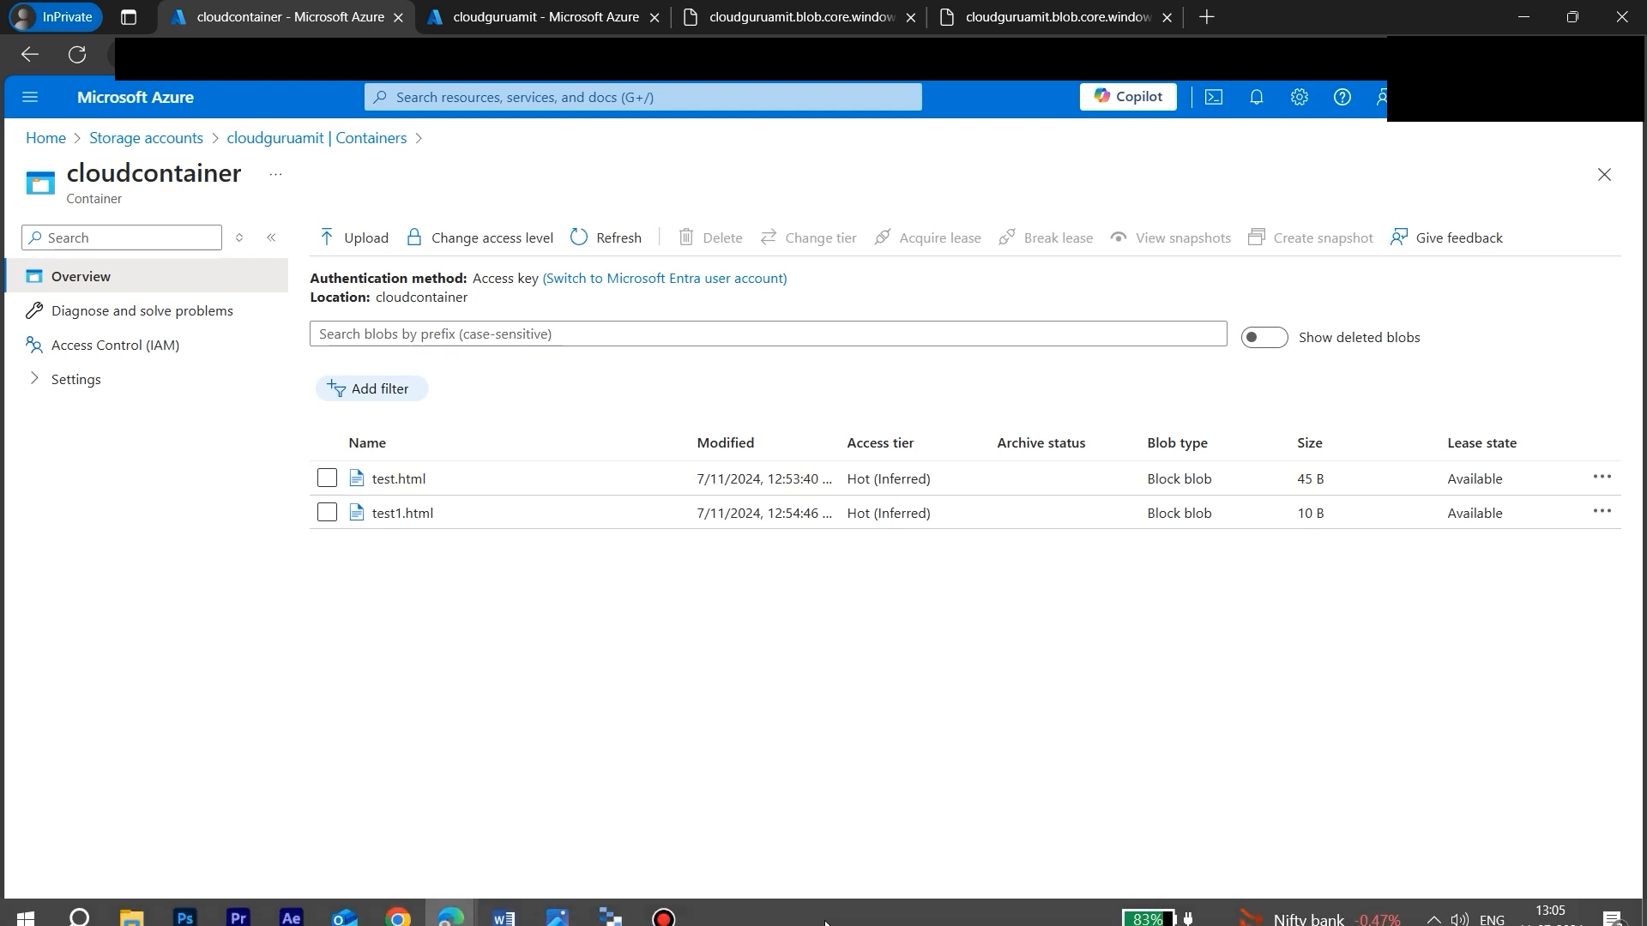
Step: Return to Storage Explorer, complete the SAS URL connection, and open cloudcontainer under the newly attached account's blob containers
{"action": "left_click", "coordinate": [604, 914]}
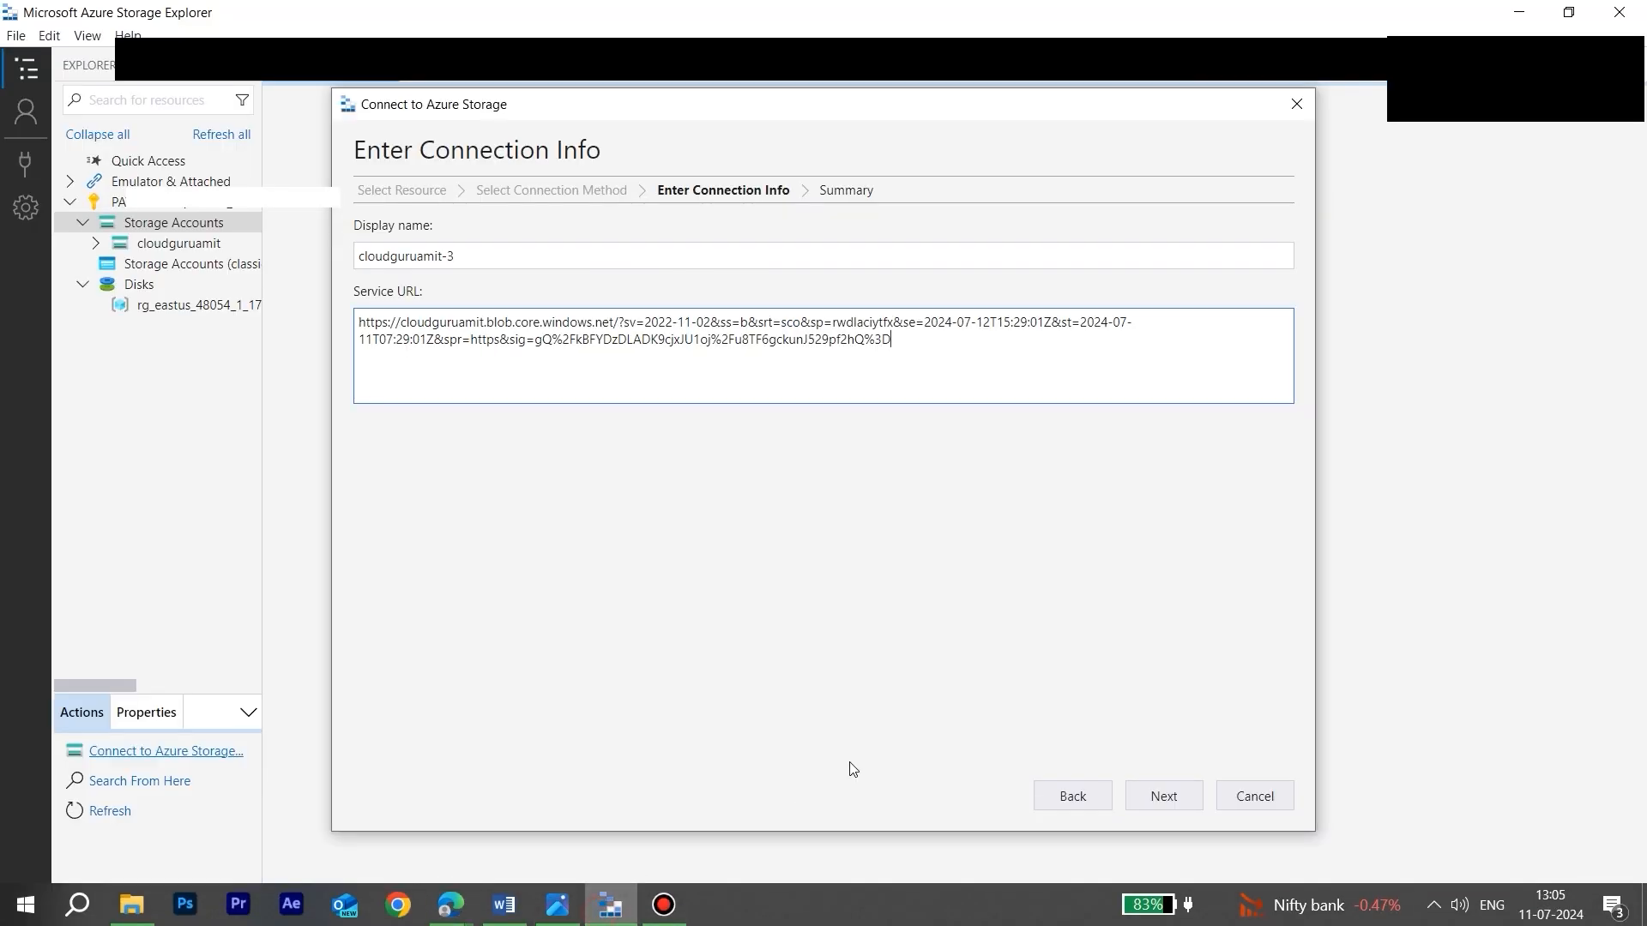
{"action": "left_click", "coordinate": [1172, 805]}
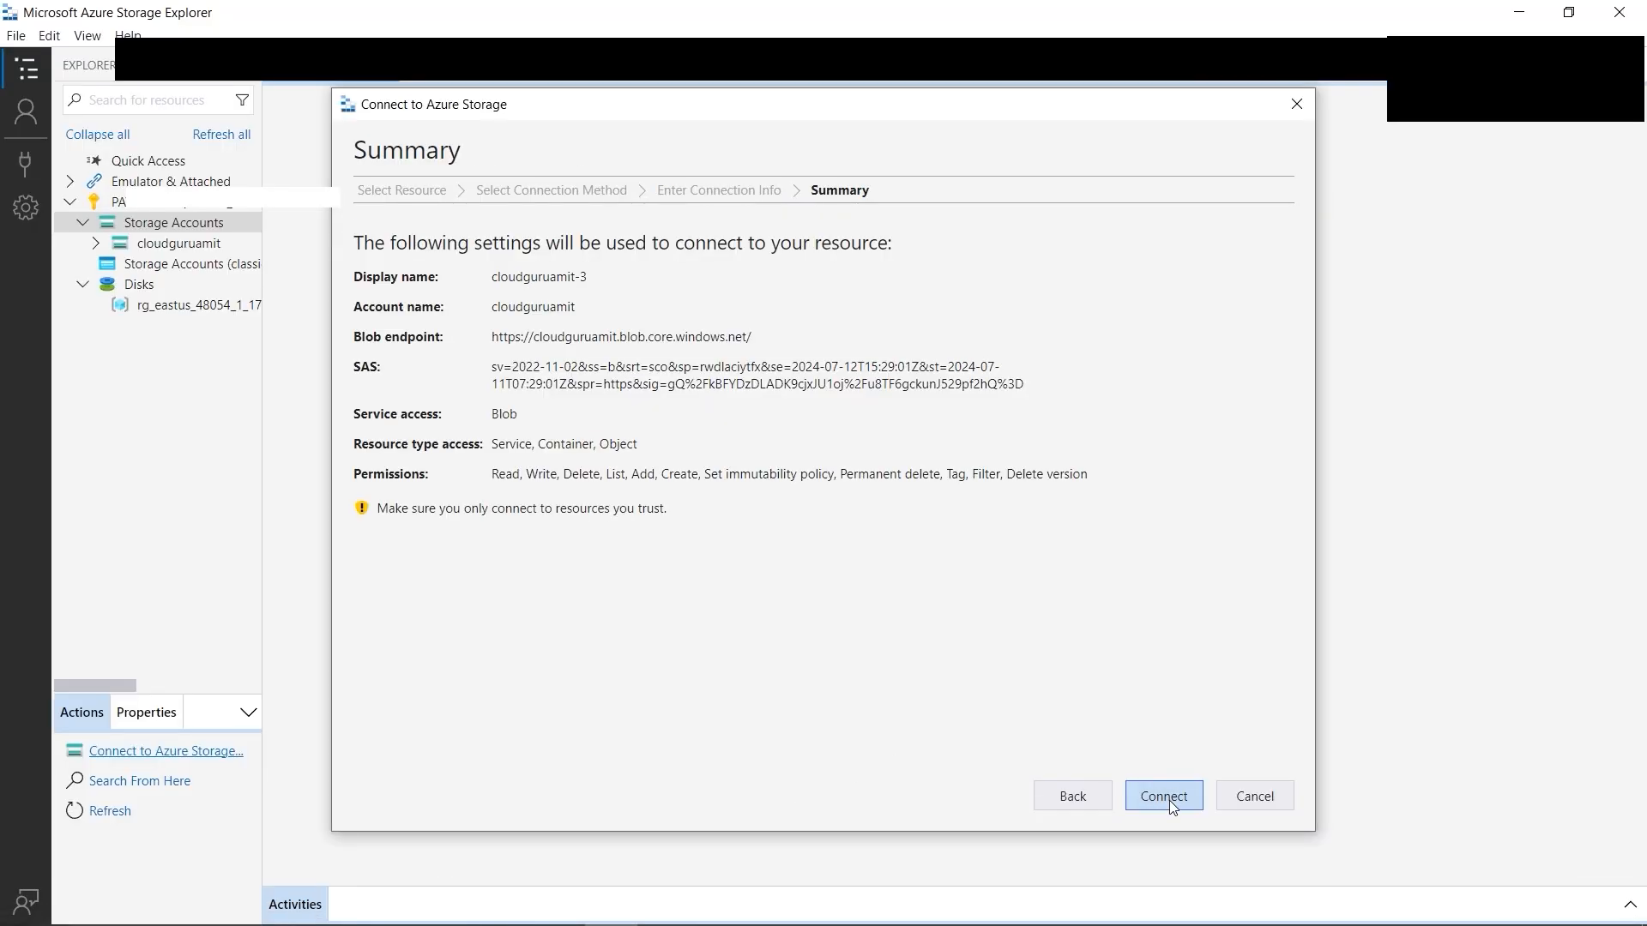
{"action": "left_click", "coordinate": [1170, 800]}
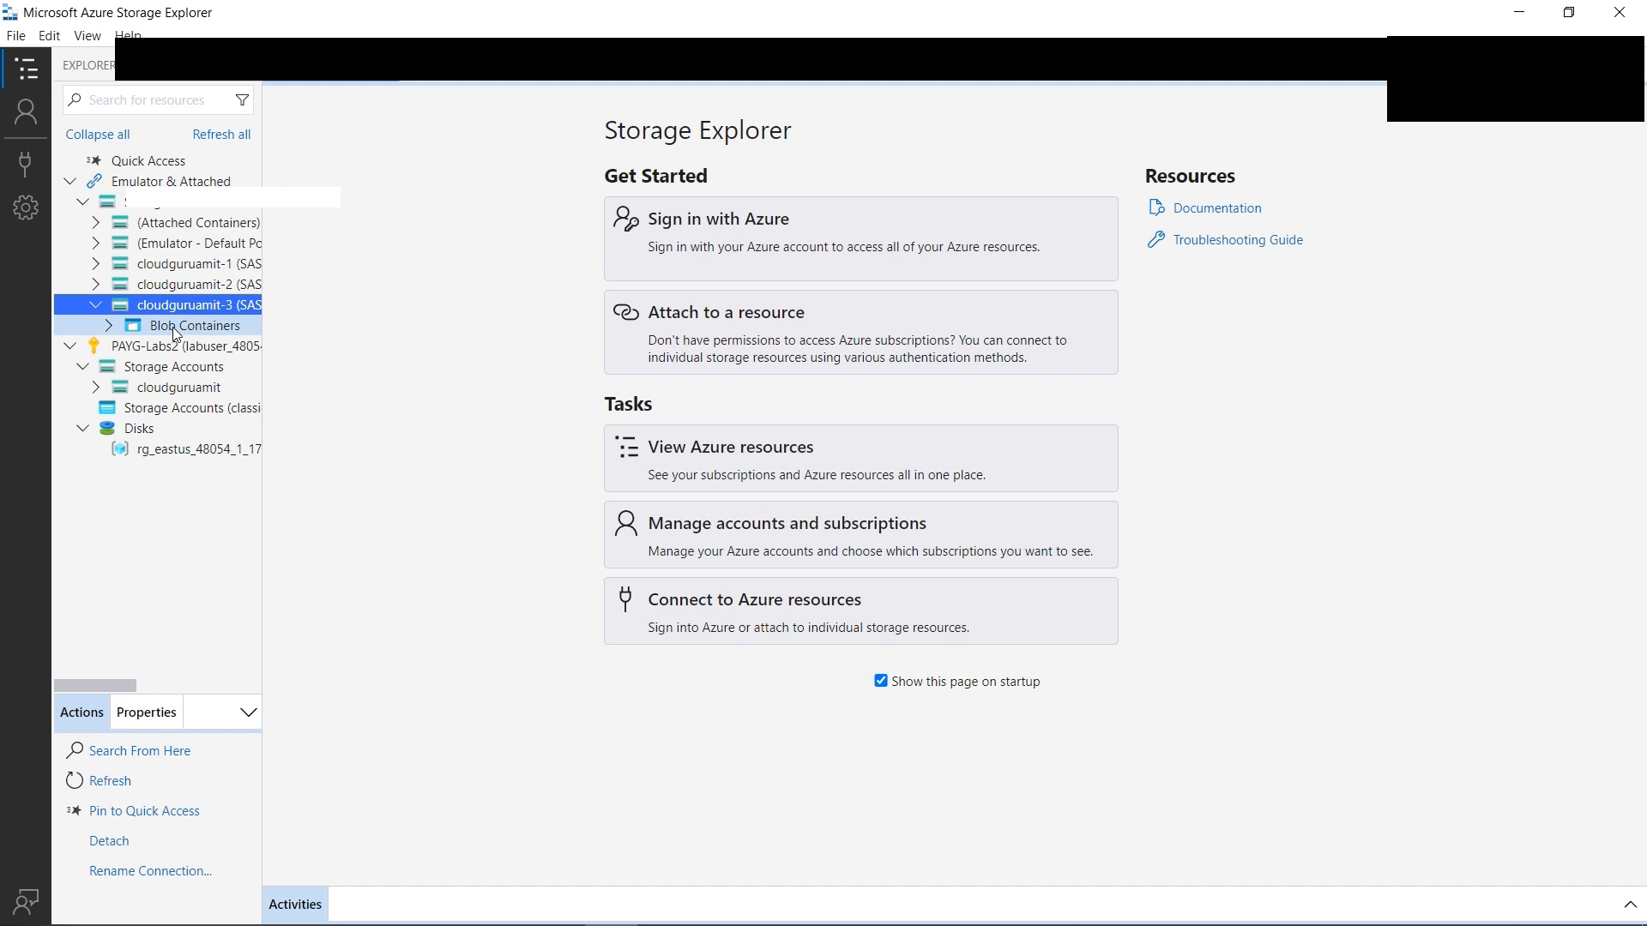
{"action": "left_click", "coordinate": [110, 327]}
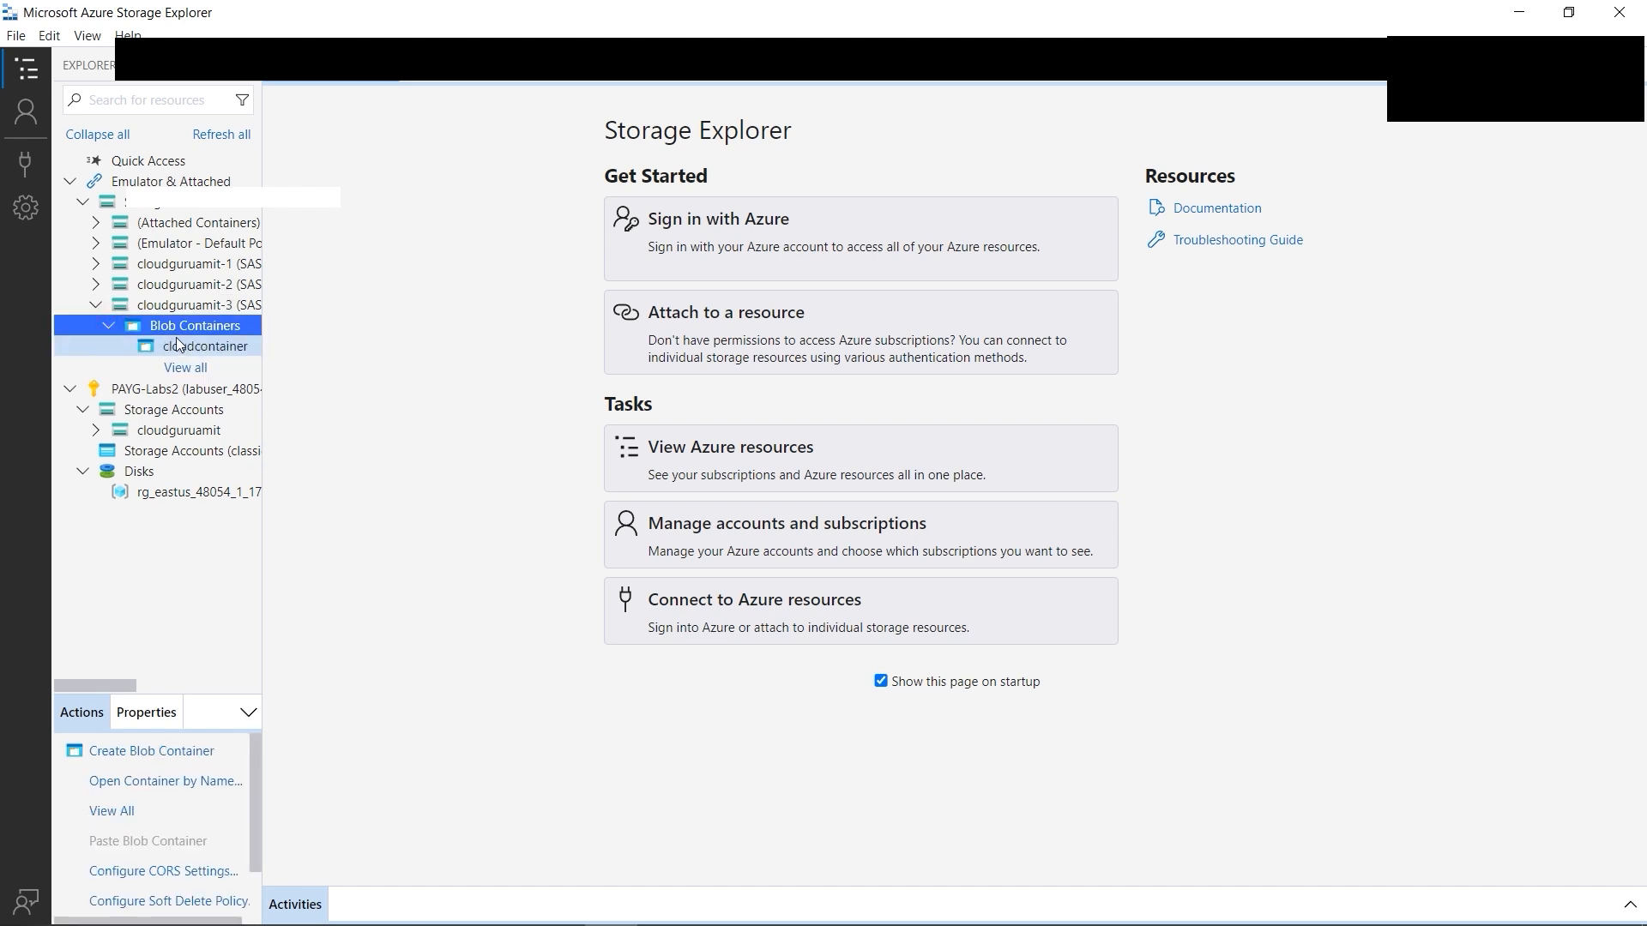
{"action": "left_click", "coordinate": [202, 347]}
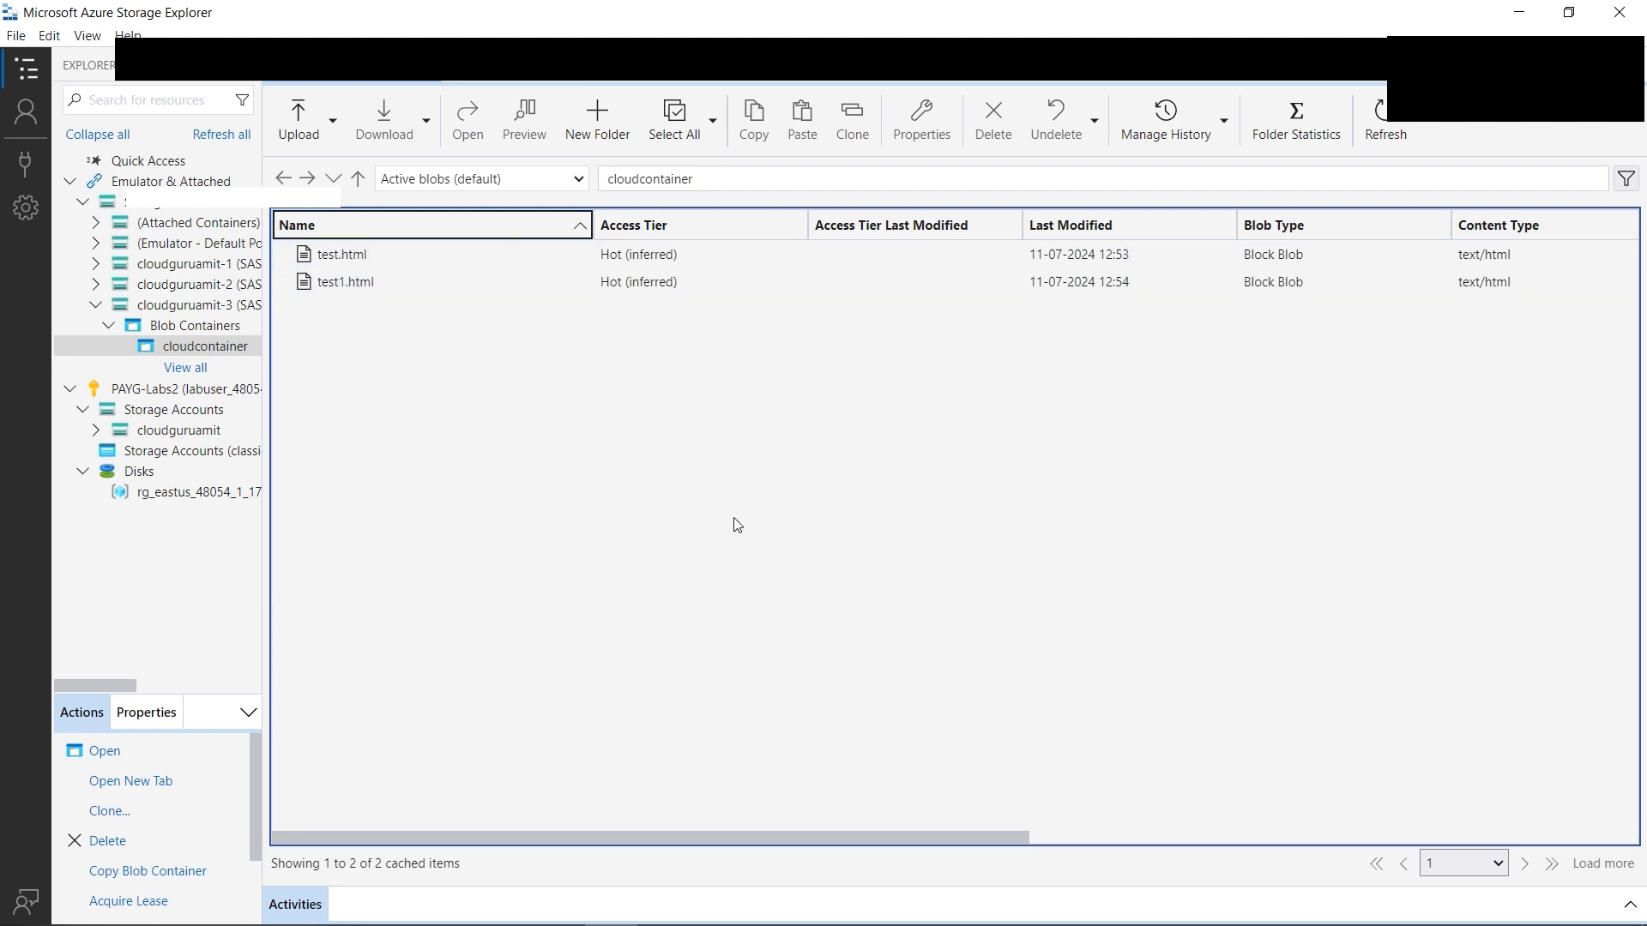
Step: Compare the test.html and test1.html blobs in Storage Explorer with cloudcontainer's blob list in the Azure portal
{"action": "mouse_move", "coordinate": [459, 911]}
{"action": "left_click", "coordinate": [381, 824]}
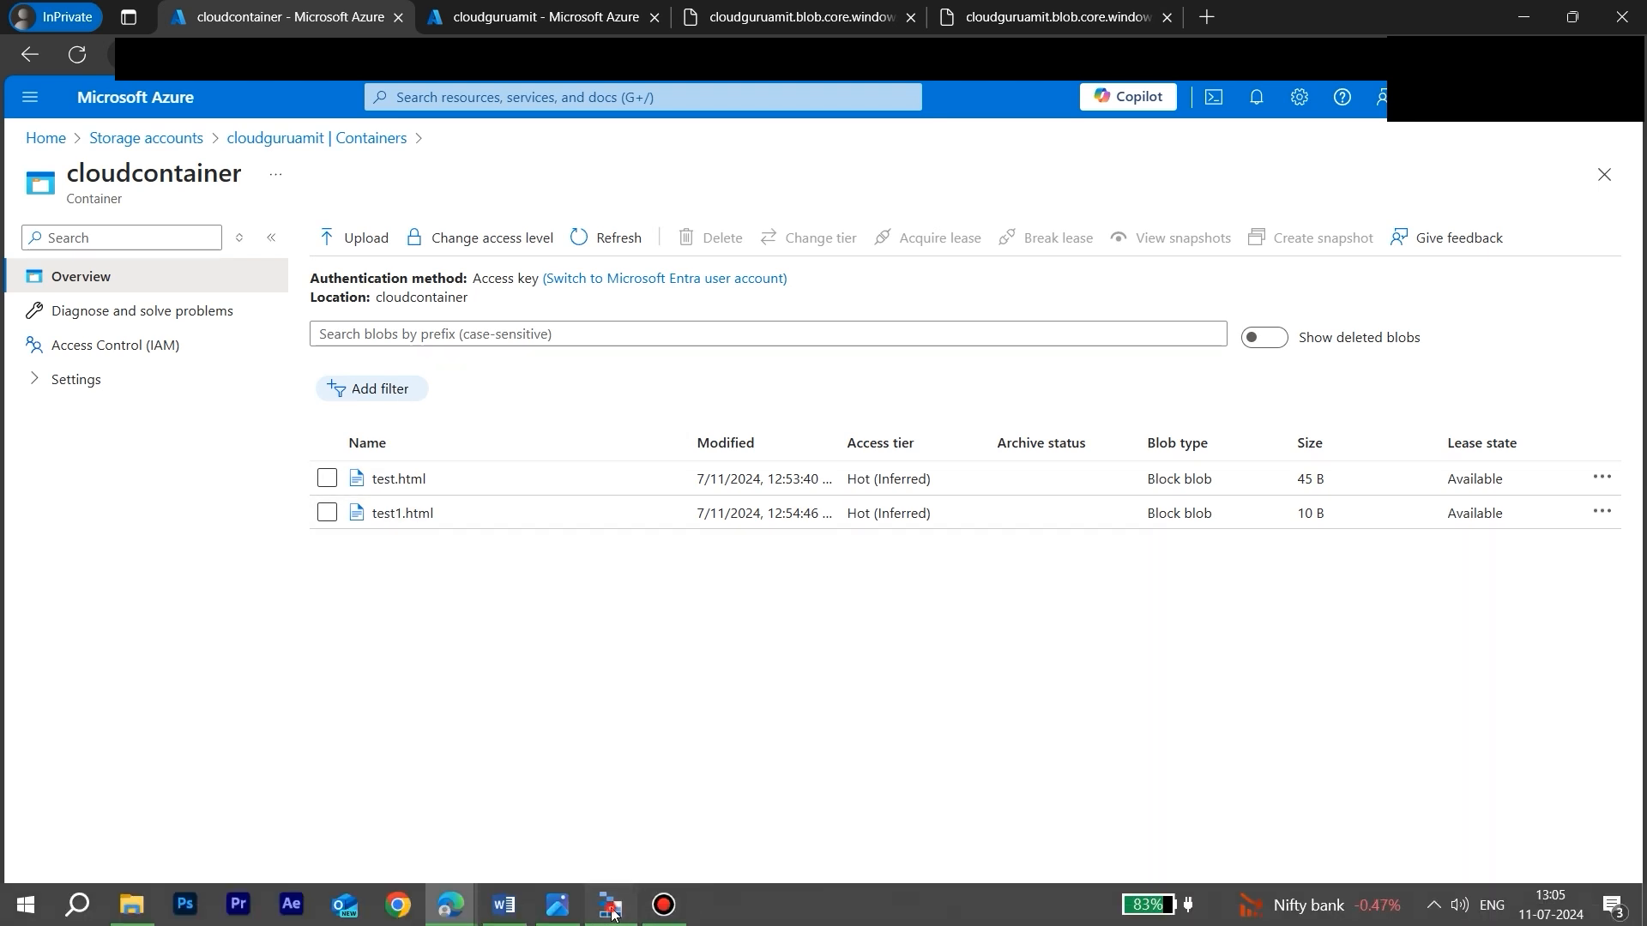
{"action": "left_click", "coordinate": [610, 914]}
{"action": "left_click", "coordinate": [432, 285]}
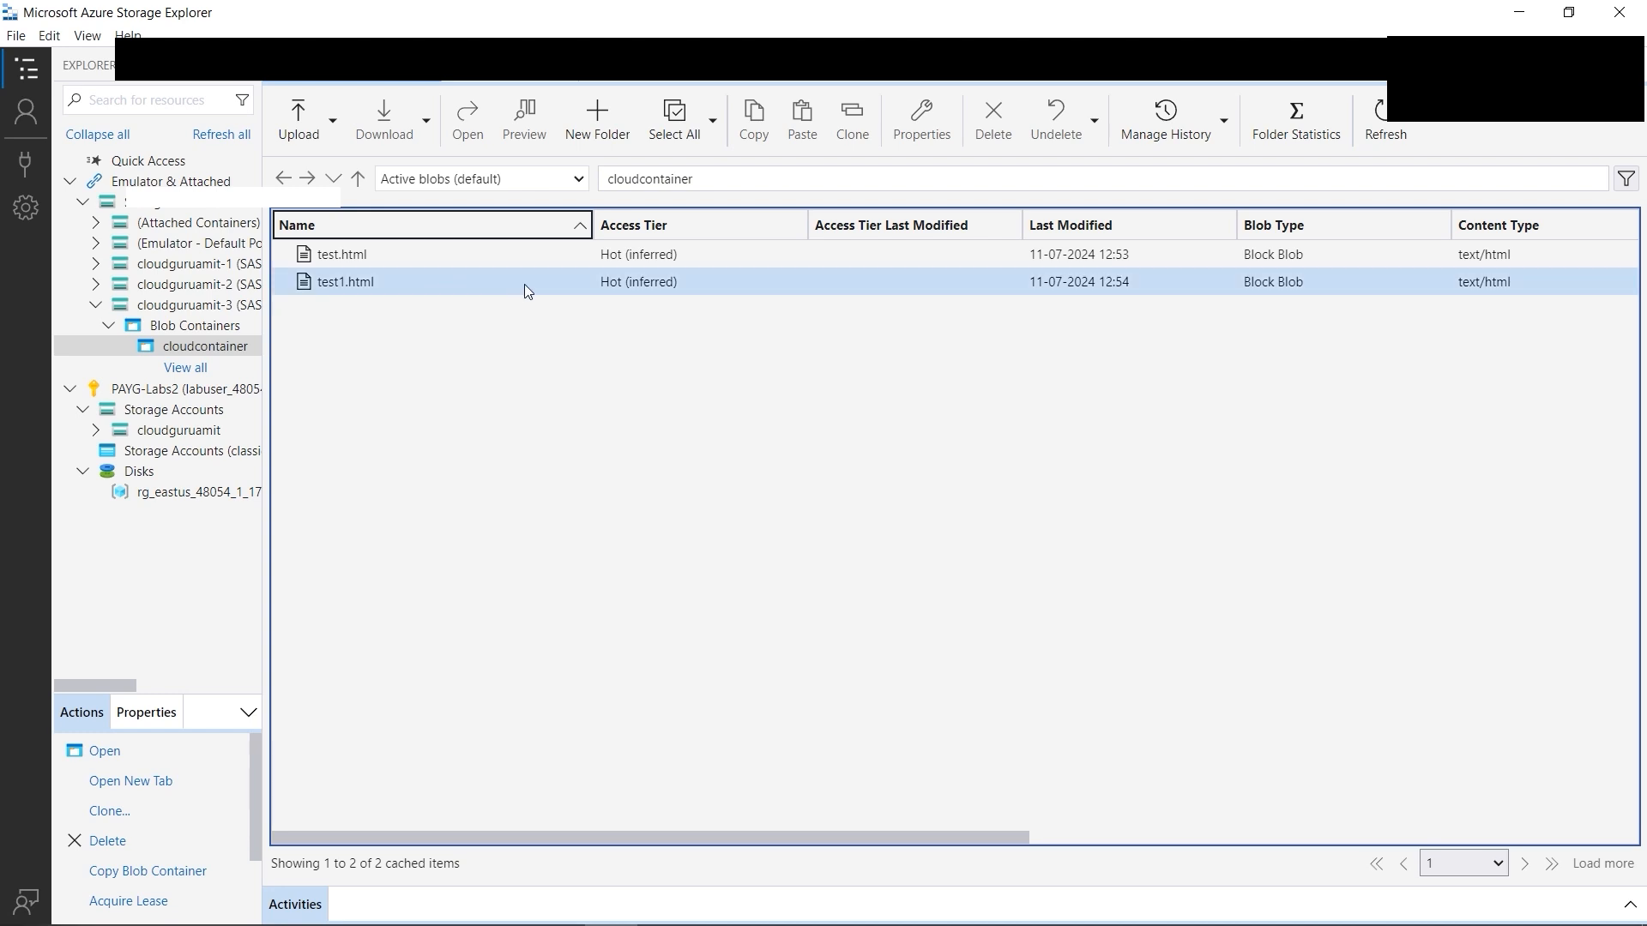
{"action": "left_click", "coordinate": [336, 258]}
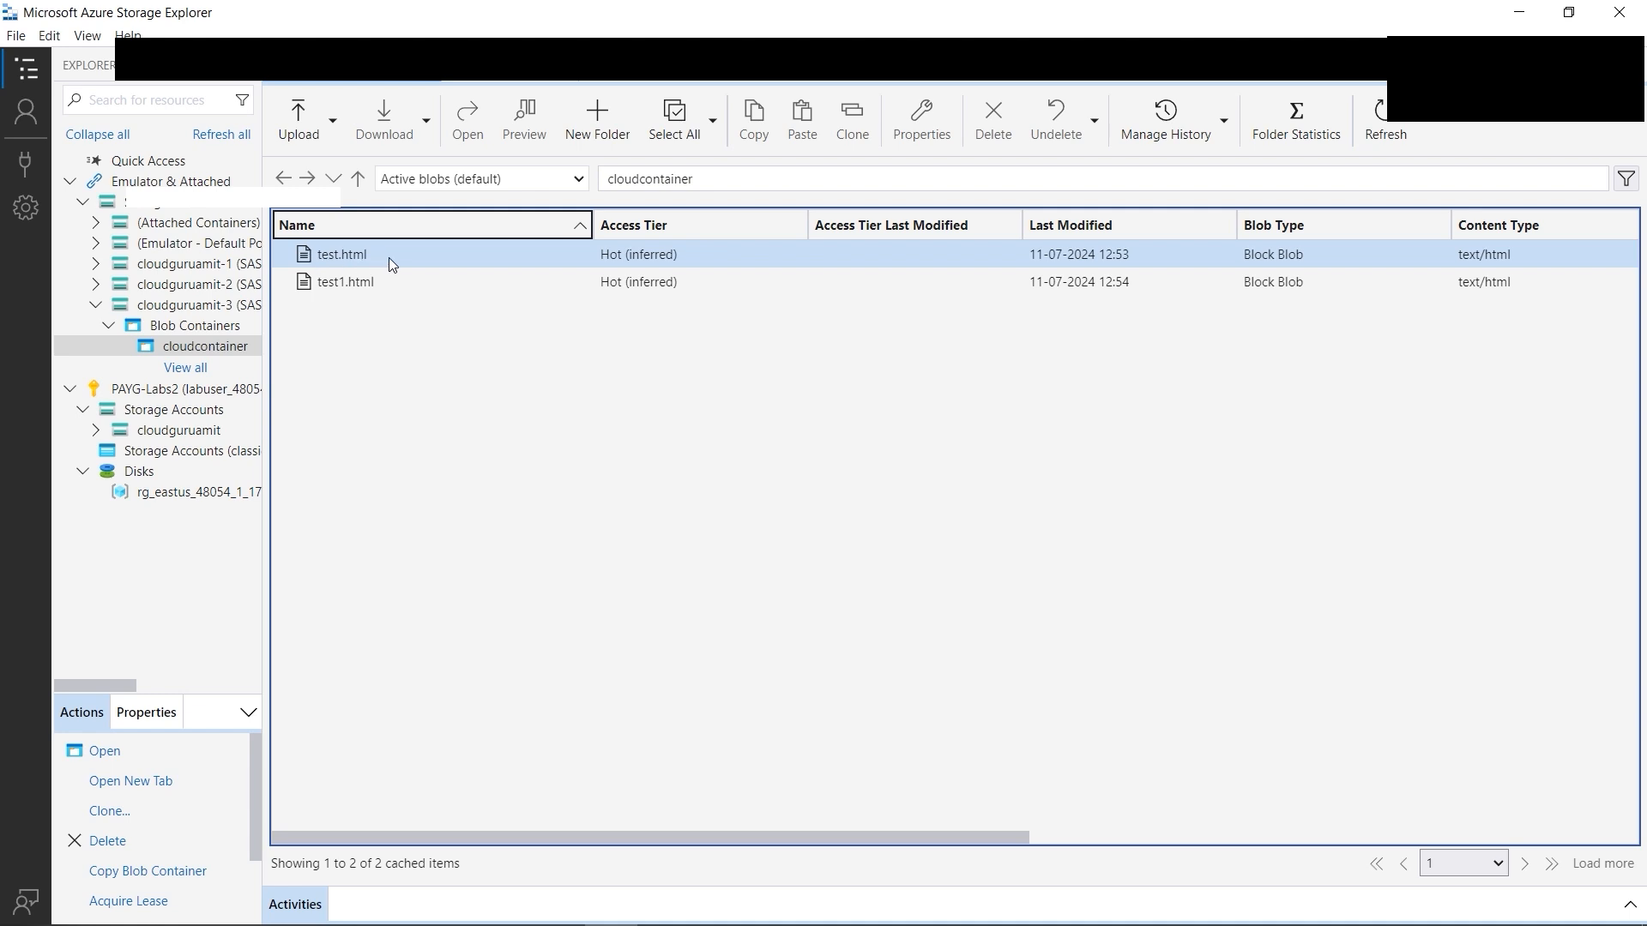
Step: Switch to the browser and view the two open blob URL tabs to check the page content served from the storage account
{"action": "left_click", "coordinate": [421, 829]}
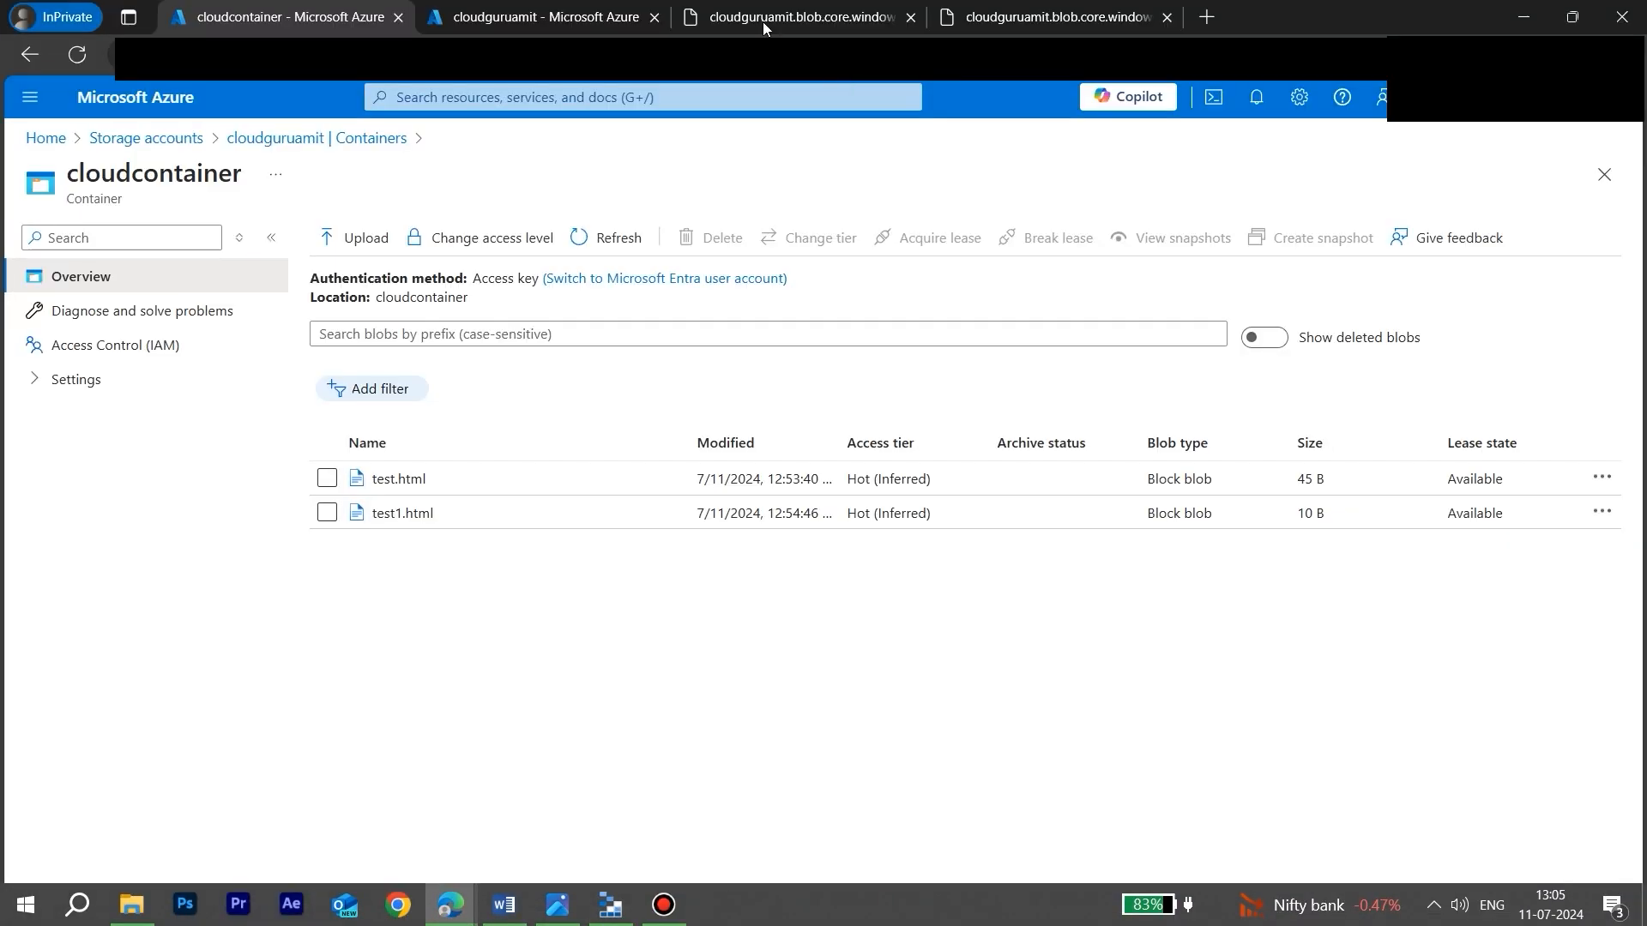
{"action": "left_click", "coordinate": [763, 23]}
{"action": "left_click", "coordinate": [937, 26]}
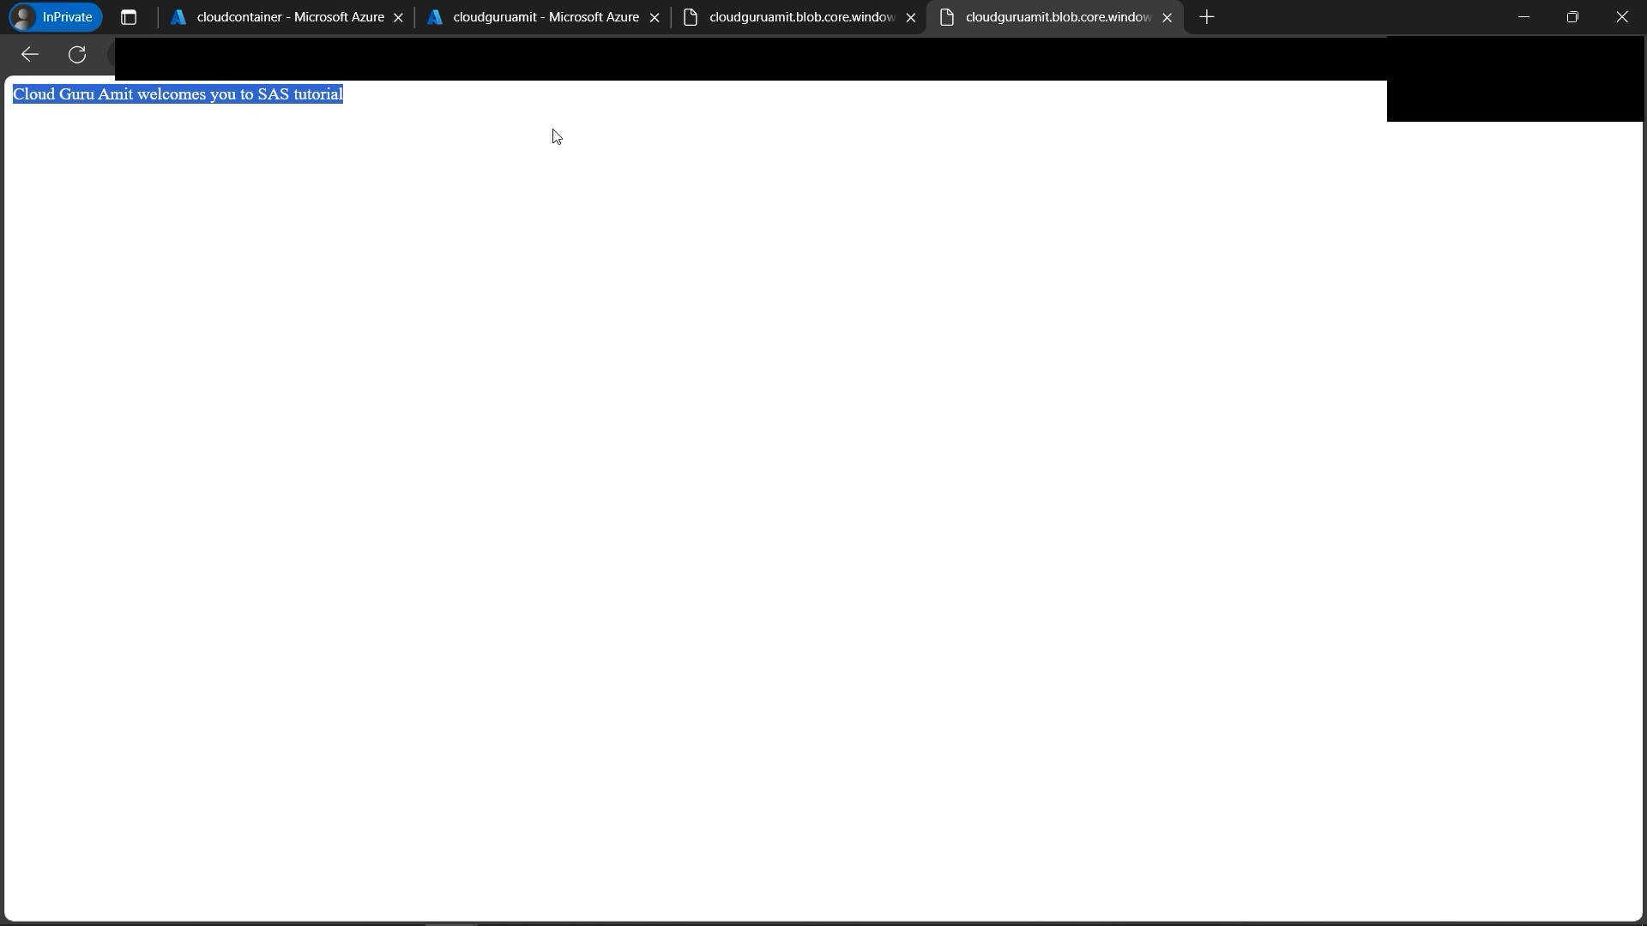
Step: Switch to the Commands document in Word and review the echo command that writes "blah blah" to test1.html
{"action": "left_click", "coordinate": [557, 905]}
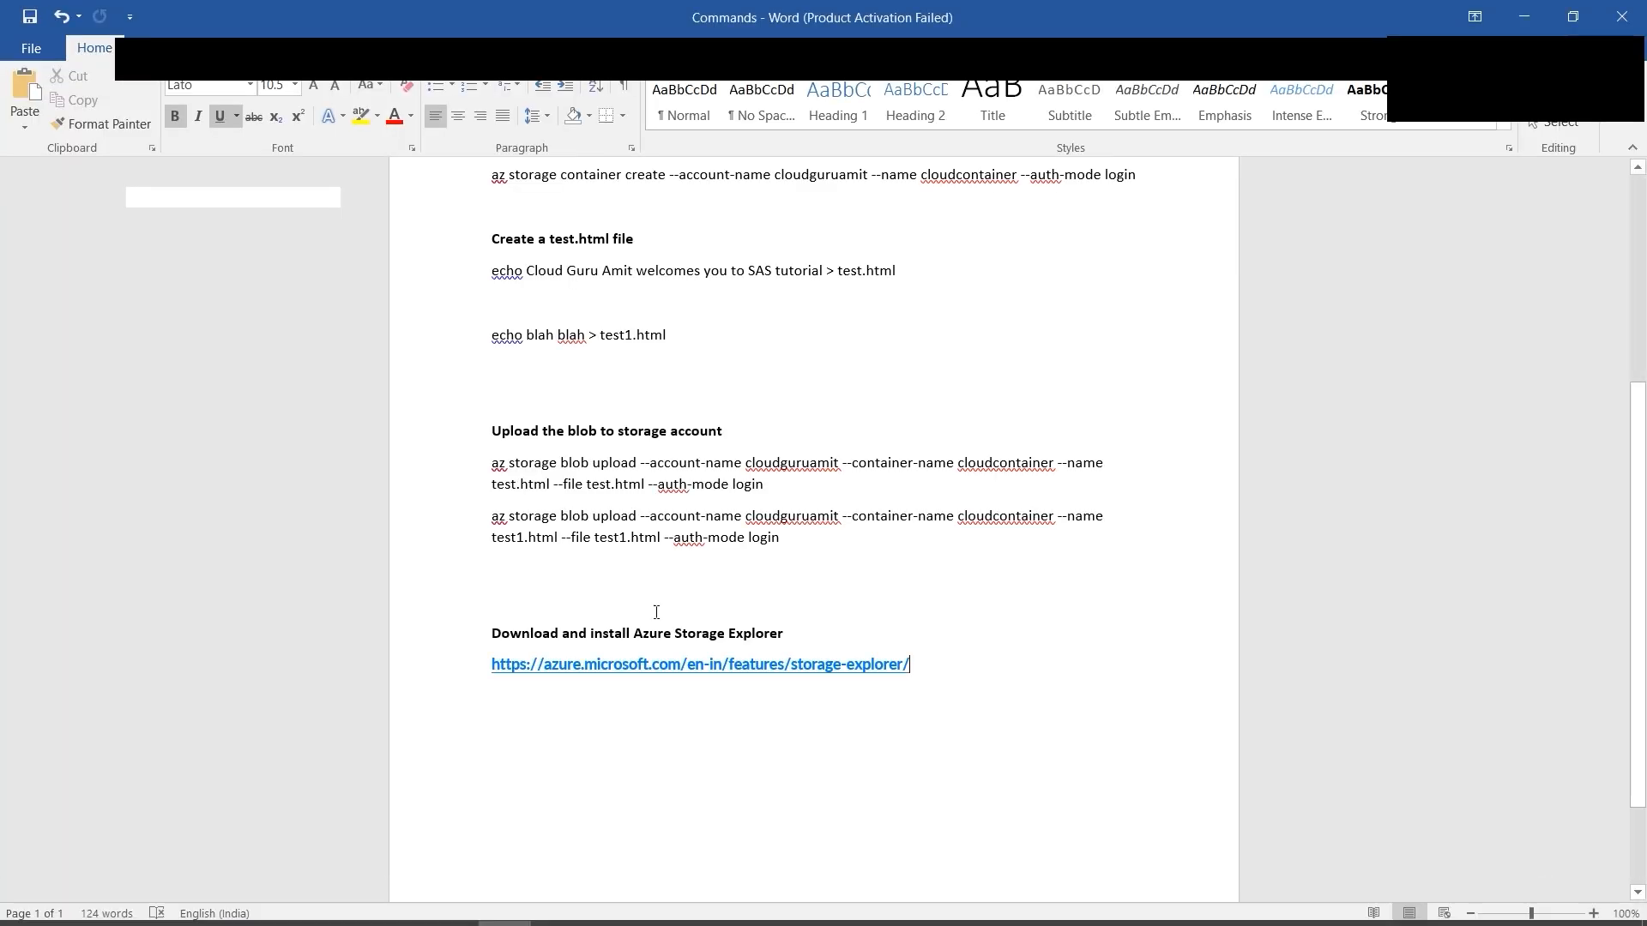
{"action": "scroll", "coordinate": [535, 447], "scroll_direction": "up", "scroll_amount": 1}
{"action": "left_click_drag", "start_coordinate": [526, 437], "coordinate": [584, 441]}
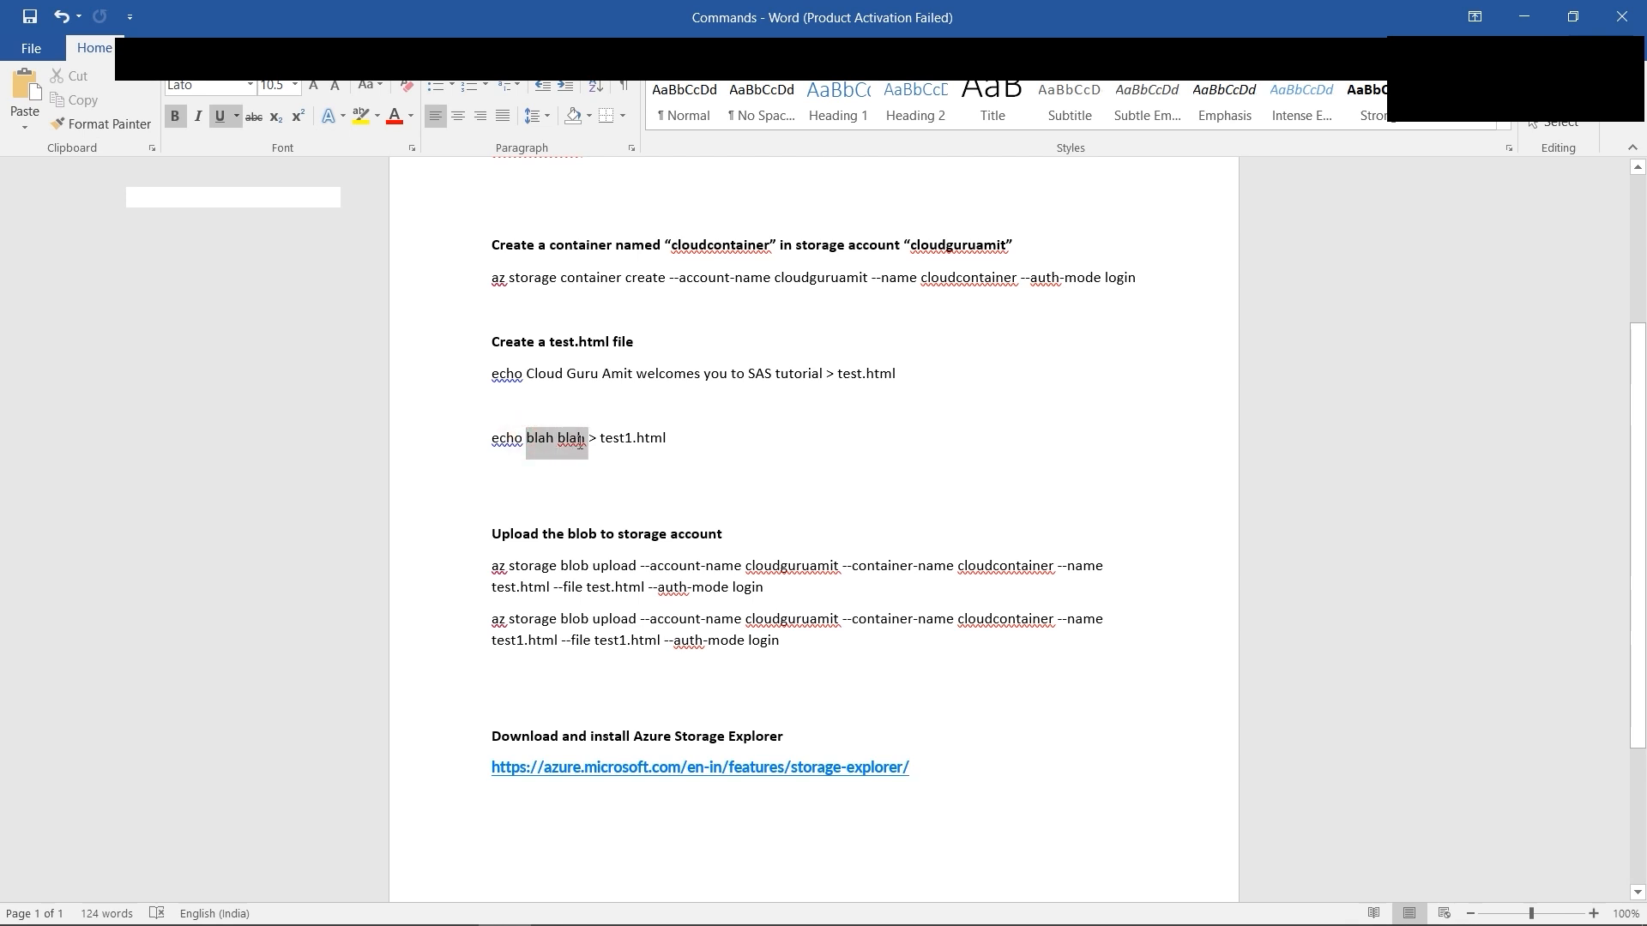
{"action": "left_click", "coordinate": [626, 463]}
{"action": "left_click_drag", "start_coordinate": [601, 439], "coordinate": [673, 464]}
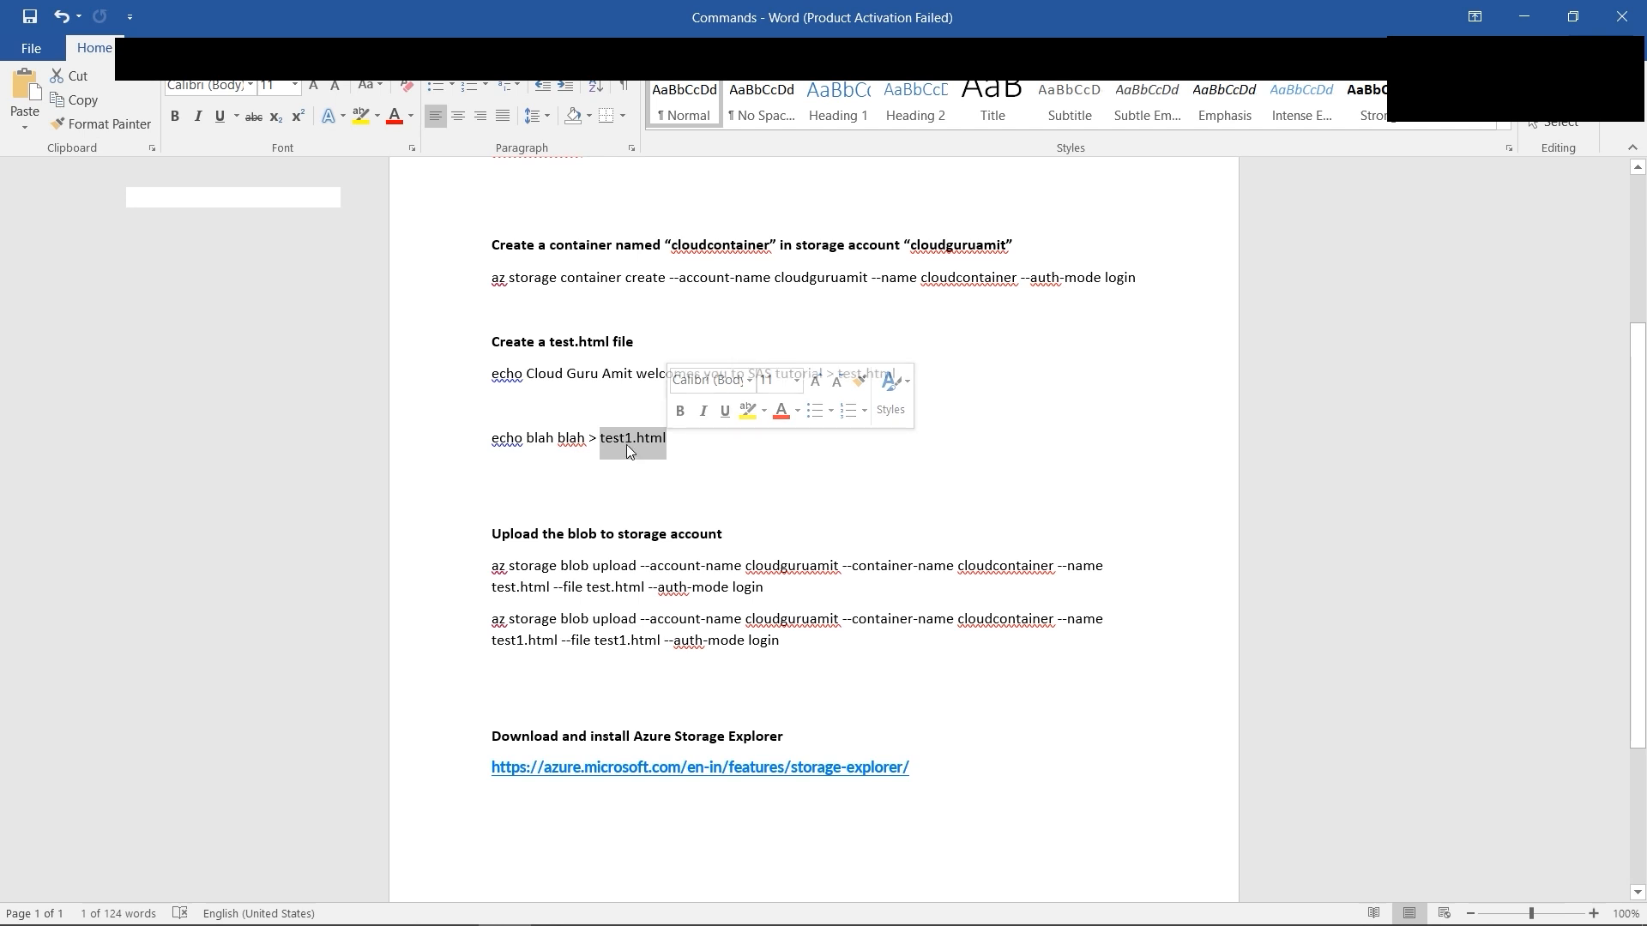
{"action": "left_click_drag", "start_coordinate": [526, 439], "coordinate": [574, 439]}
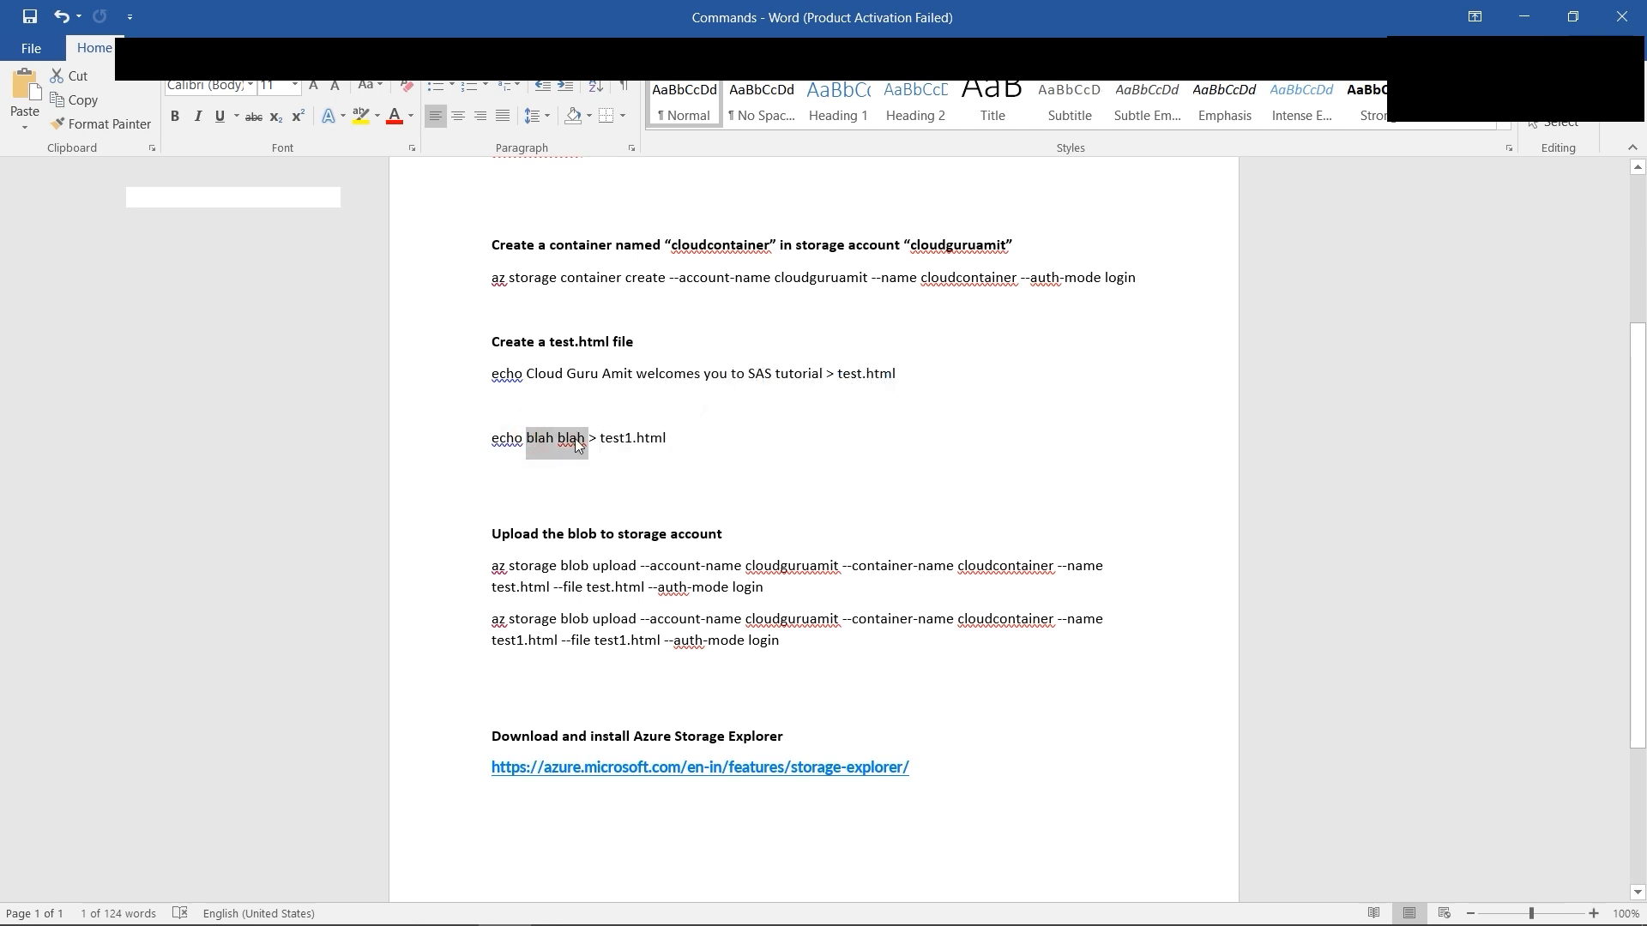
{"action": "left_click", "coordinate": [772, 485]}
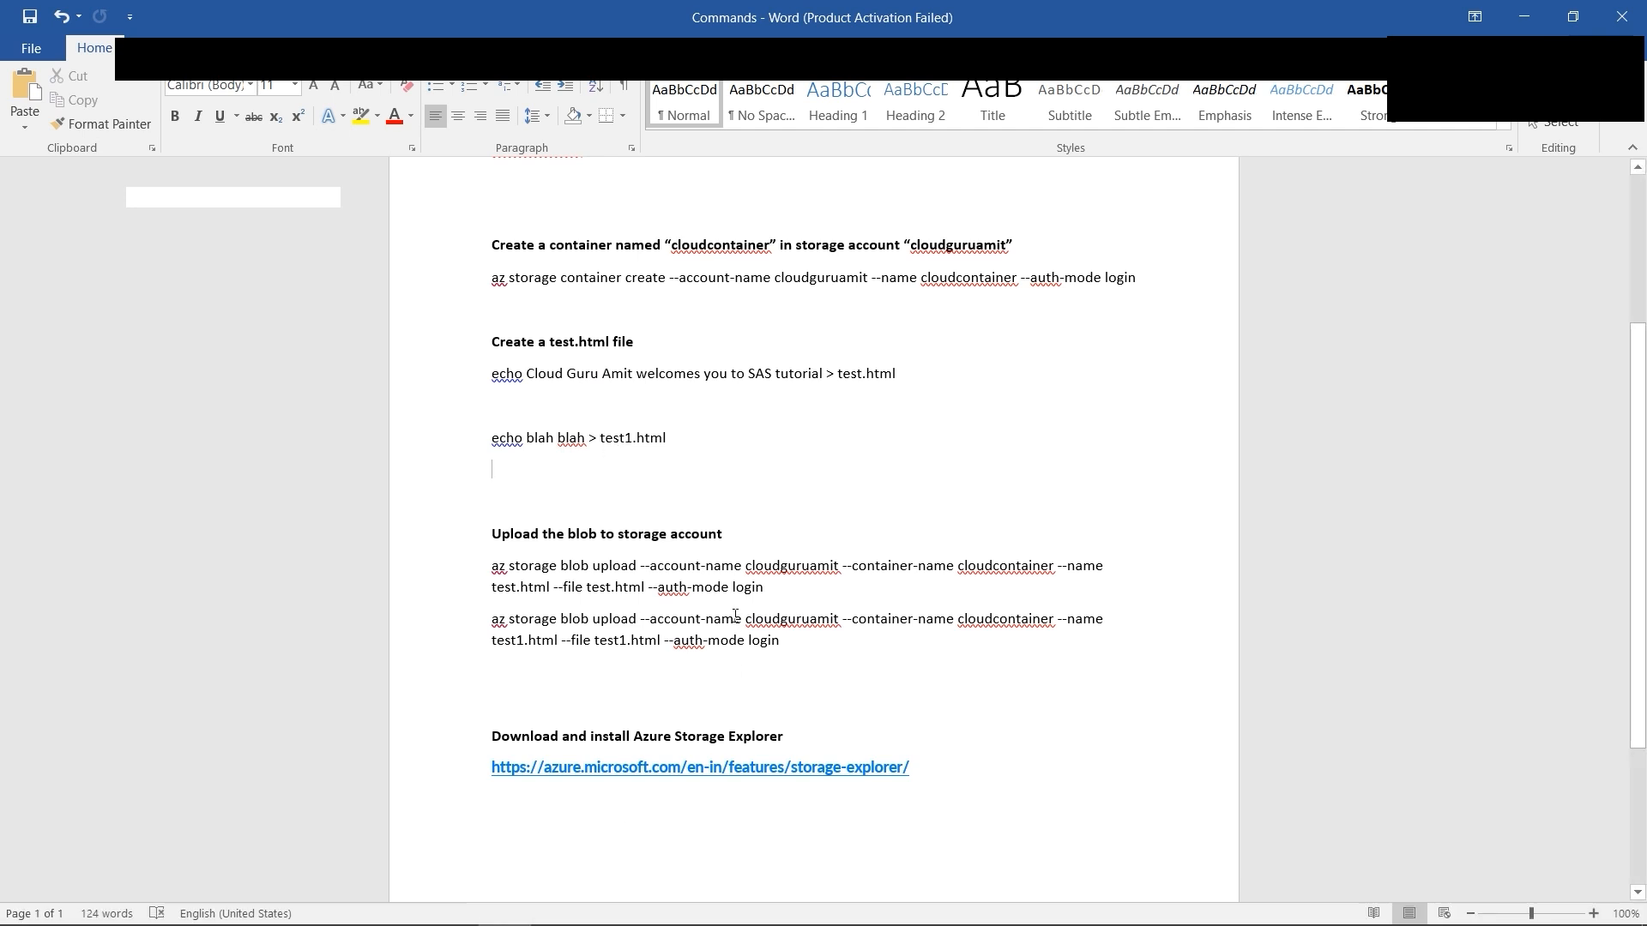
Step: Switch to the Azure portal and review the cloudguruamit storage account's Shared access signature page
{"action": "mouse_move", "coordinate": [449, 892]}
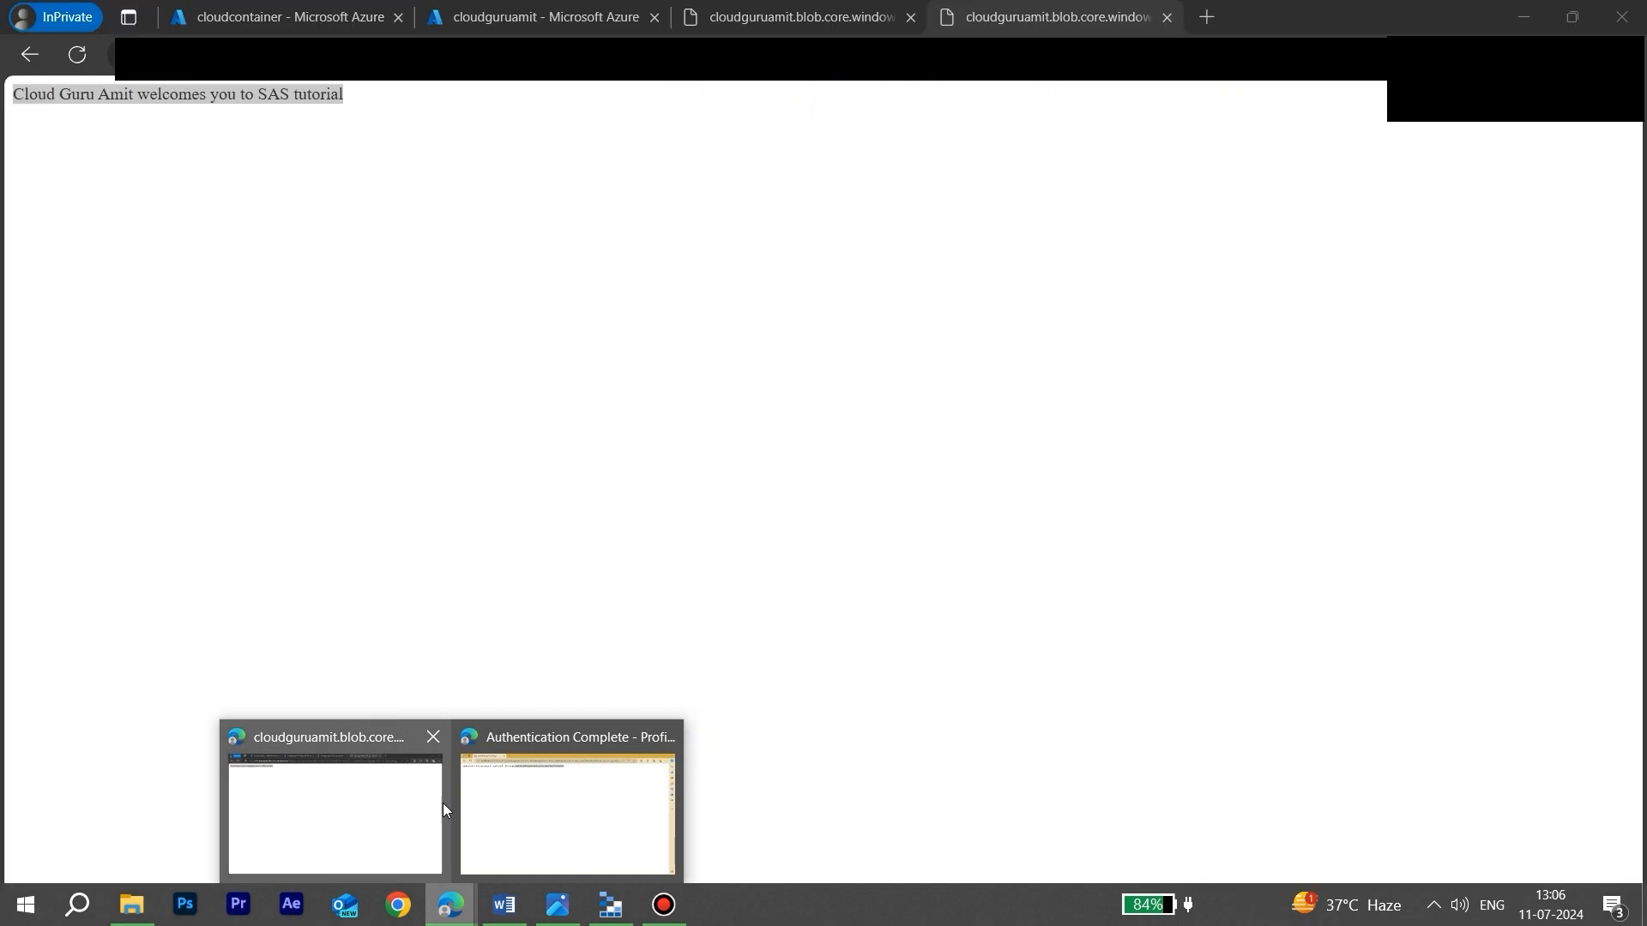
{"action": "left_click", "coordinate": [397, 802]}
{"action": "left_click", "coordinate": [357, 17]}
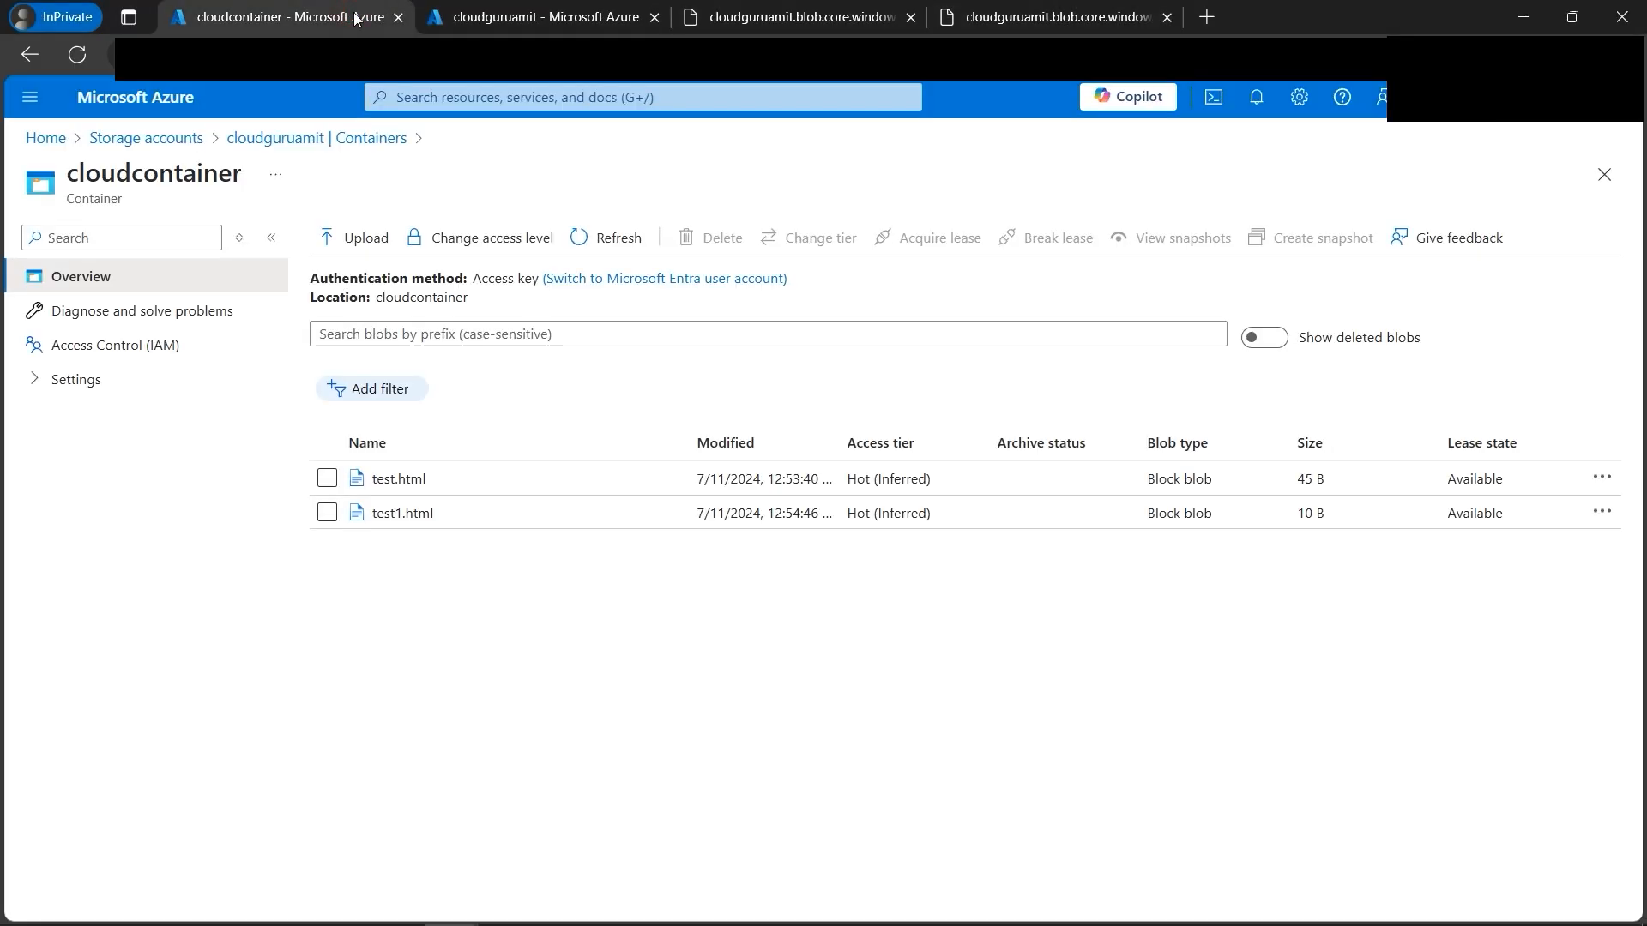
{"action": "left_click", "coordinate": [471, 28]}
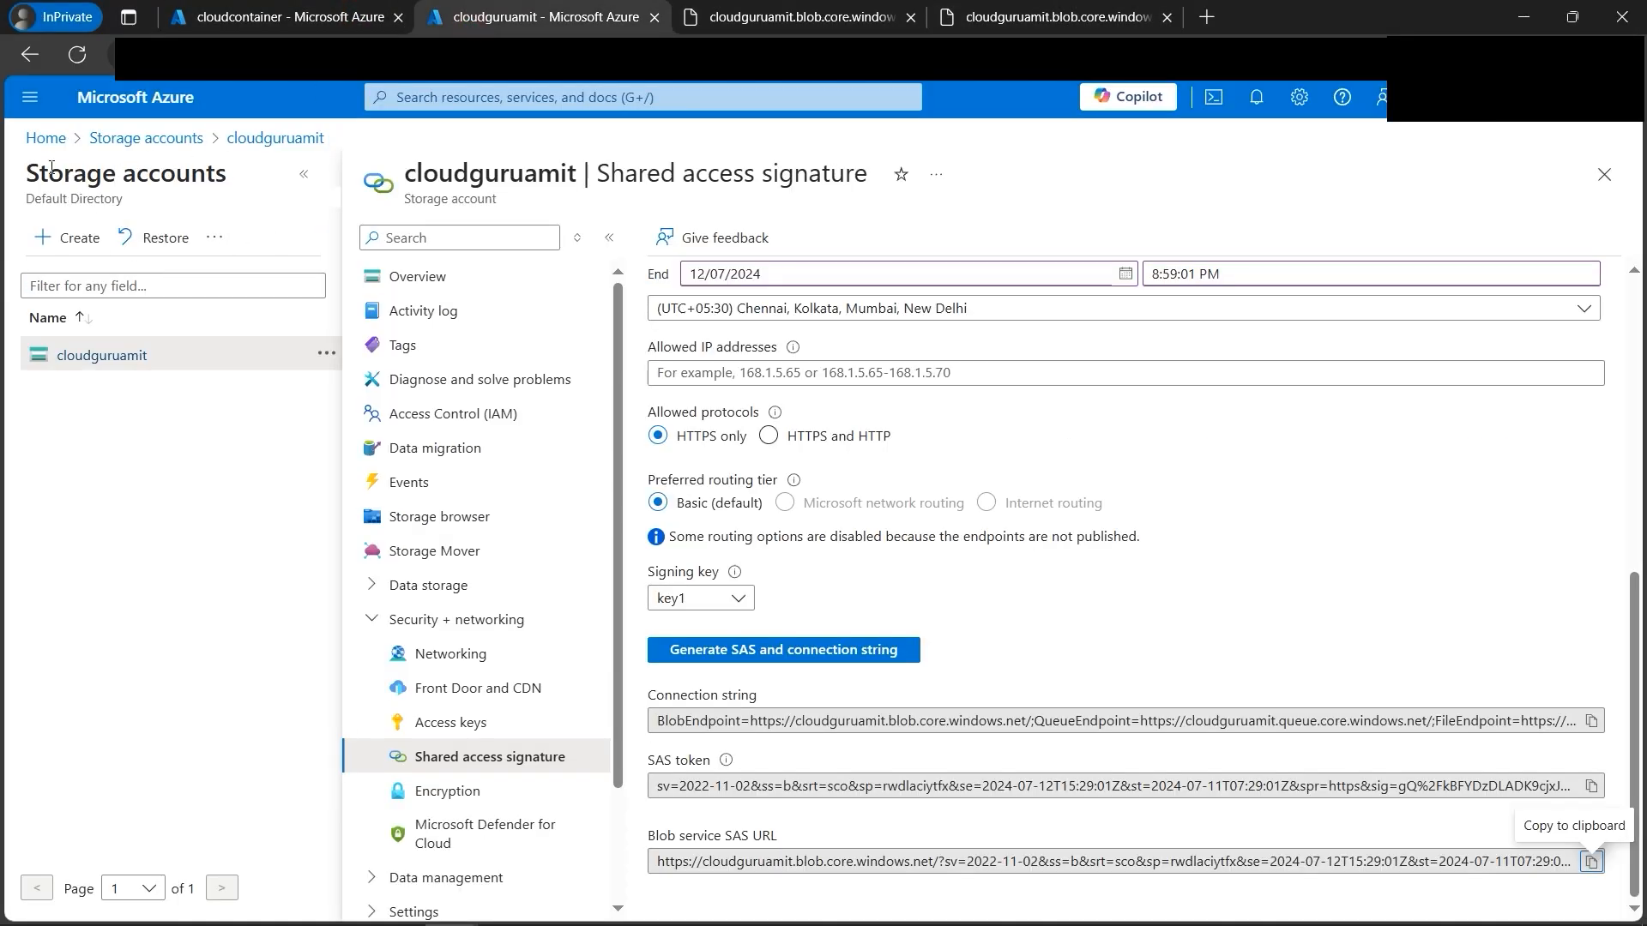
{"action": "left_click_drag", "start_coordinate": [30, 176], "coordinate": [228, 176]}
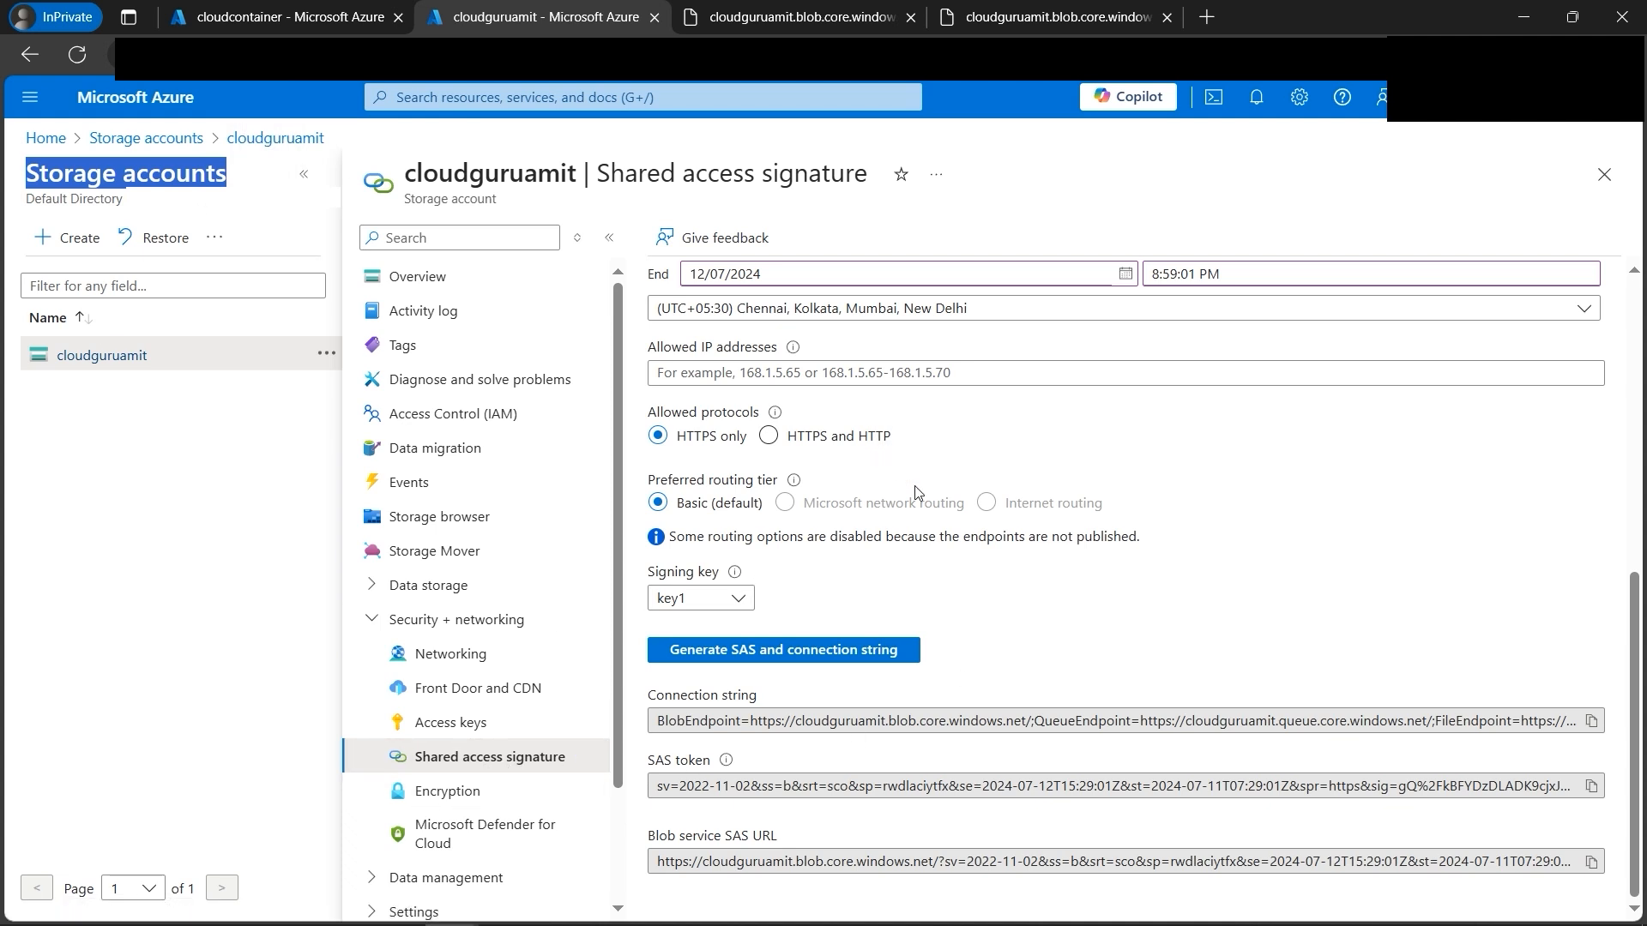
Step: Switch to Storage Explorer, download test1.html with Overwrite applied to all conflicts, and open the downloaded file to check its text
{"action": "mouse_move", "coordinate": [802, 890]}
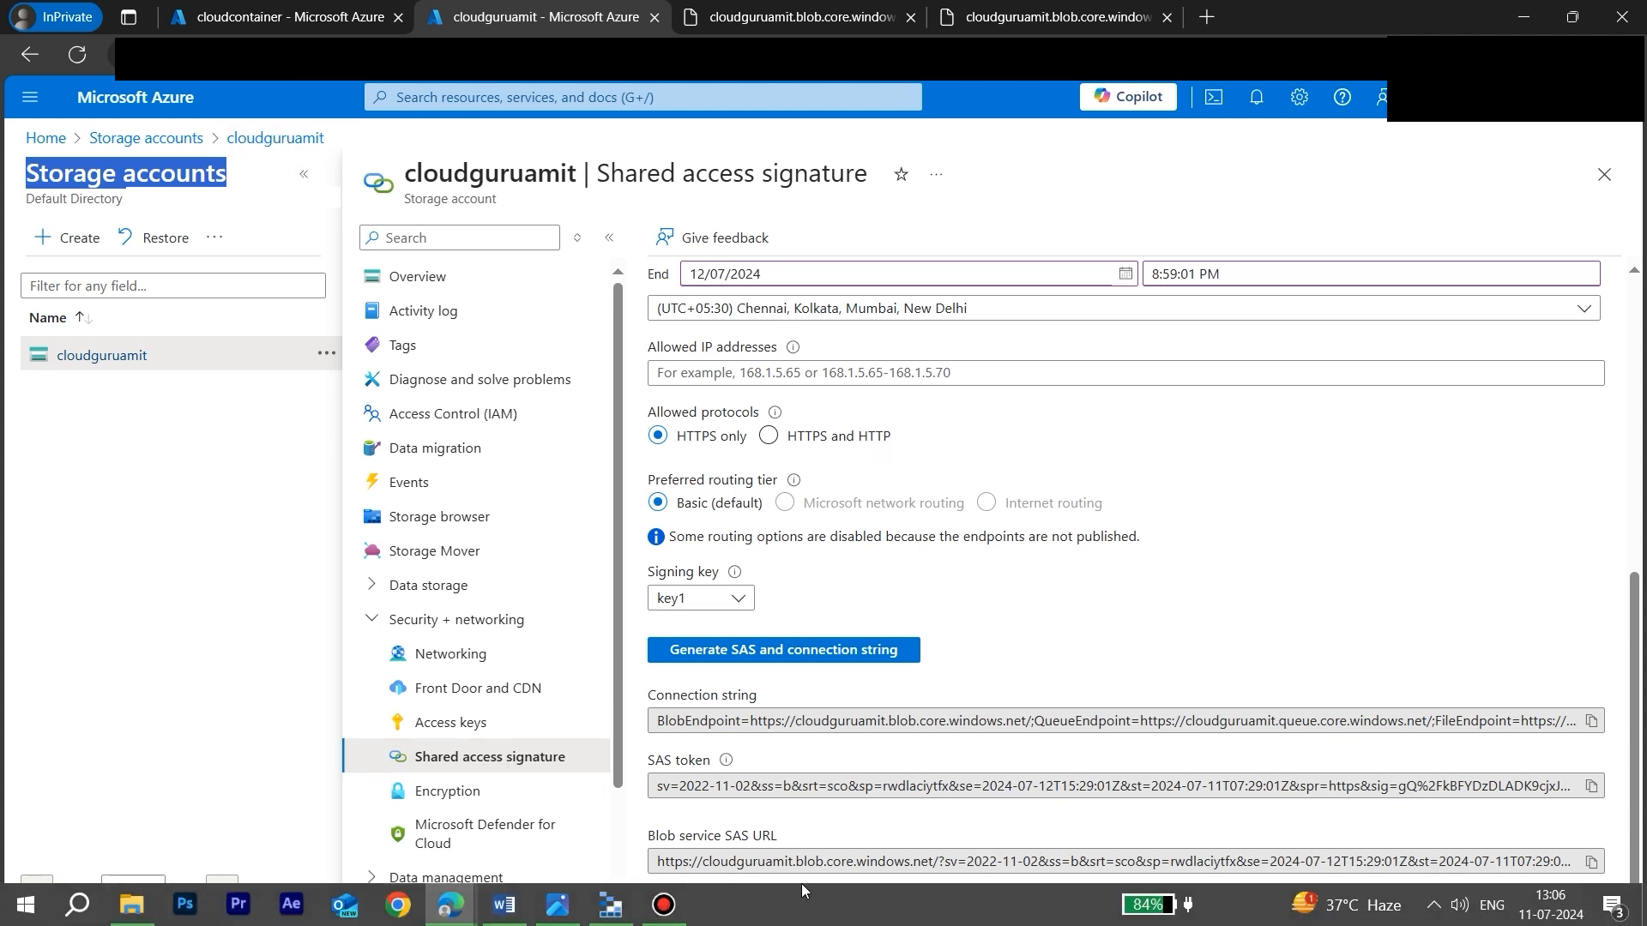
{"action": "left_click", "coordinate": [610, 905]}
{"action": "left_click", "coordinate": [455, 281]}
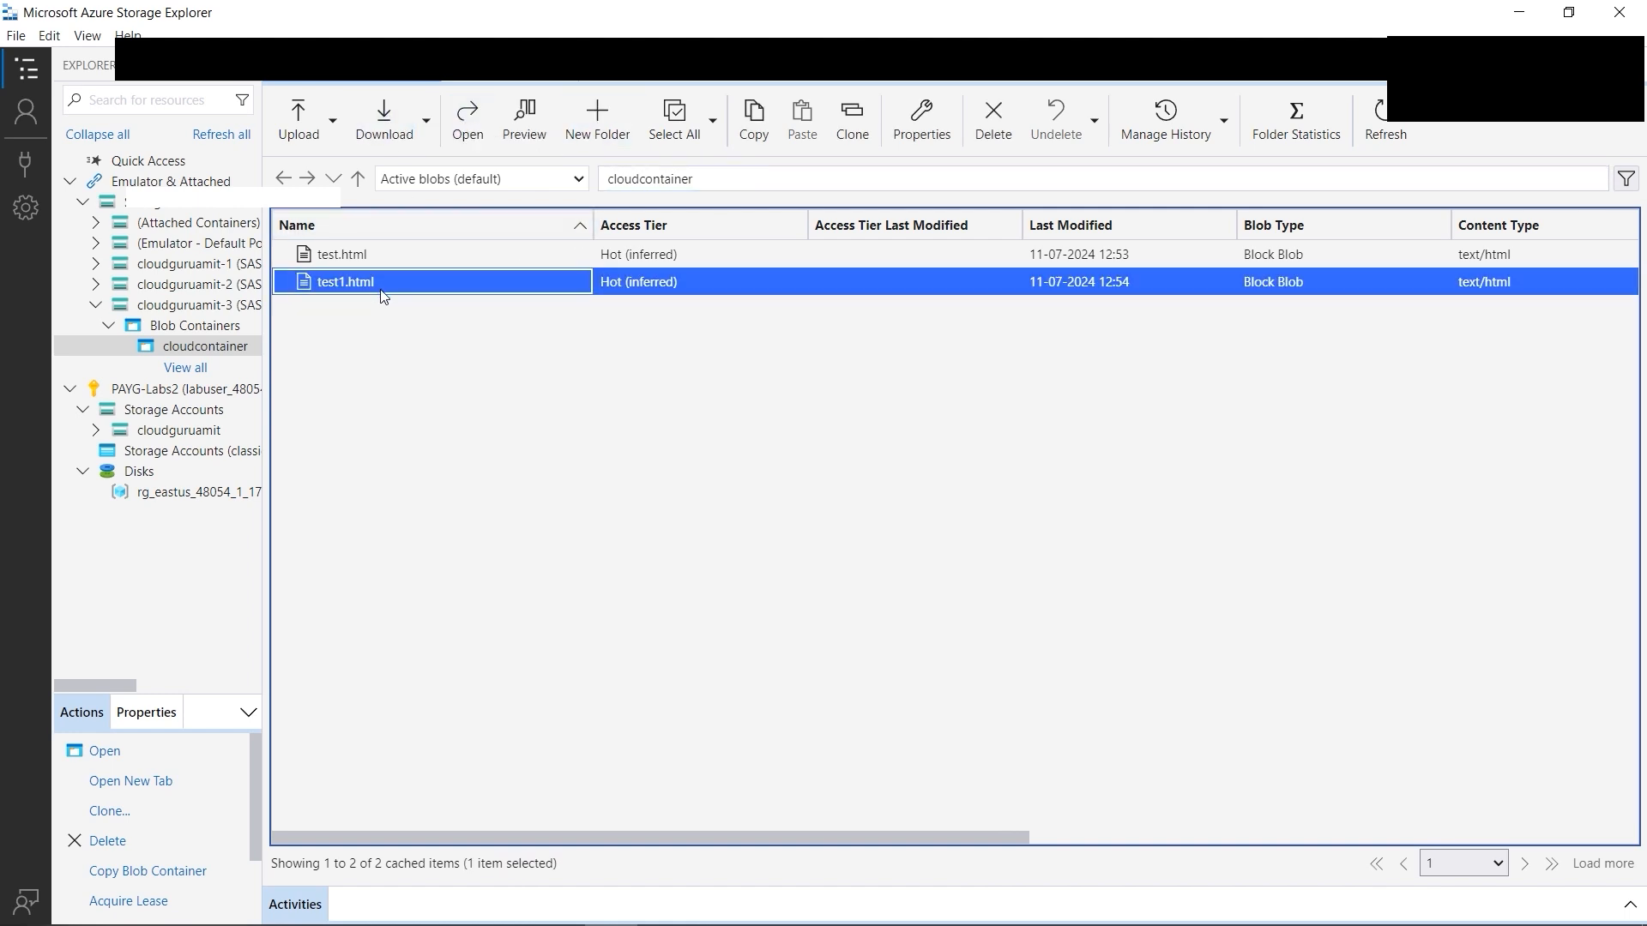
{"action": "left_click", "coordinate": [381, 130]}
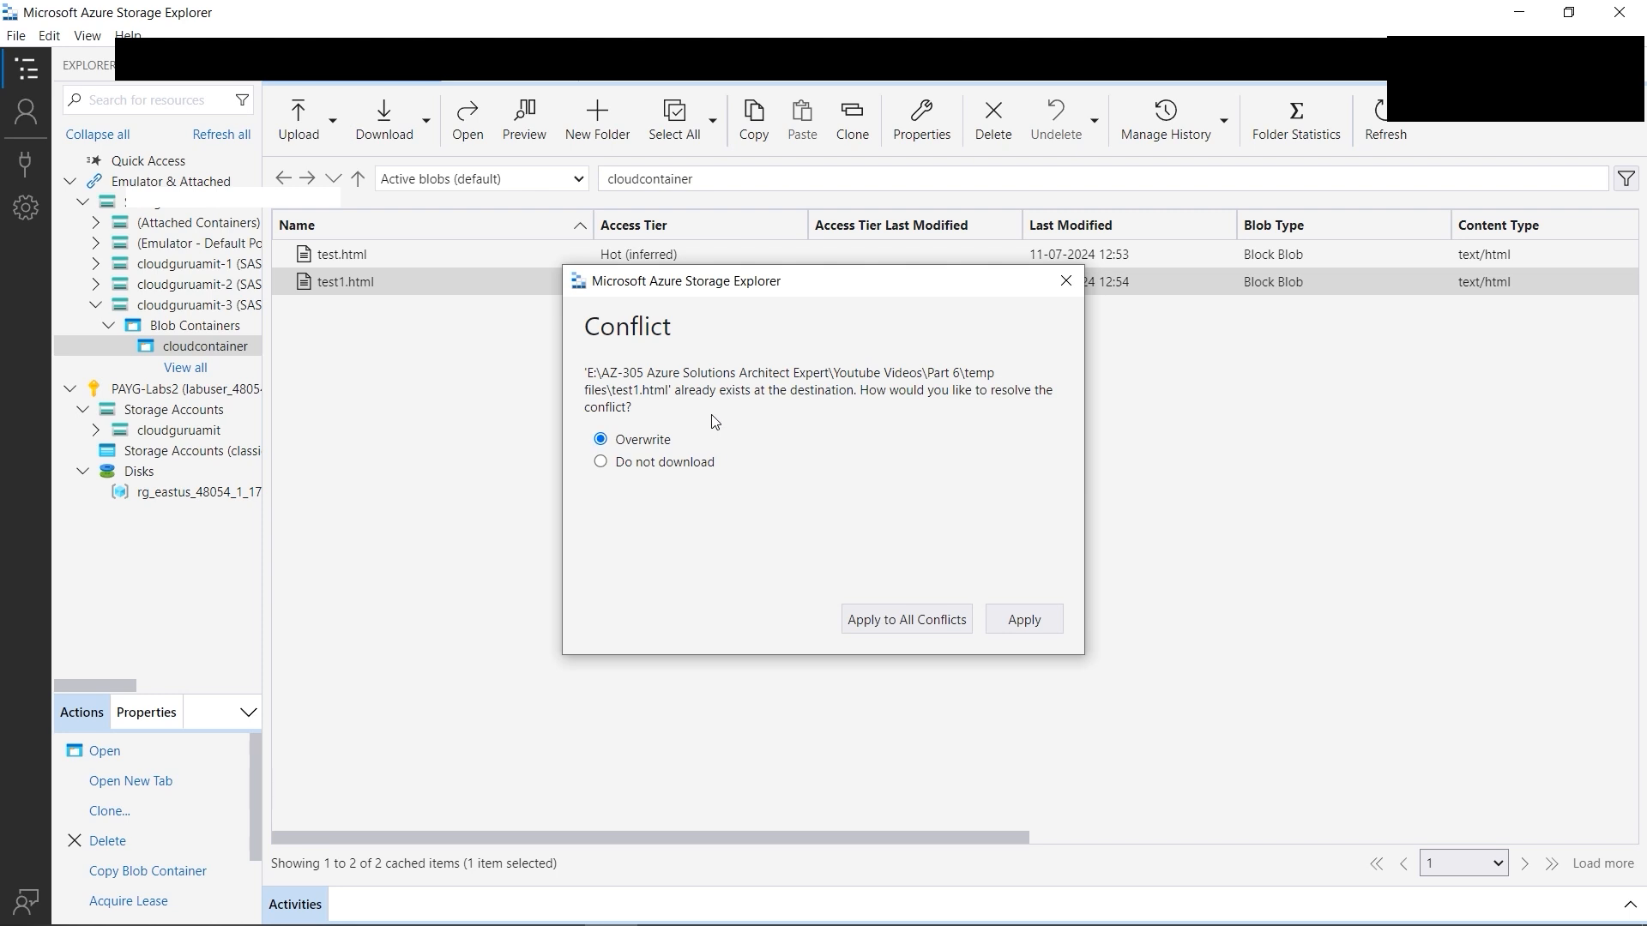
{"action": "left_click", "coordinate": [921, 621]}
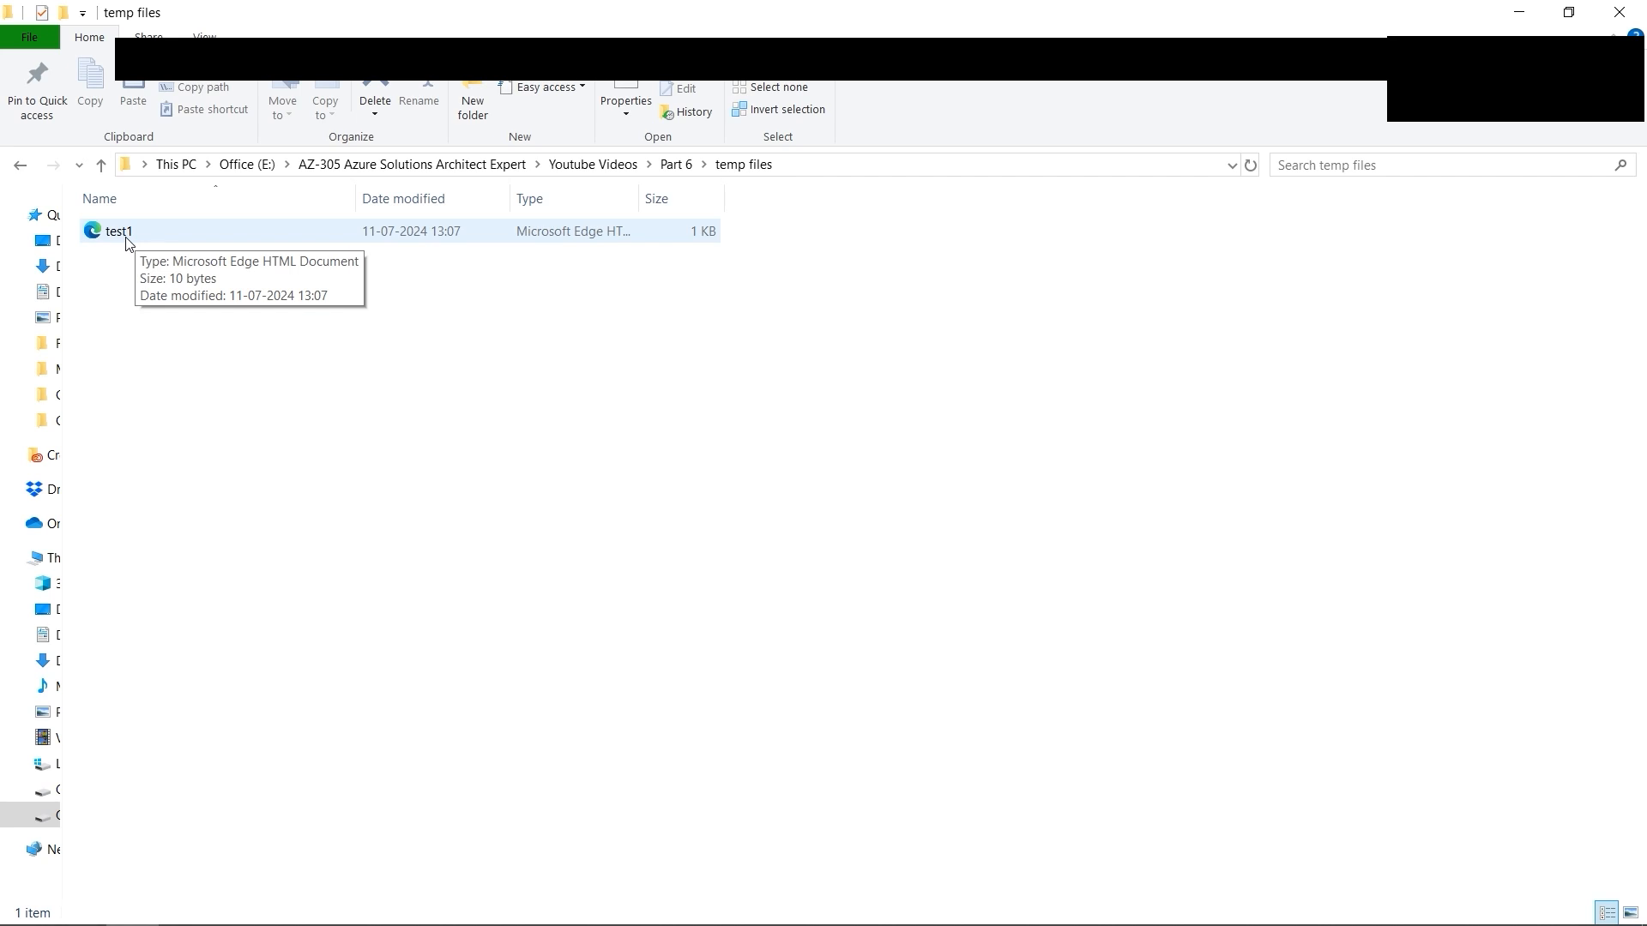
{"action": "double_click", "coordinate": [120, 231]}
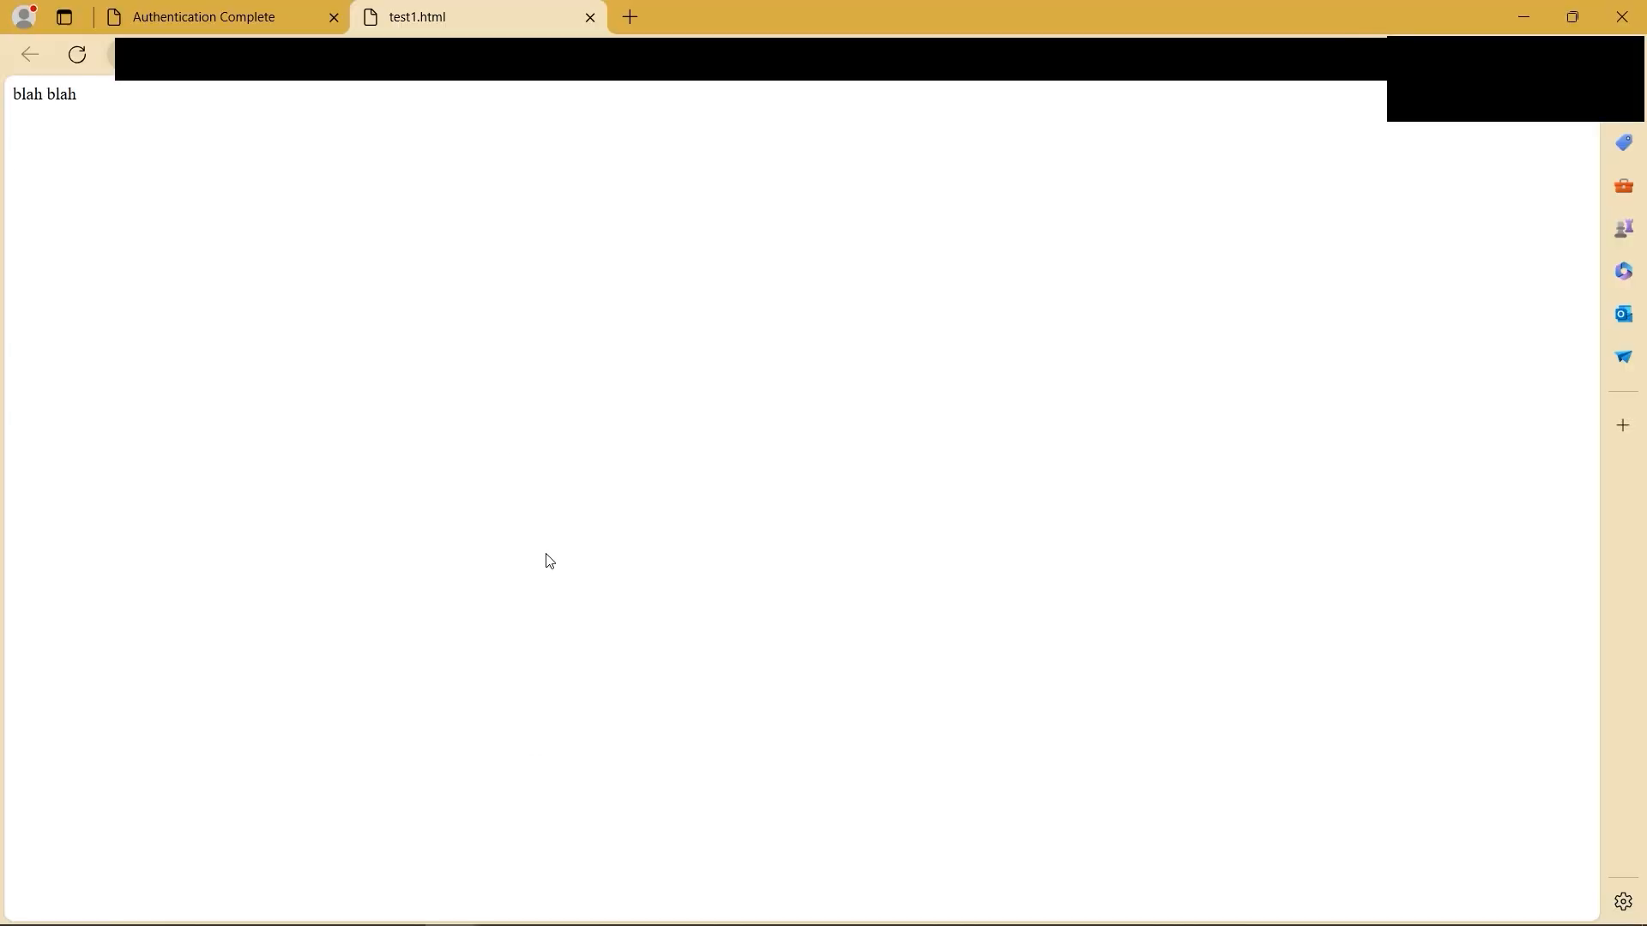
{"action": "left_click_drag", "start_coordinate": [109, 101], "coordinate": [8, 101]}
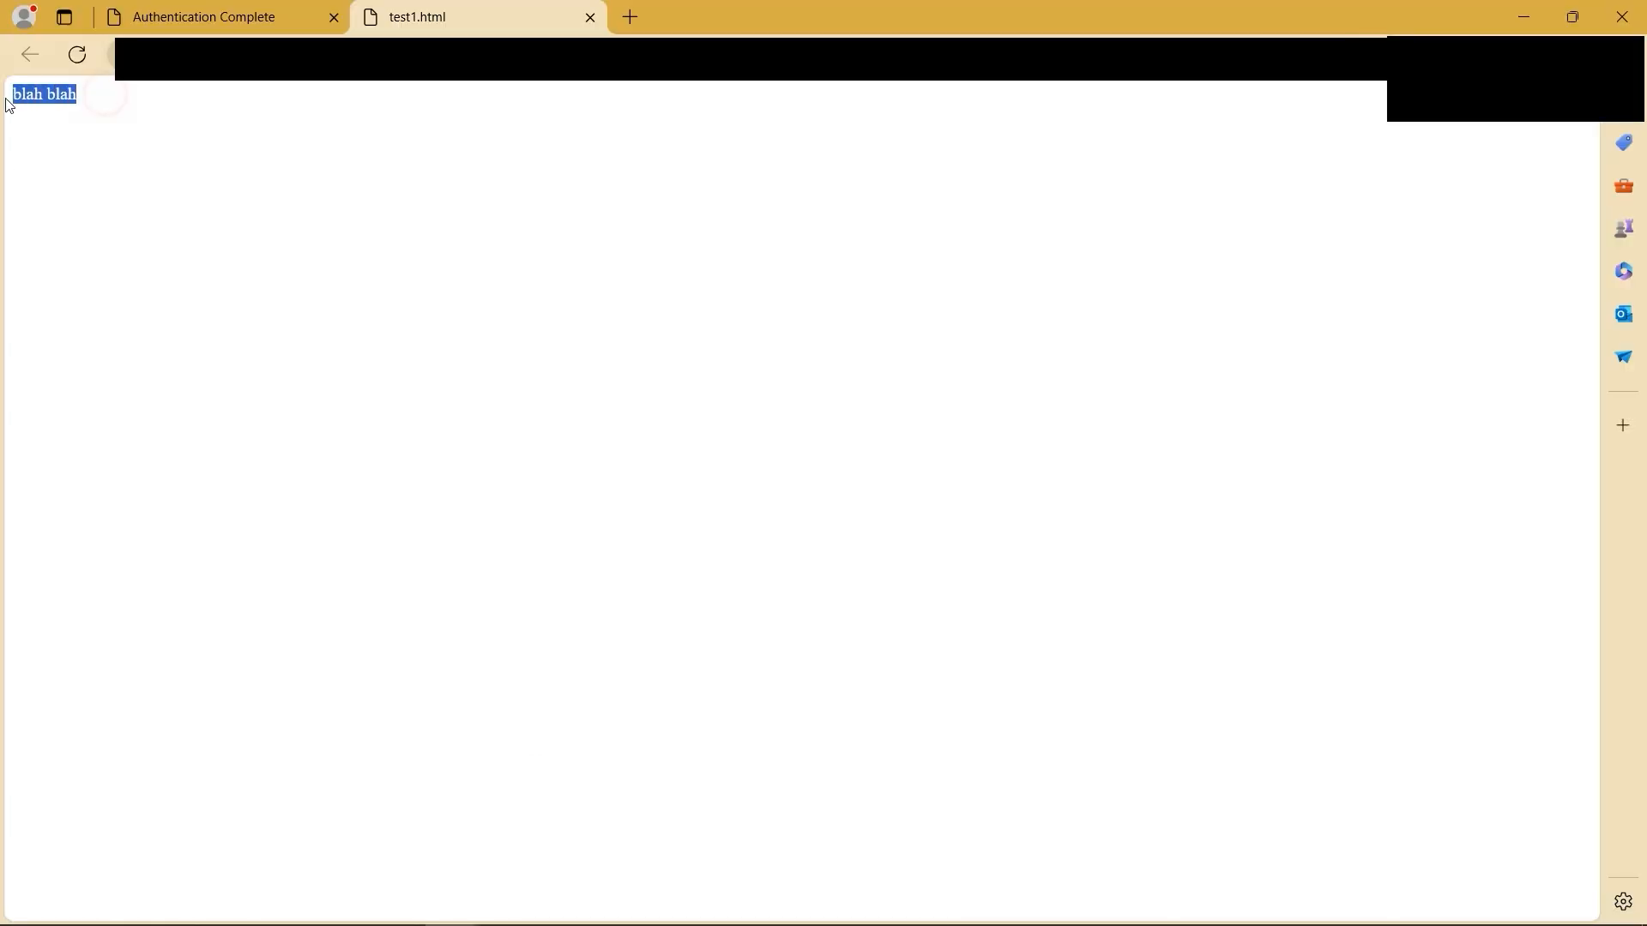